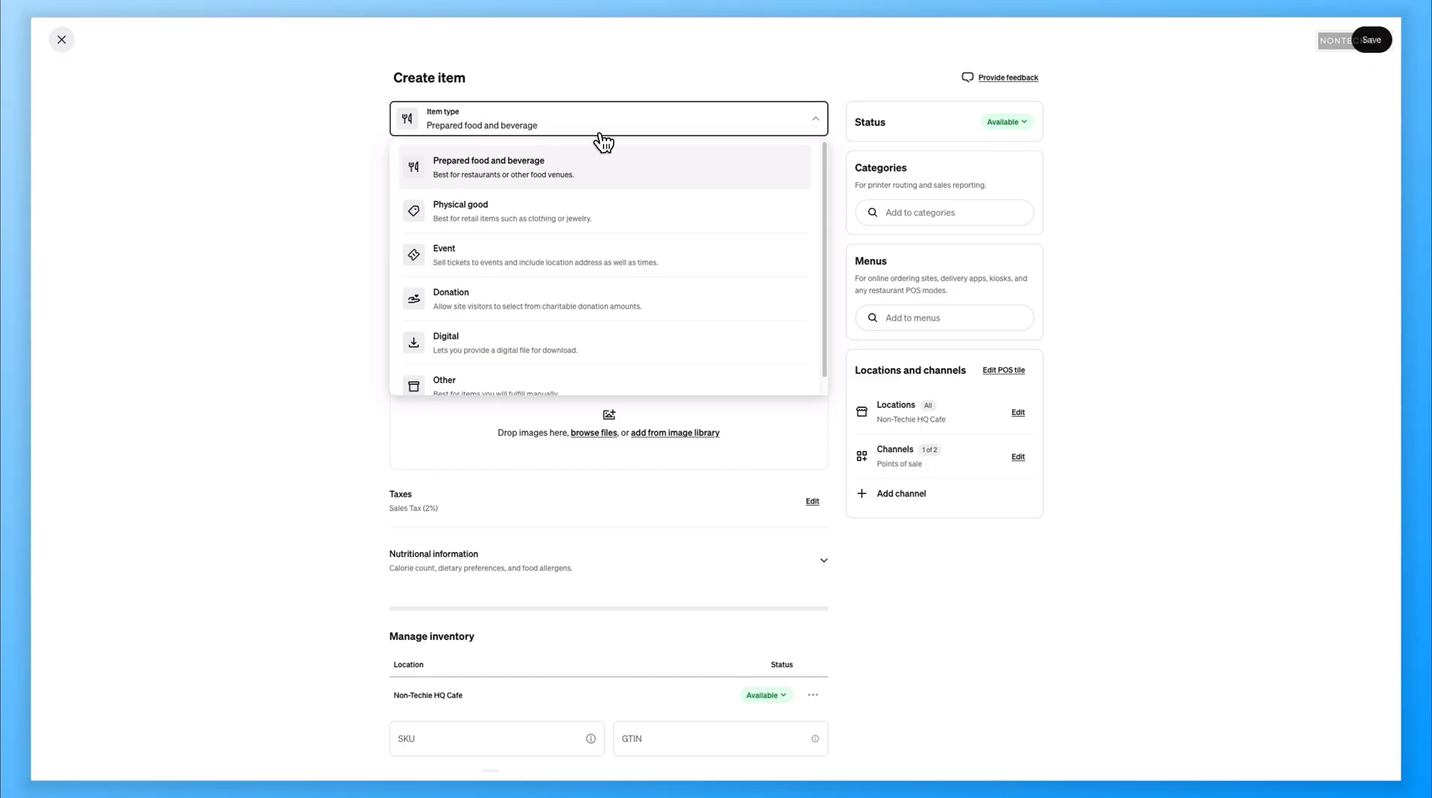
Step: Preview the item form for the Physical good, Event, Donation and Digital types, ending on Prepared food and beverage
{"action": "left_click", "coordinate": [557, 211]}
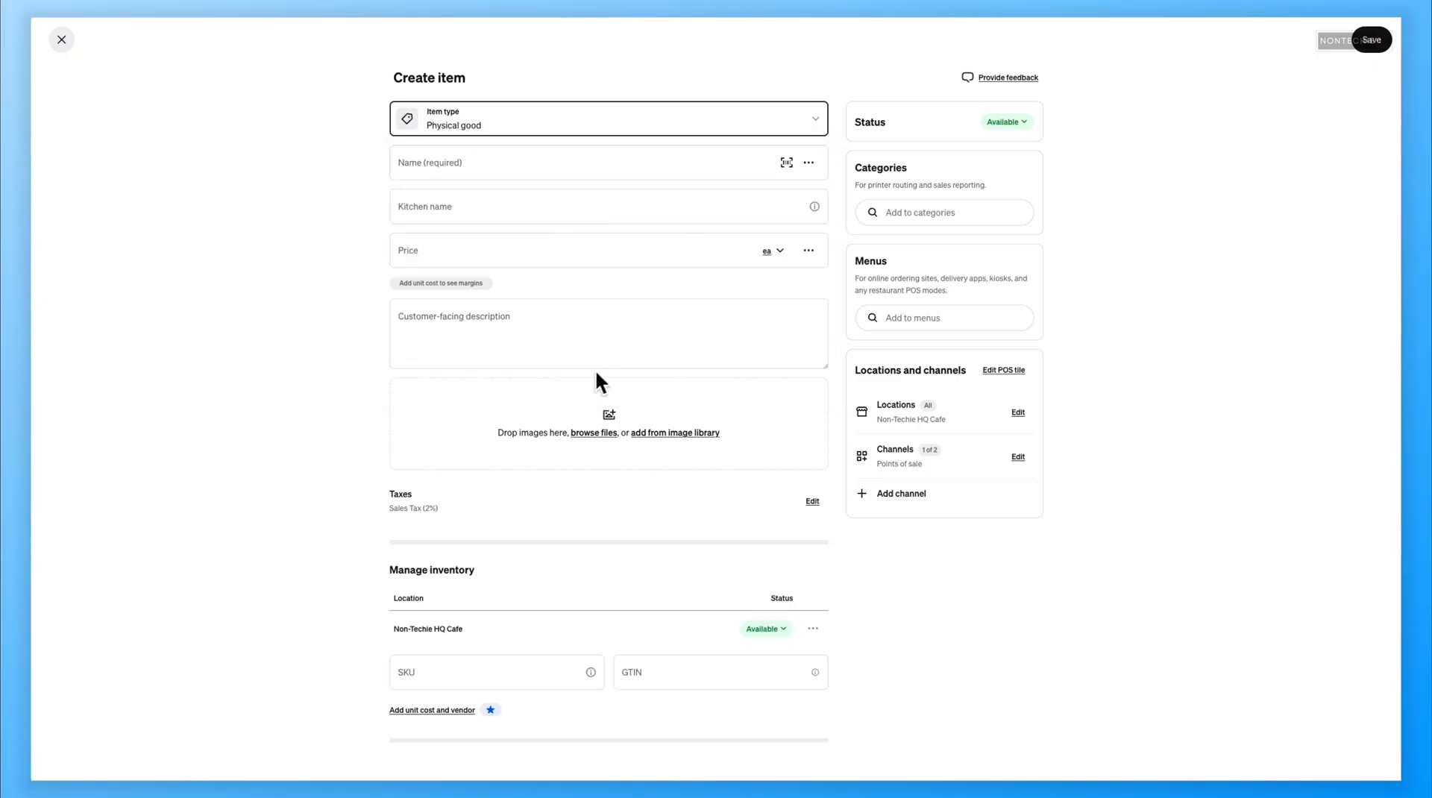
{"action": "left_click", "coordinate": [543, 123]}
{"action": "left_click", "coordinate": [530, 261]}
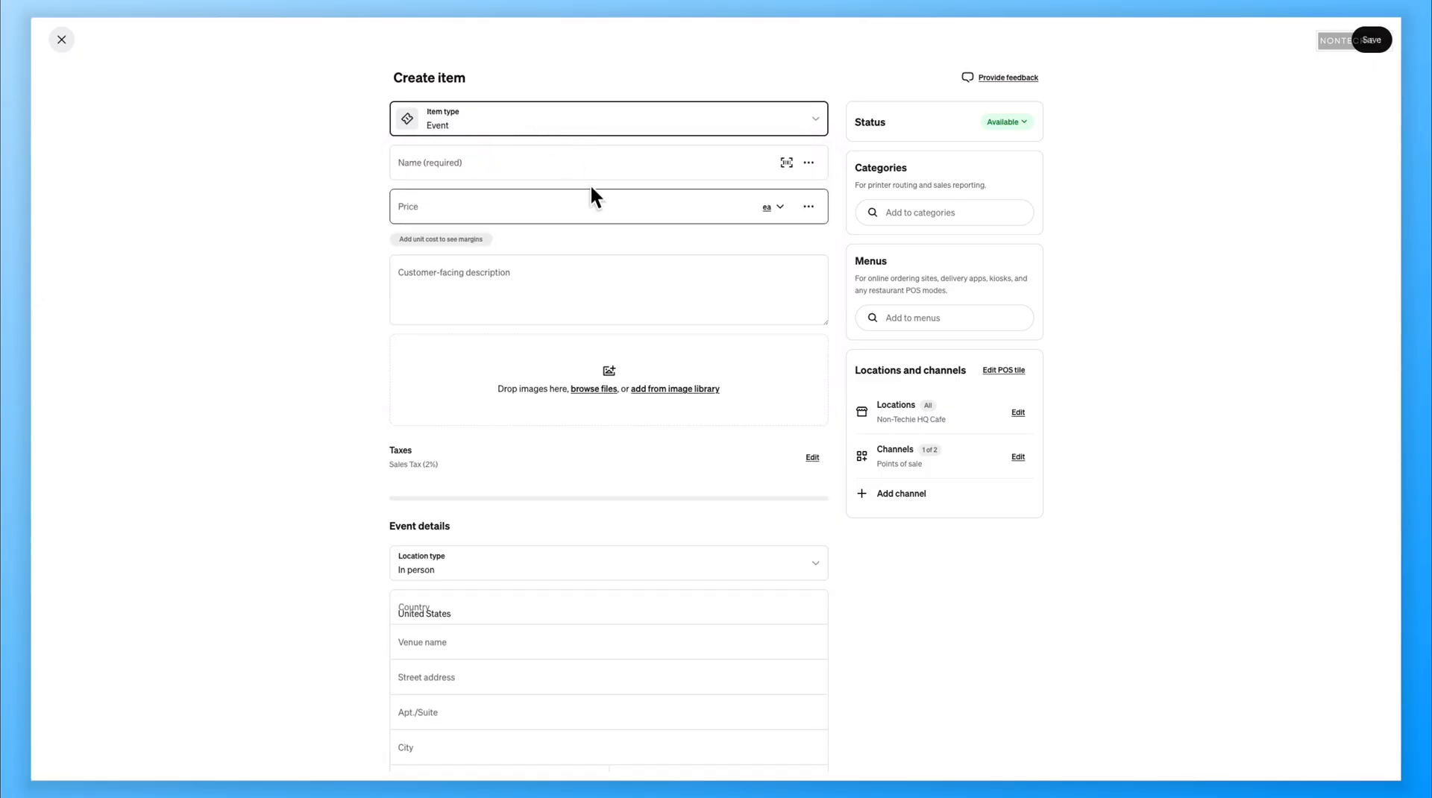
{"action": "left_click", "coordinate": [574, 125]}
{"action": "left_click", "coordinate": [572, 296]}
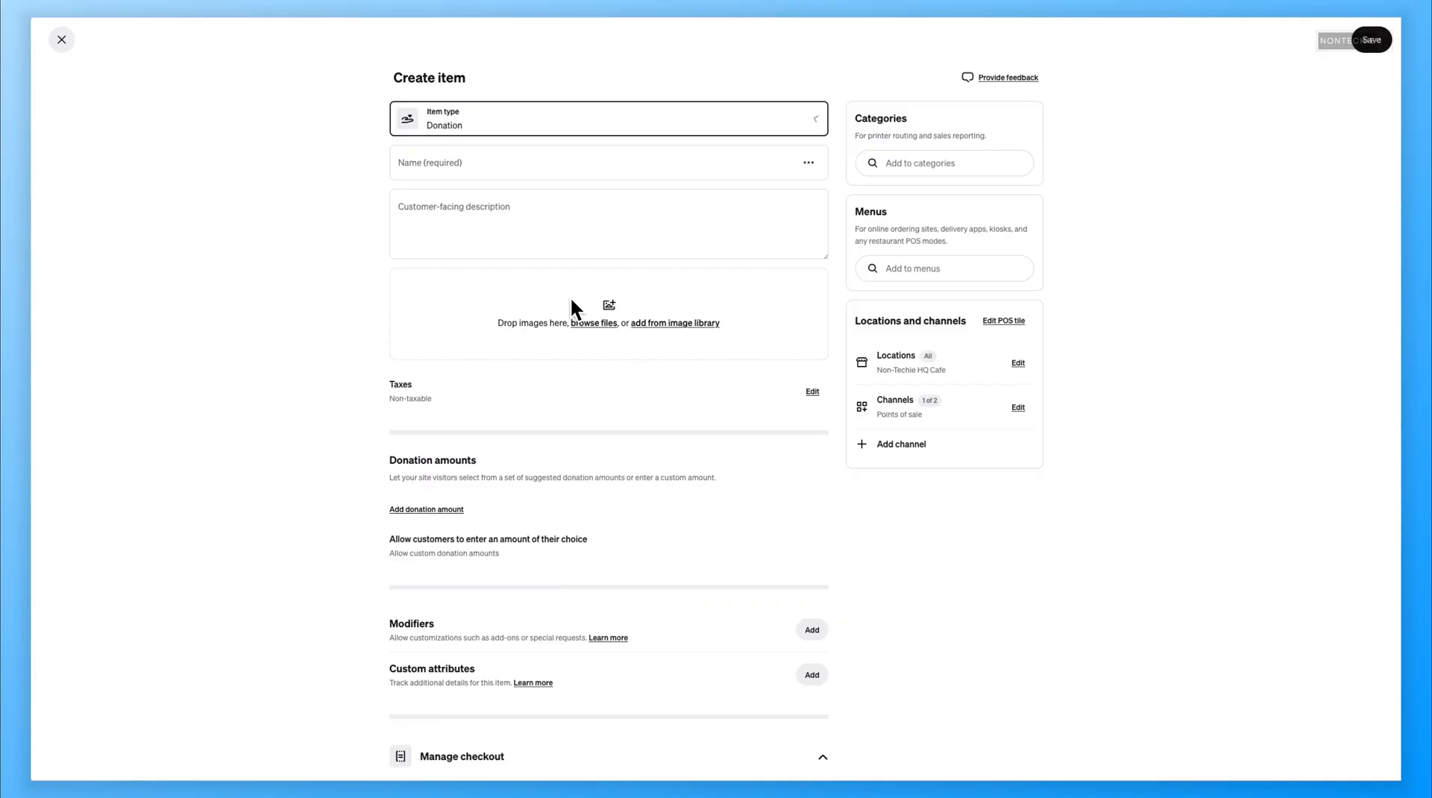
{"action": "left_click", "coordinate": [574, 126]}
{"action": "left_click", "coordinate": [549, 361]}
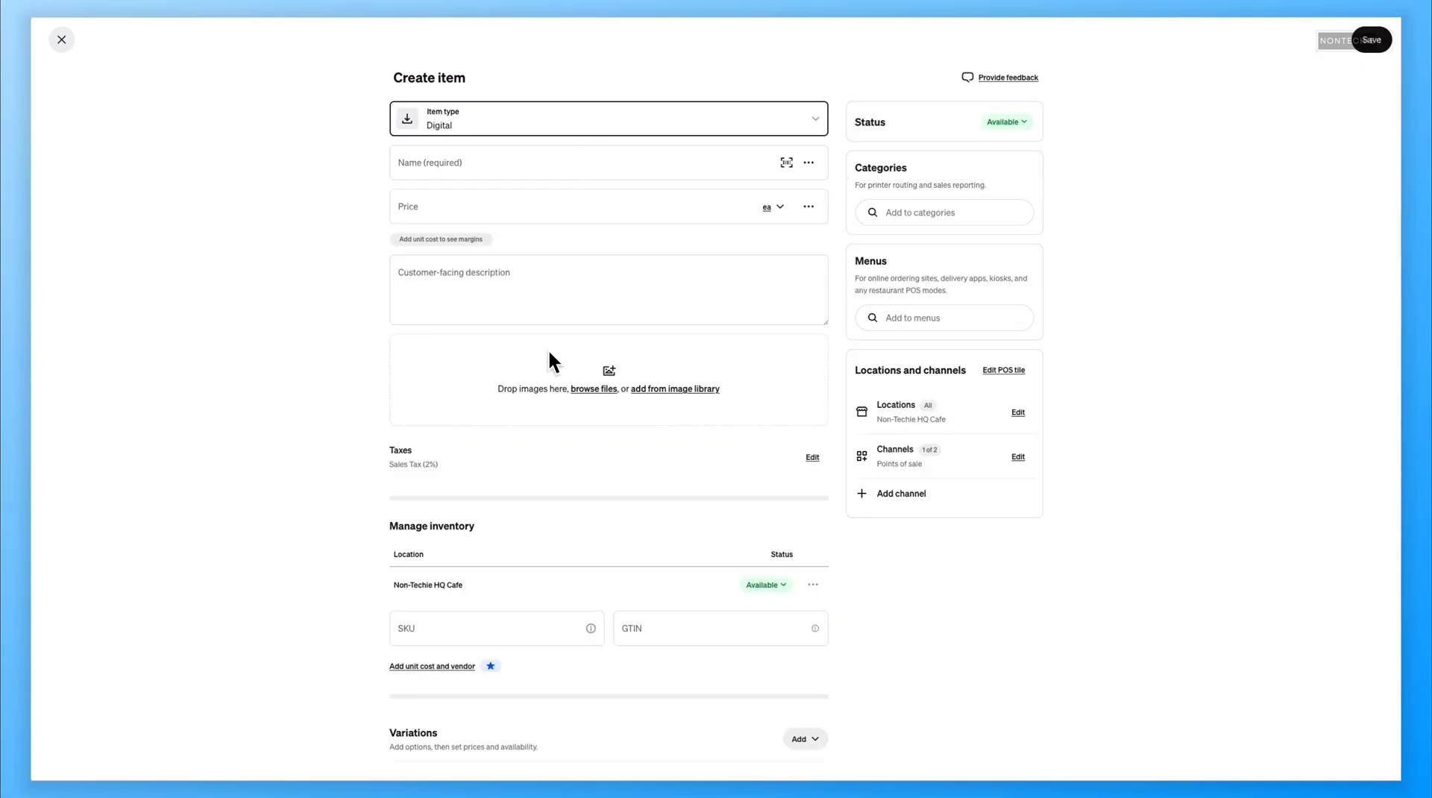
{"action": "left_click", "coordinate": [574, 126]}
{"action": "left_click", "coordinate": [549, 377]}
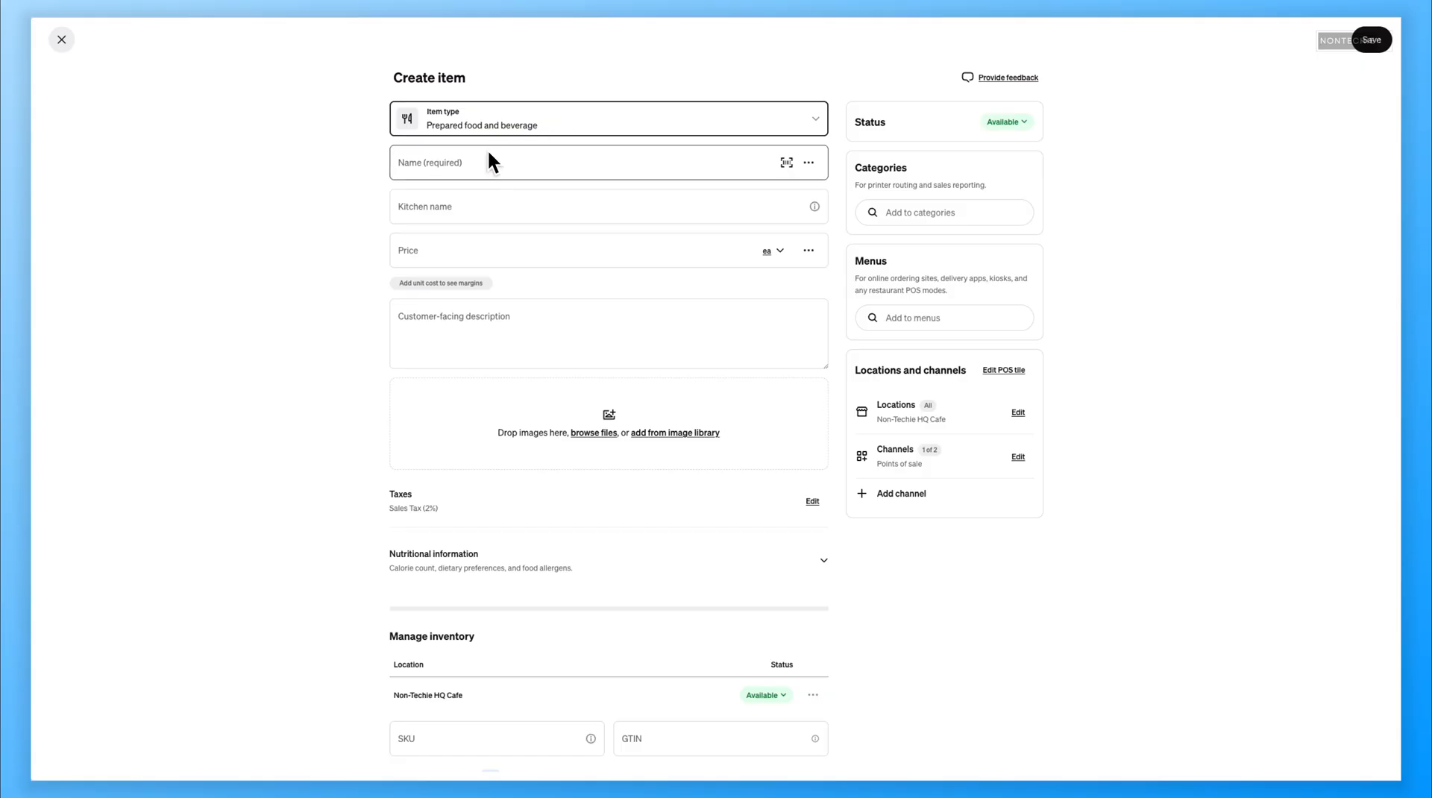
Step: Review the item's basic fields and its tax settings, closing the tax settings without changes
{"action": "left_click", "coordinate": [474, 164]}
{"action": "left_click", "coordinate": [369, 173]}
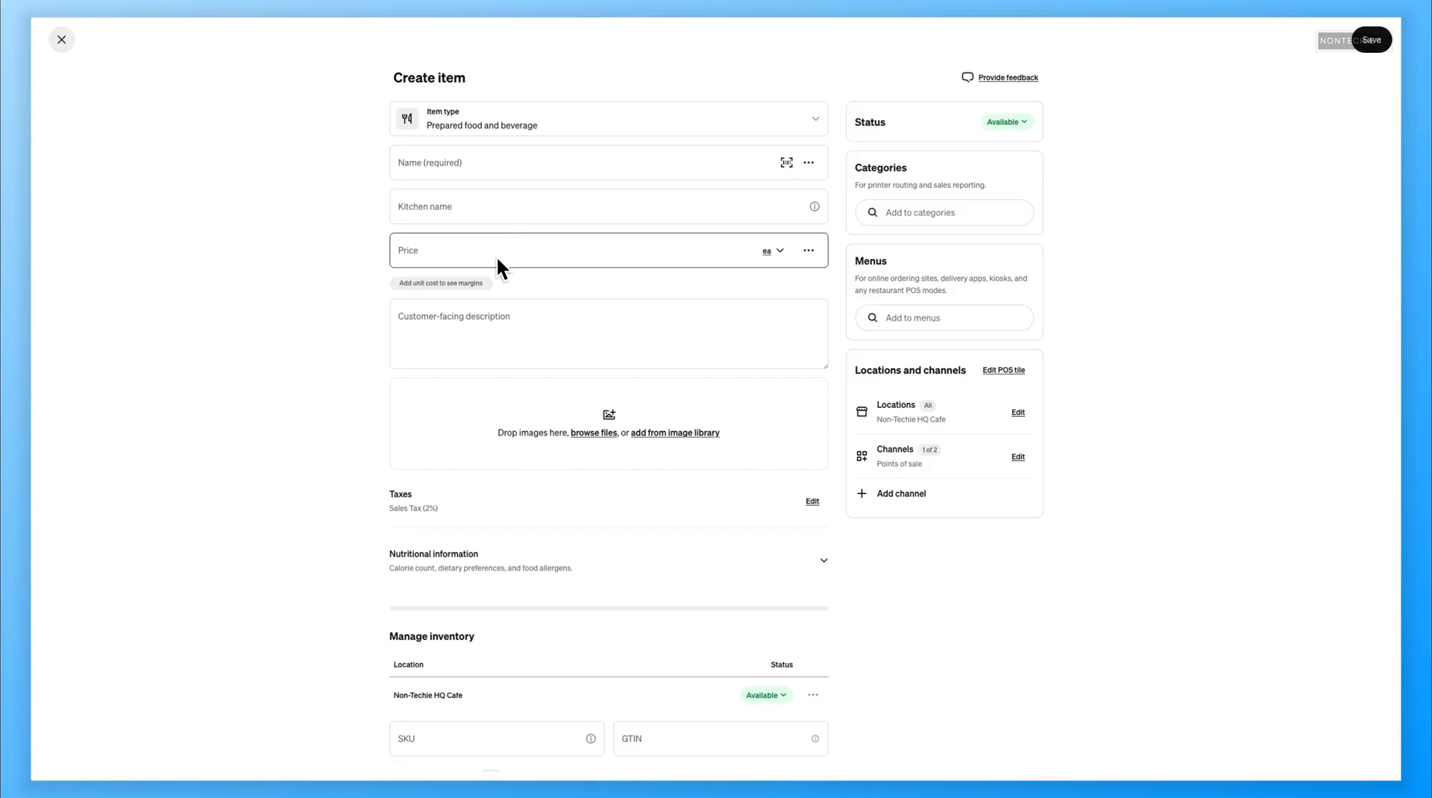
{"action": "scroll", "coordinate": [495, 256], "scroll_direction": "down", "scroll_amount": 1}
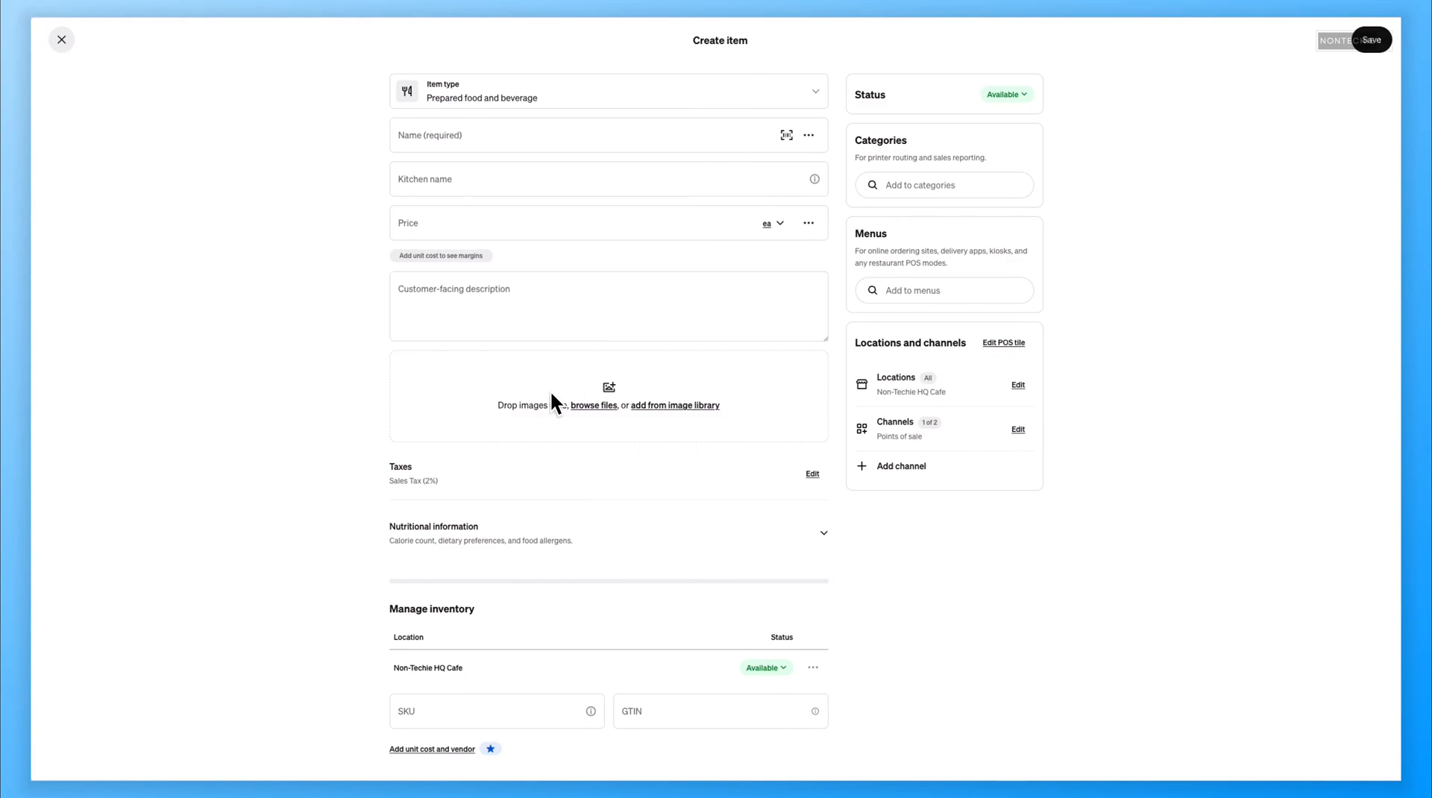
{"action": "scroll", "coordinate": [634, 417], "scroll_direction": "down", "scroll_amount": 3}
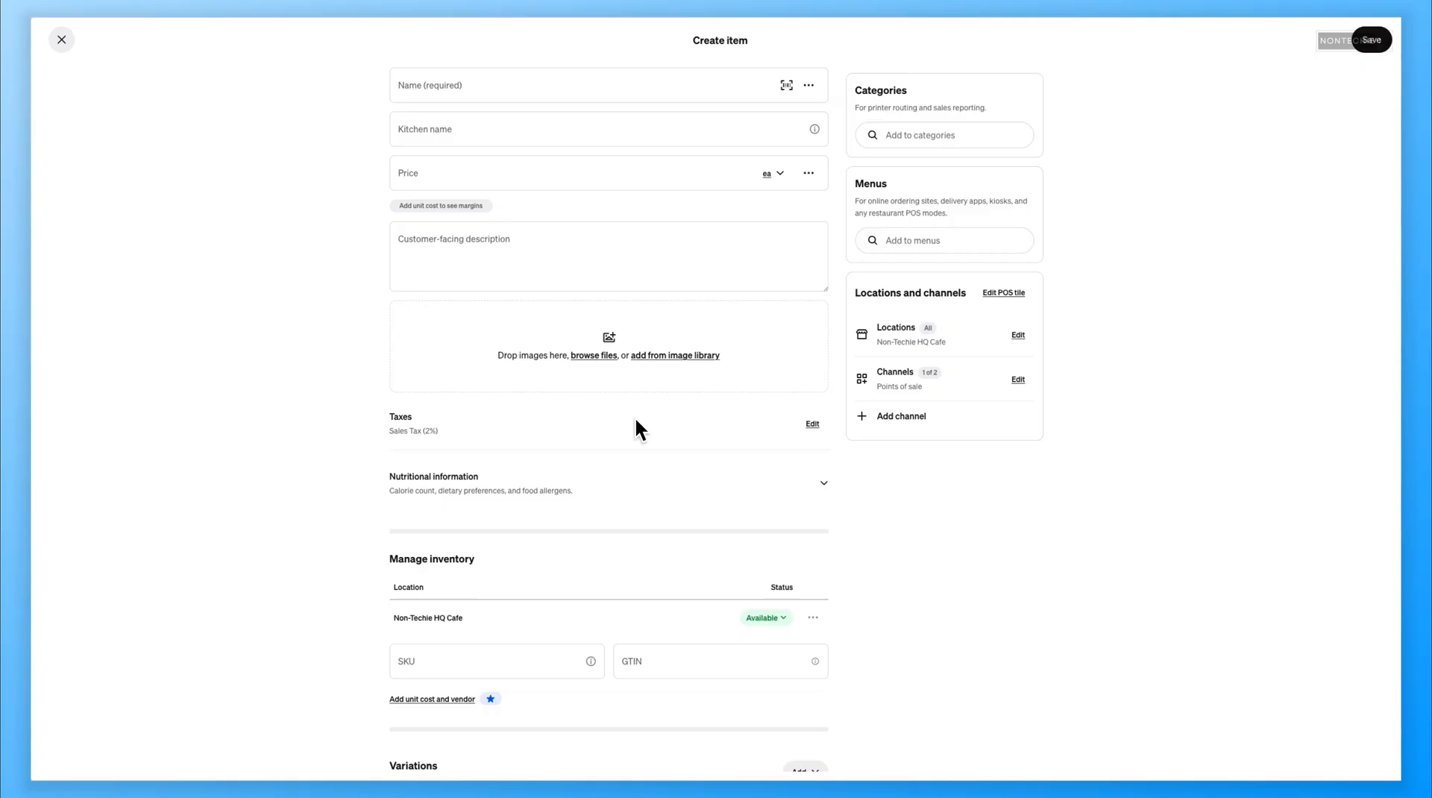
{"action": "left_click", "coordinate": [812, 364]}
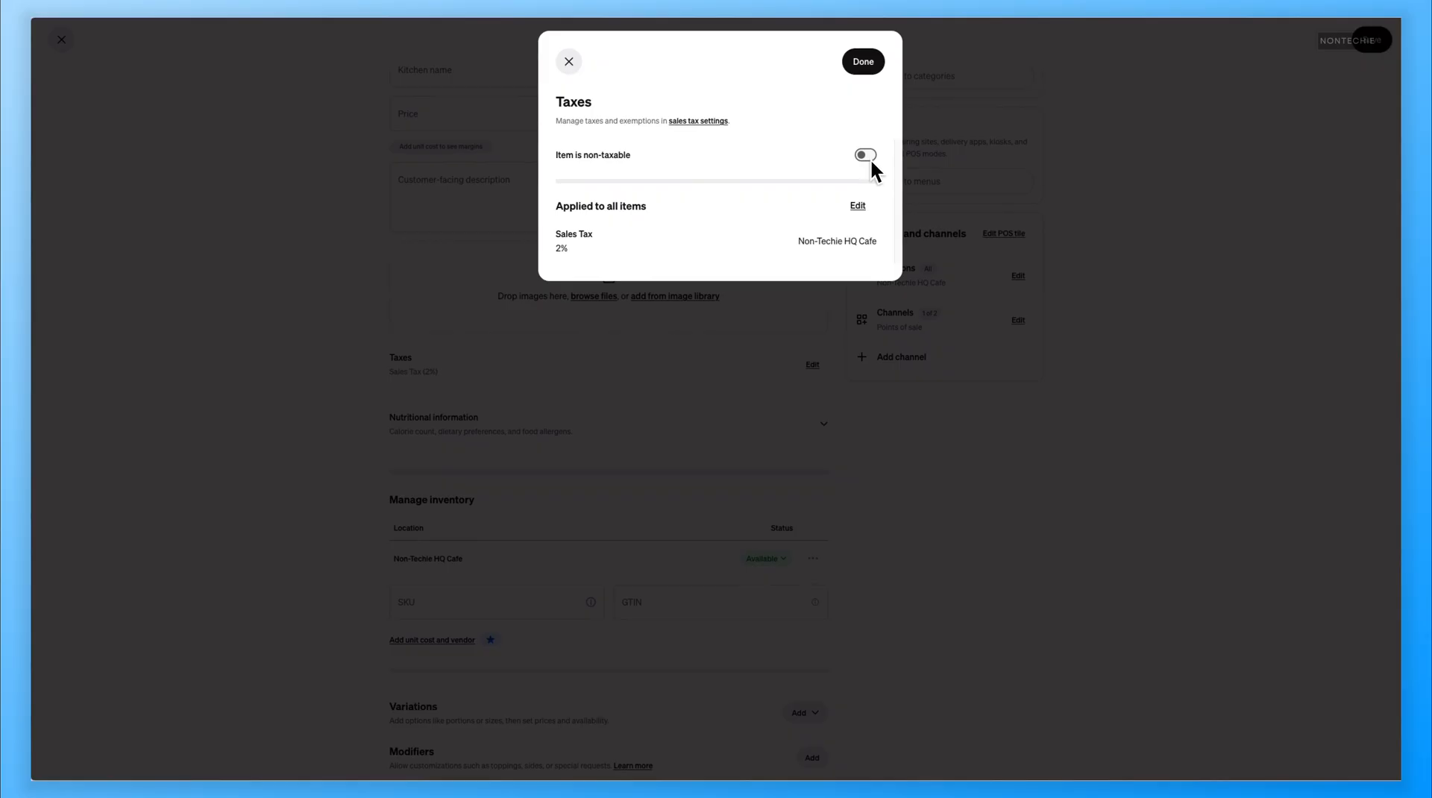
{"action": "left_click", "coordinate": [568, 61]}
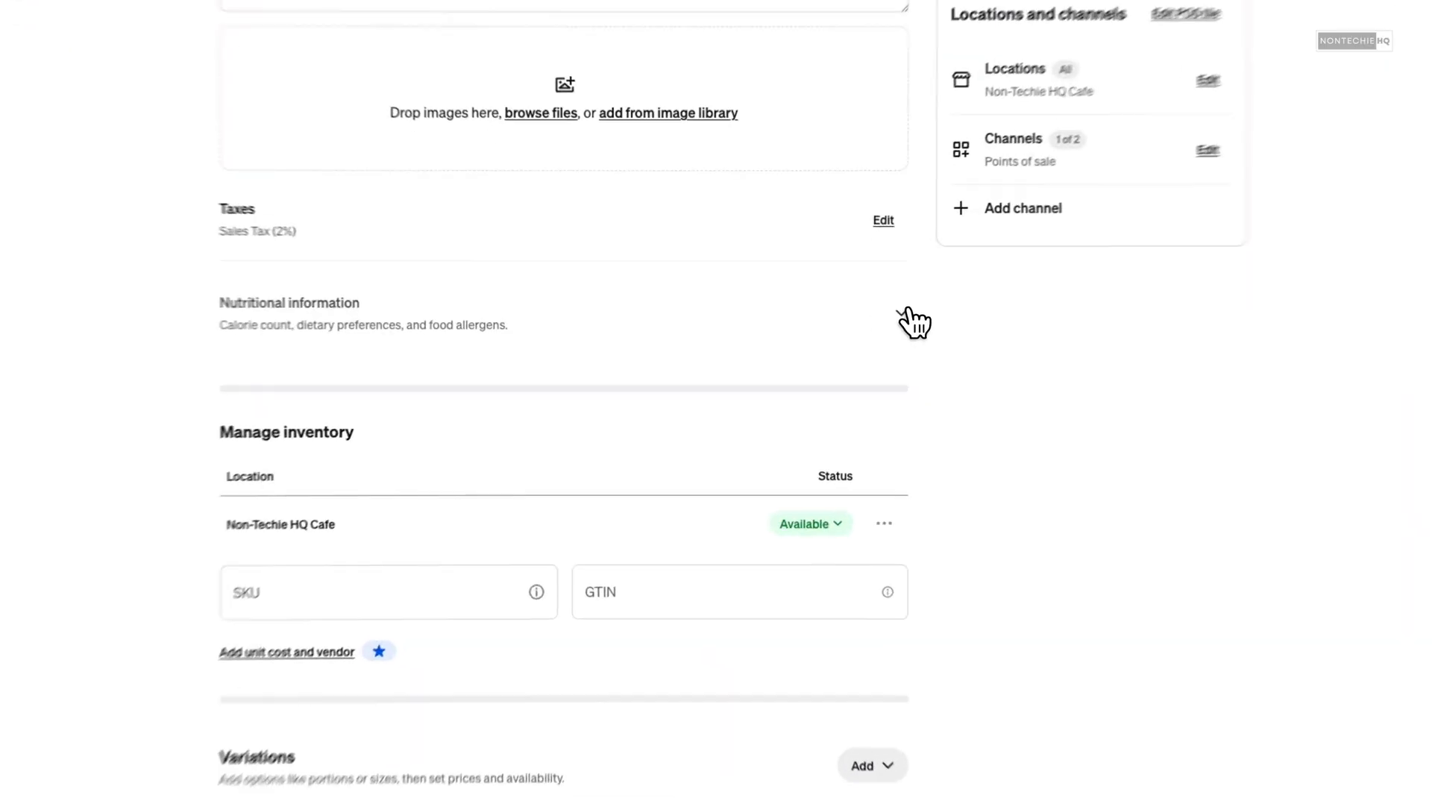
Step: Expand the nutritional information and look through the food allergen choices without selecting any
{"action": "left_click", "coordinate": [824, 424]}
{"action": "scroll", "coordinate": [473, 562], "scroll_direction": "down", "scroll_amount": 3}
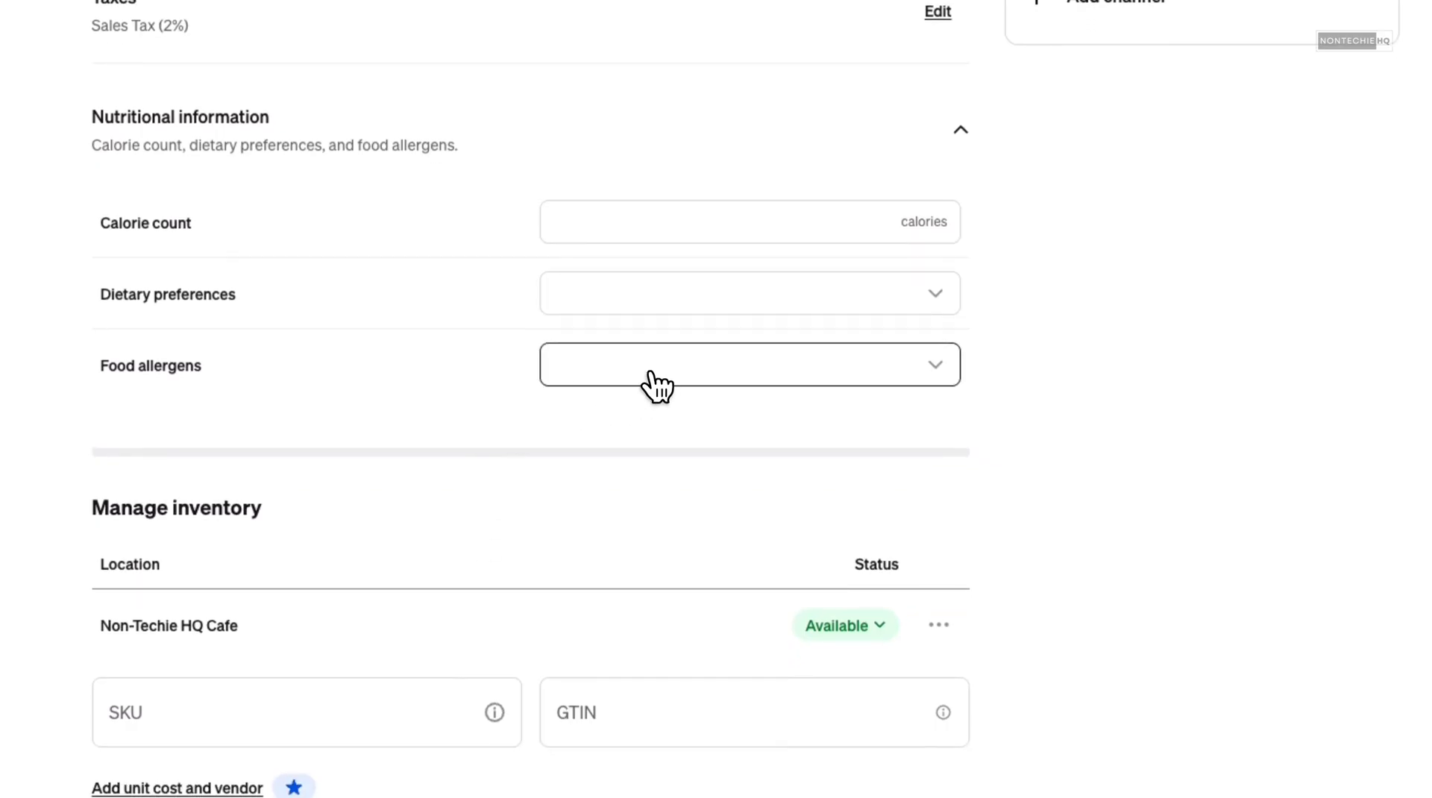
{"action": "left_click", "coordinate": [656, 386]}
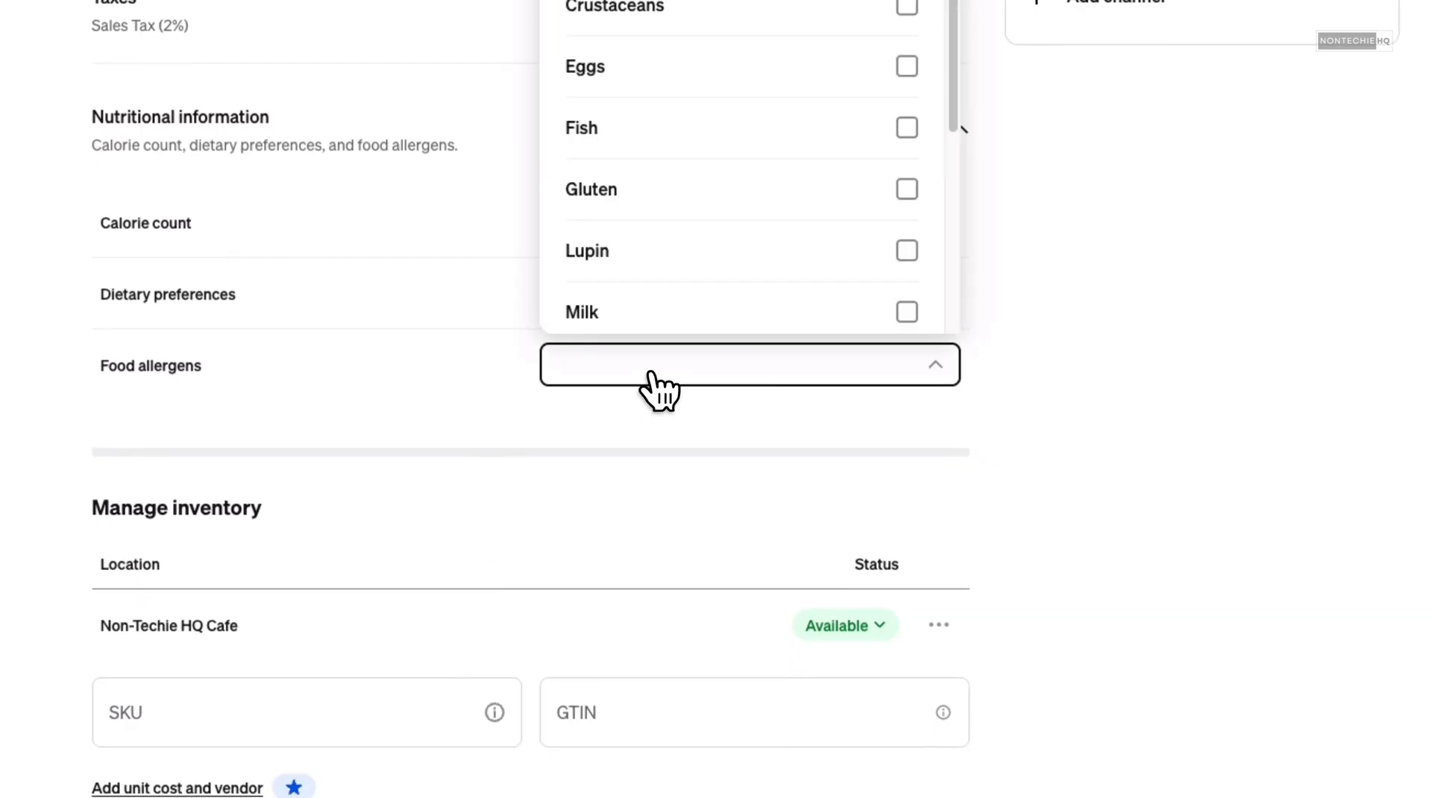
{"action": "left_click", "coordinate": [656, 386]}
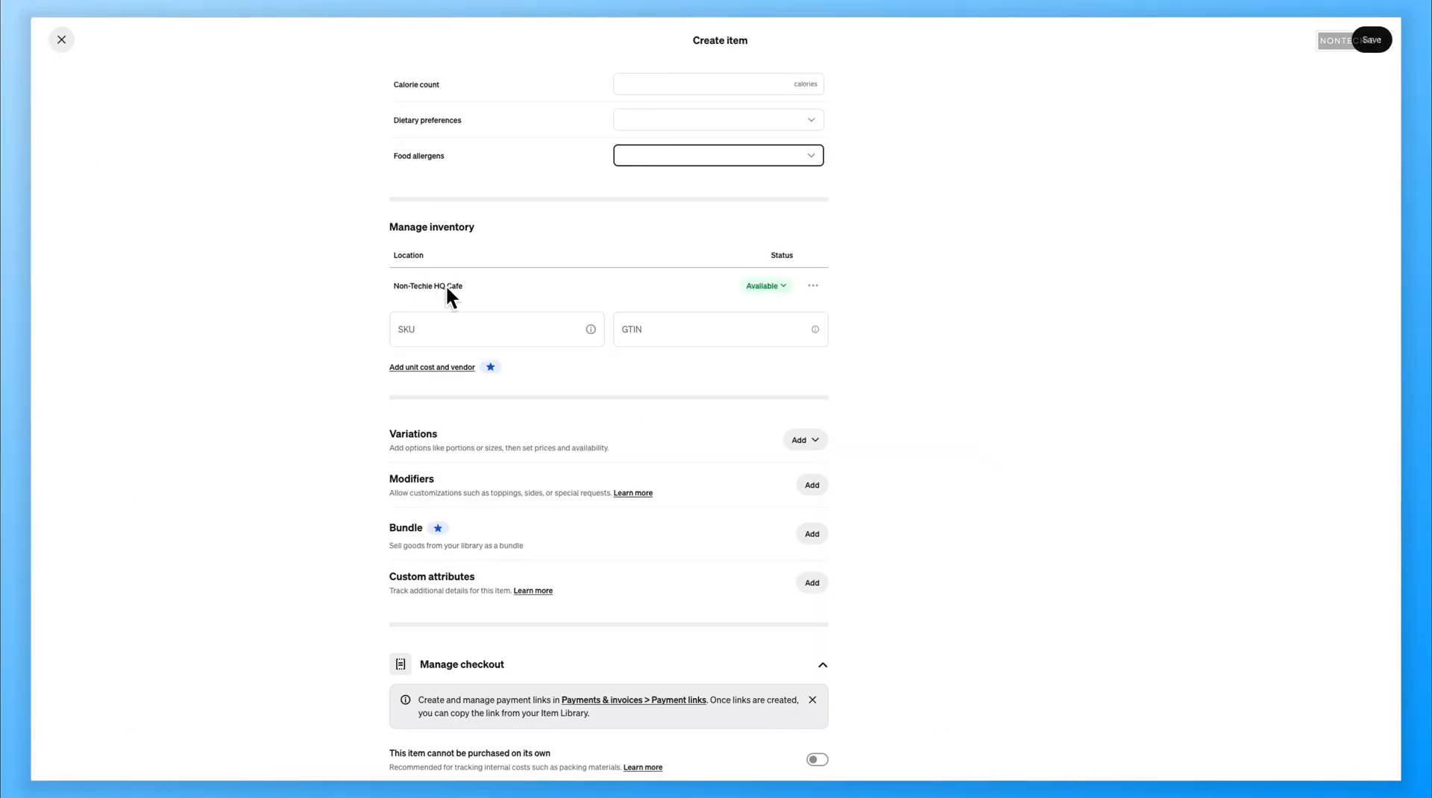
Step: Check the Sold out reset options for the Non-Techie HQ Cafe inventory status and cancel without applying
{"action": "left_click", "coordinate": [782, 291]}
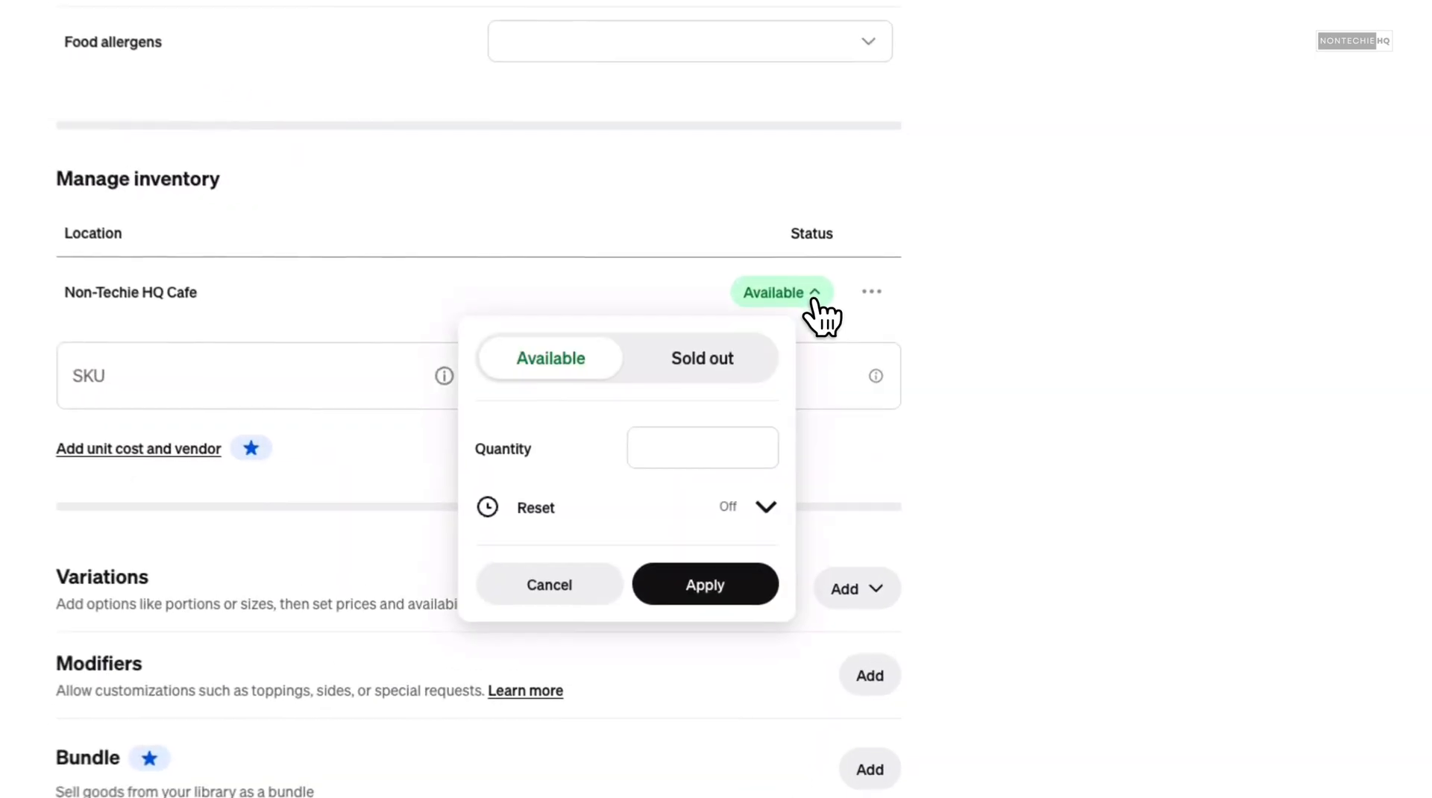
{"action": "left_click", "coordinate": [731, 334]}
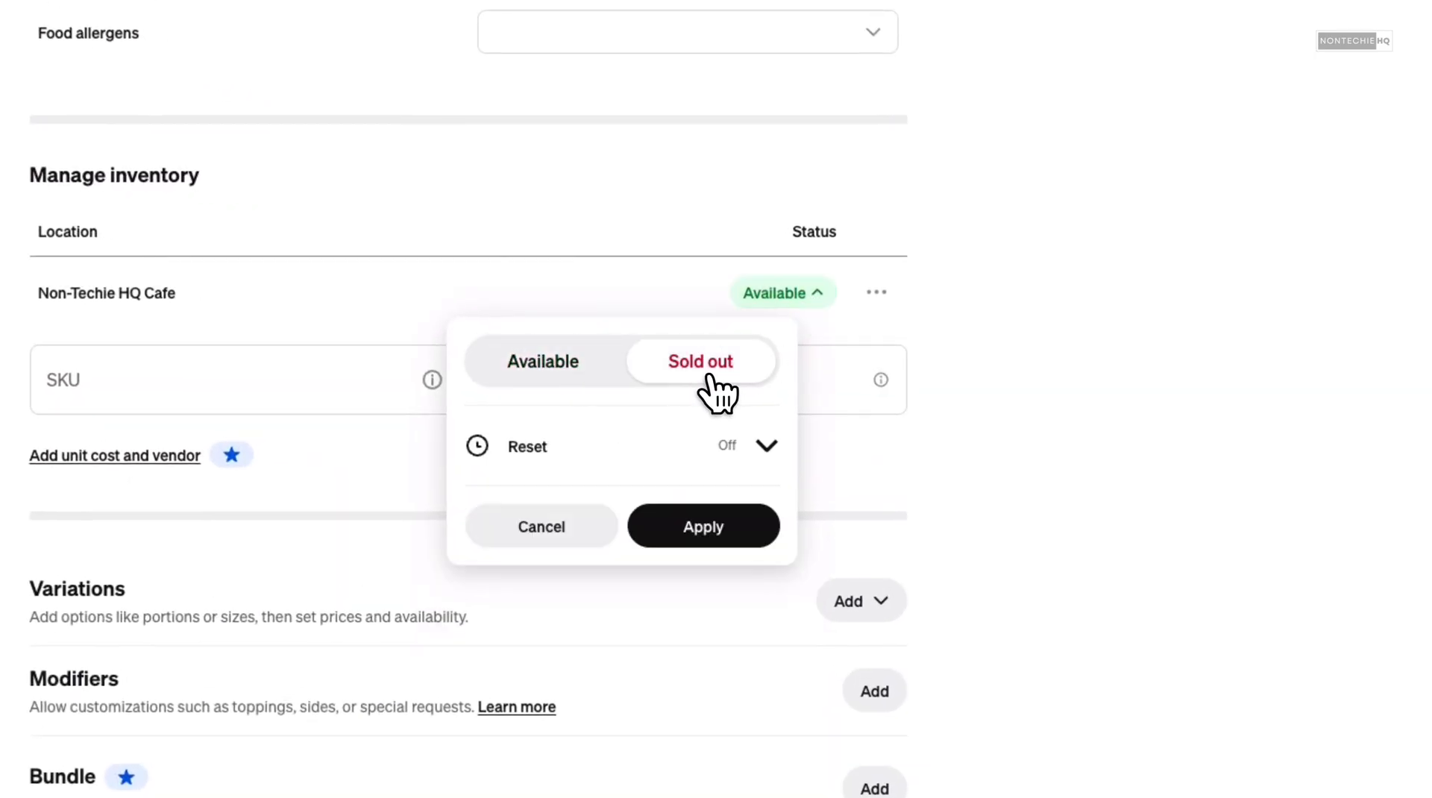
{"action": "left_click", "coordinate": [766, 448]}
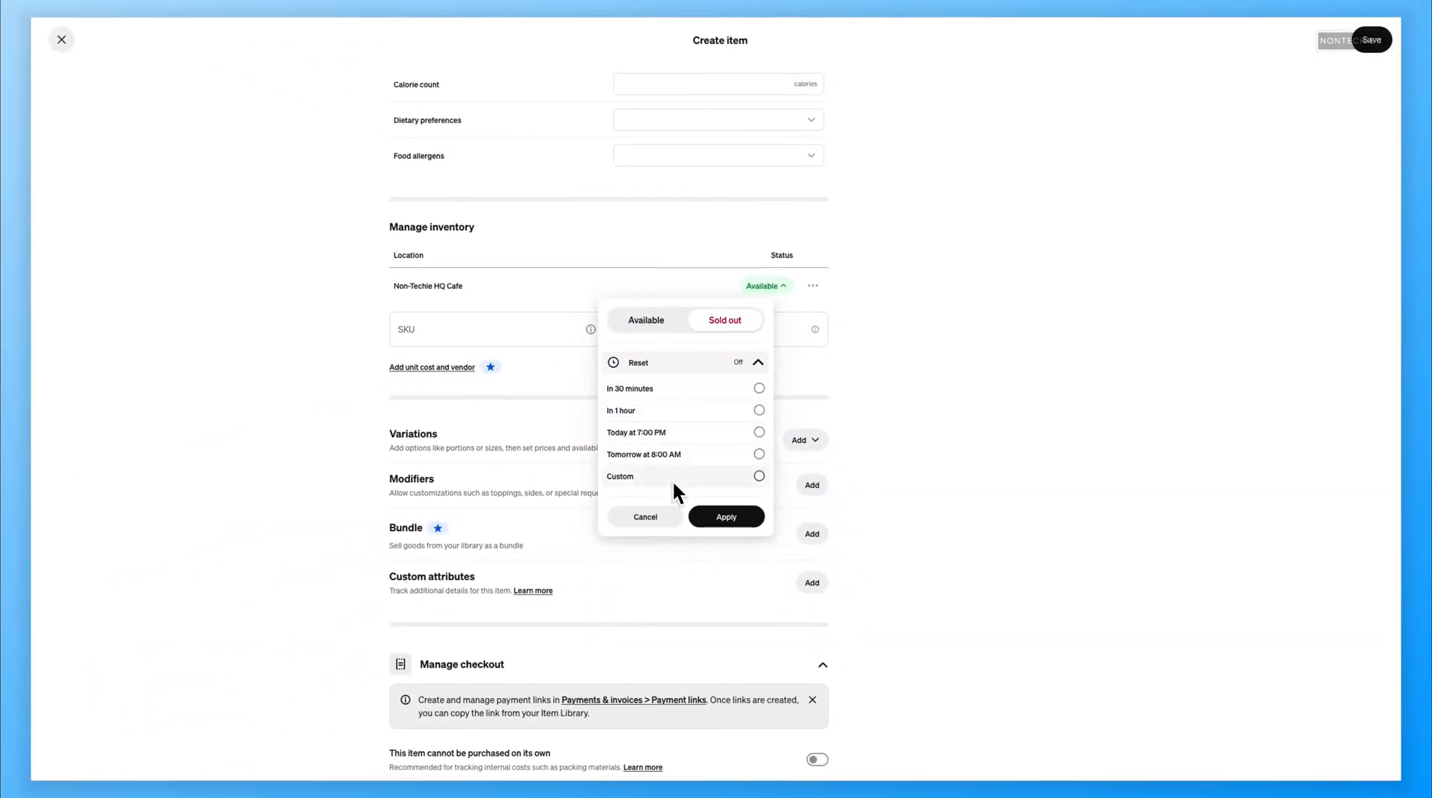
{"action": "left_click", "coordinate": [646, 517]}
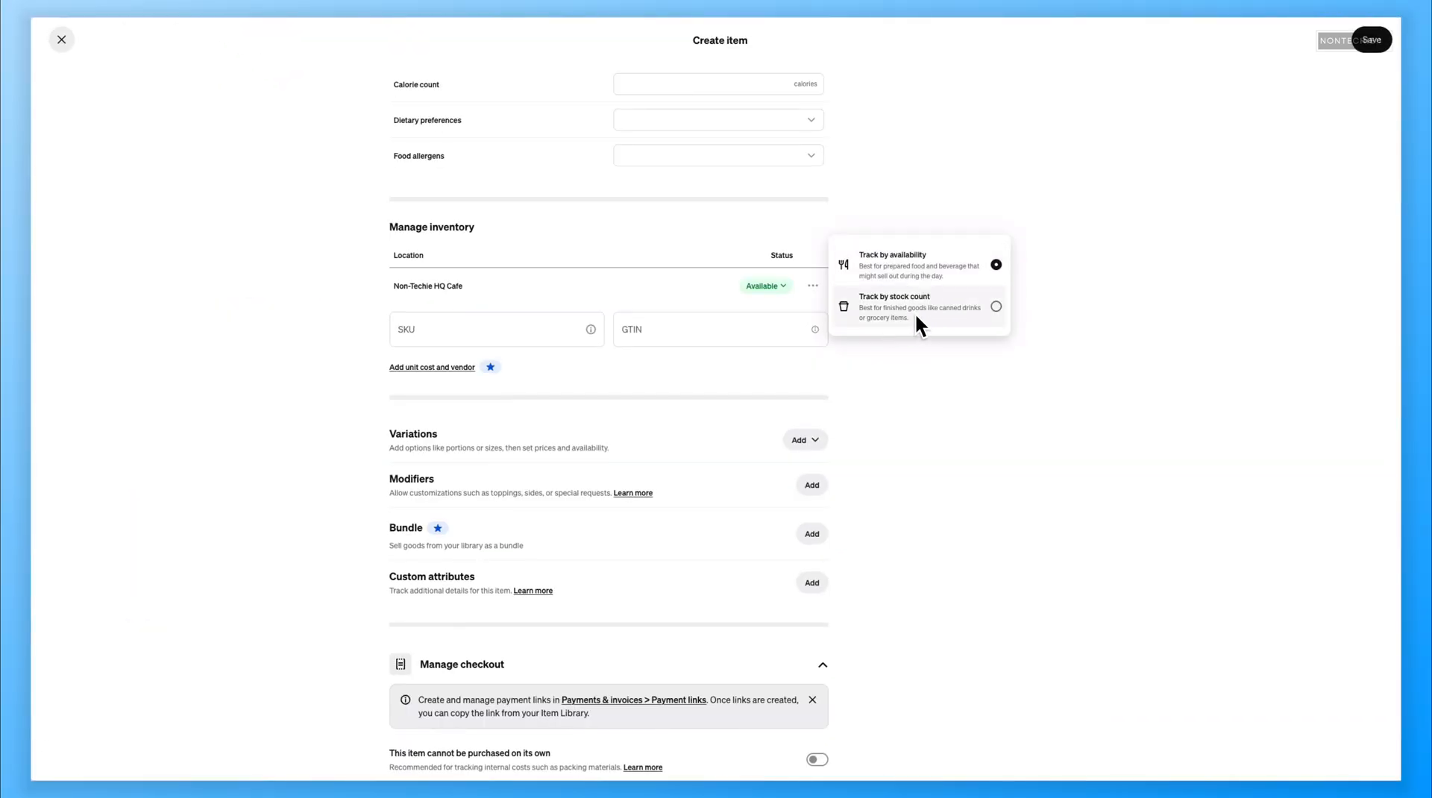
Step: Inspect the forms for adding variations and option sets, closing each without entering anything
{"action": "left_click", "coordinate": [799, 440]}
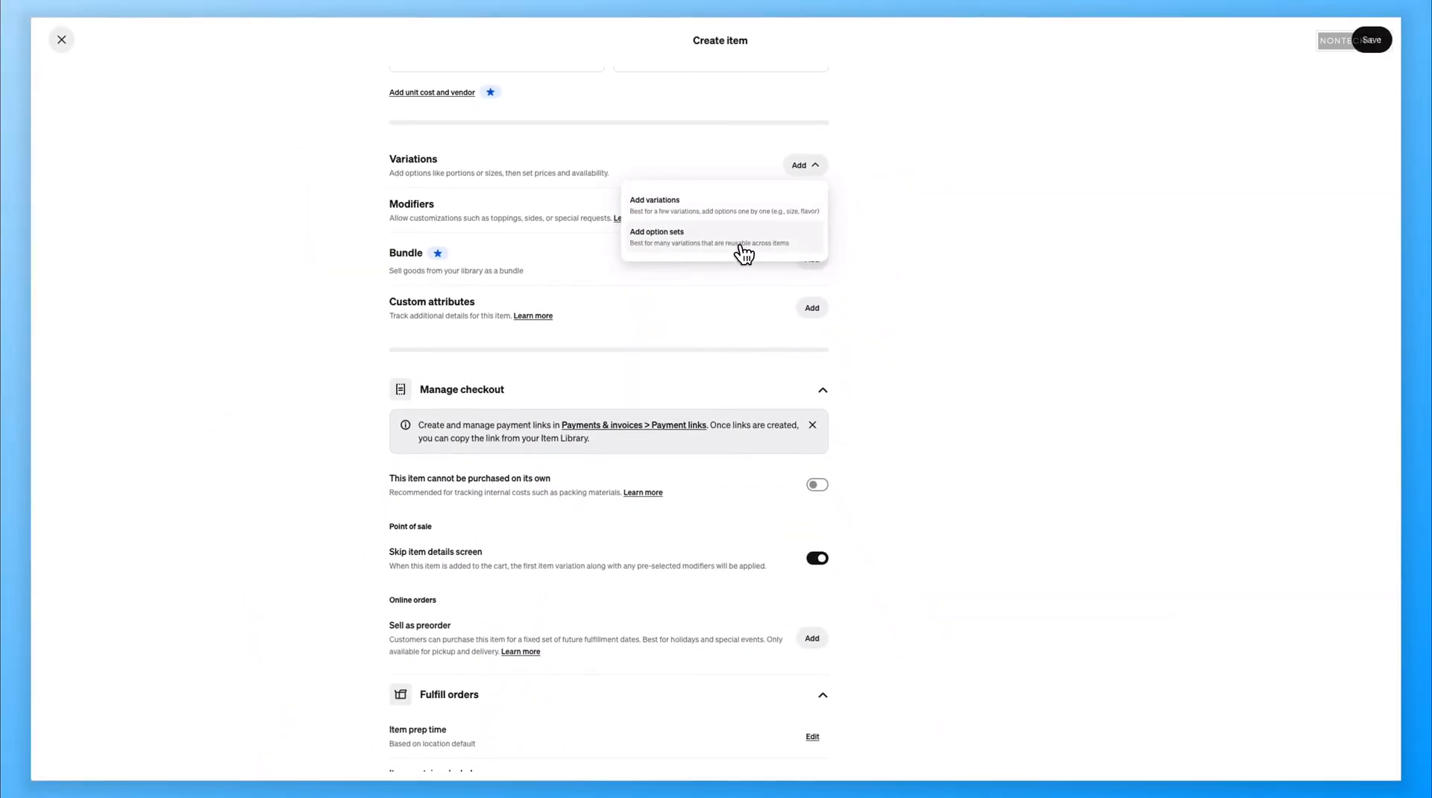
{"action": "left_click", "coordinate": [745, 216]}
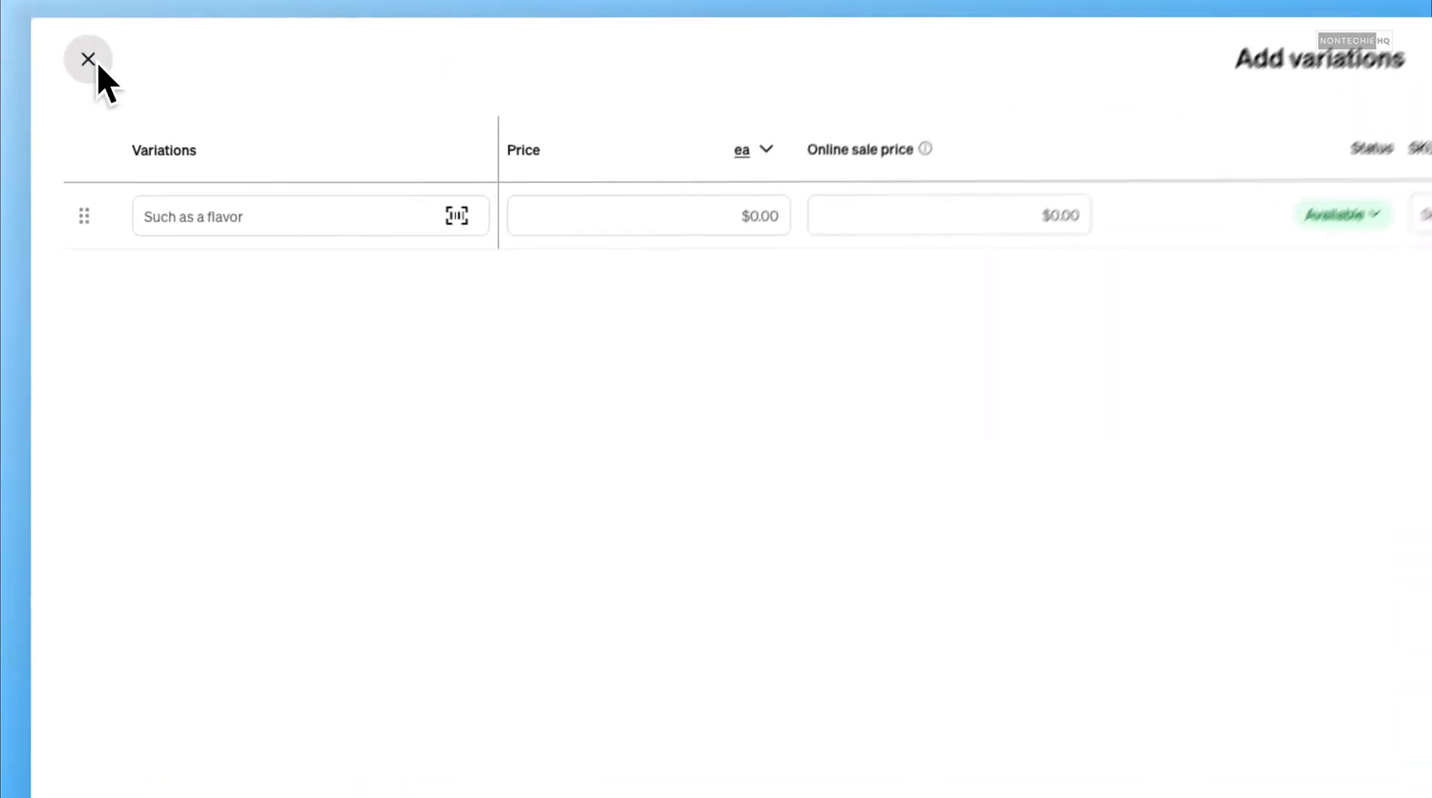
{"action": "left_click", "coordinate": [62, 41]}
{"action": "left_click", "coordinate": [735, 447]}
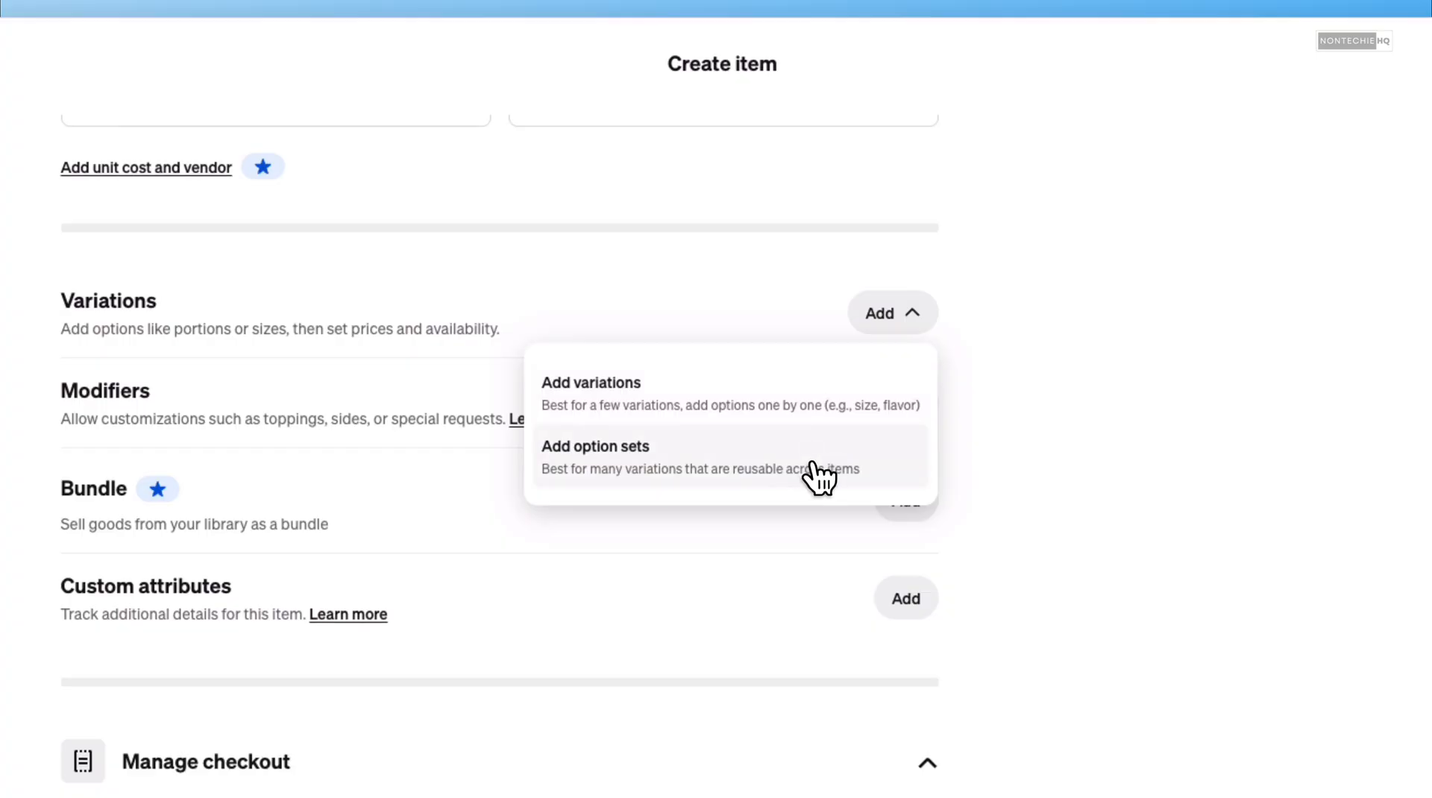
{"action": "left_click", "coordinate": [812, 466]}
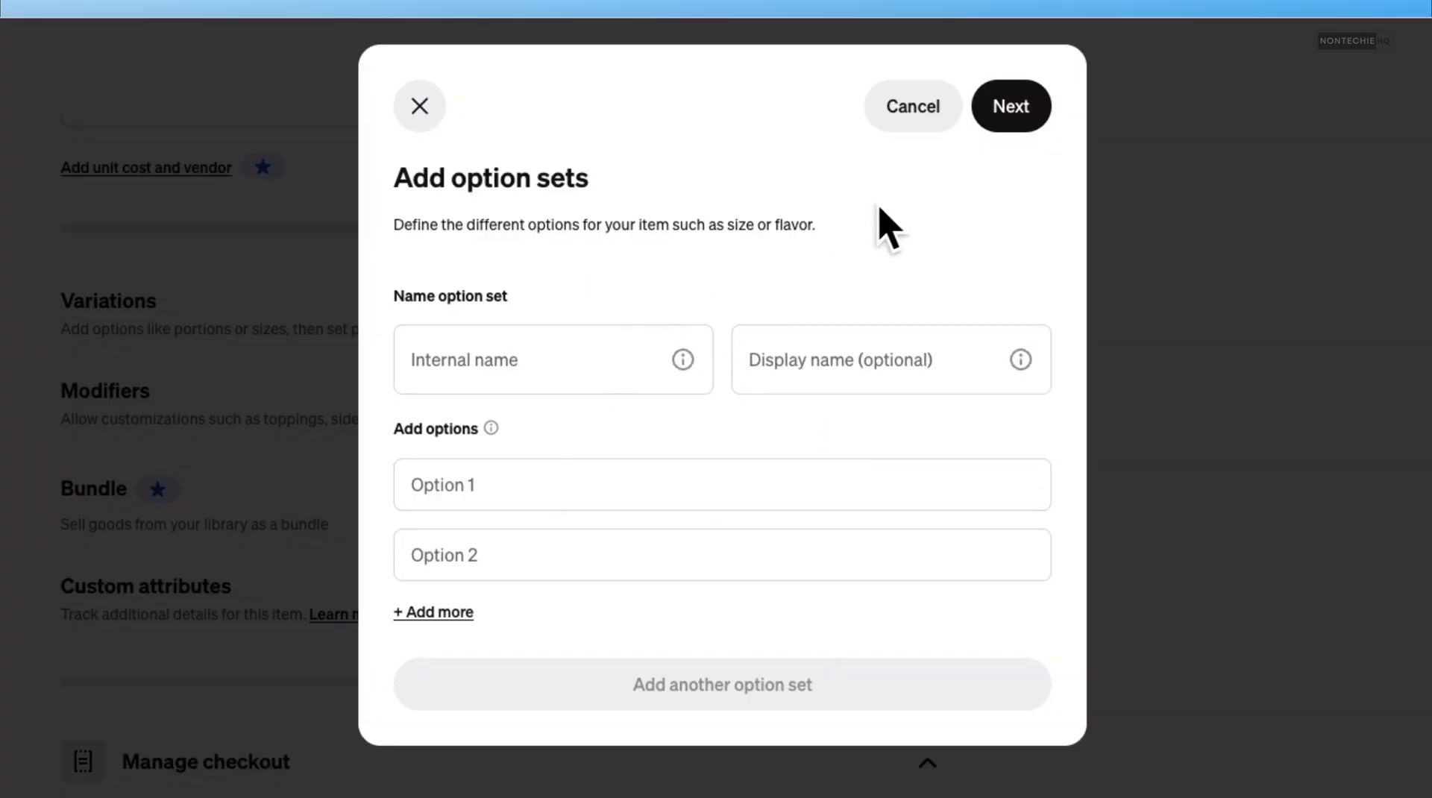
{"action": "left_click", "coordinate": [416, 109]}
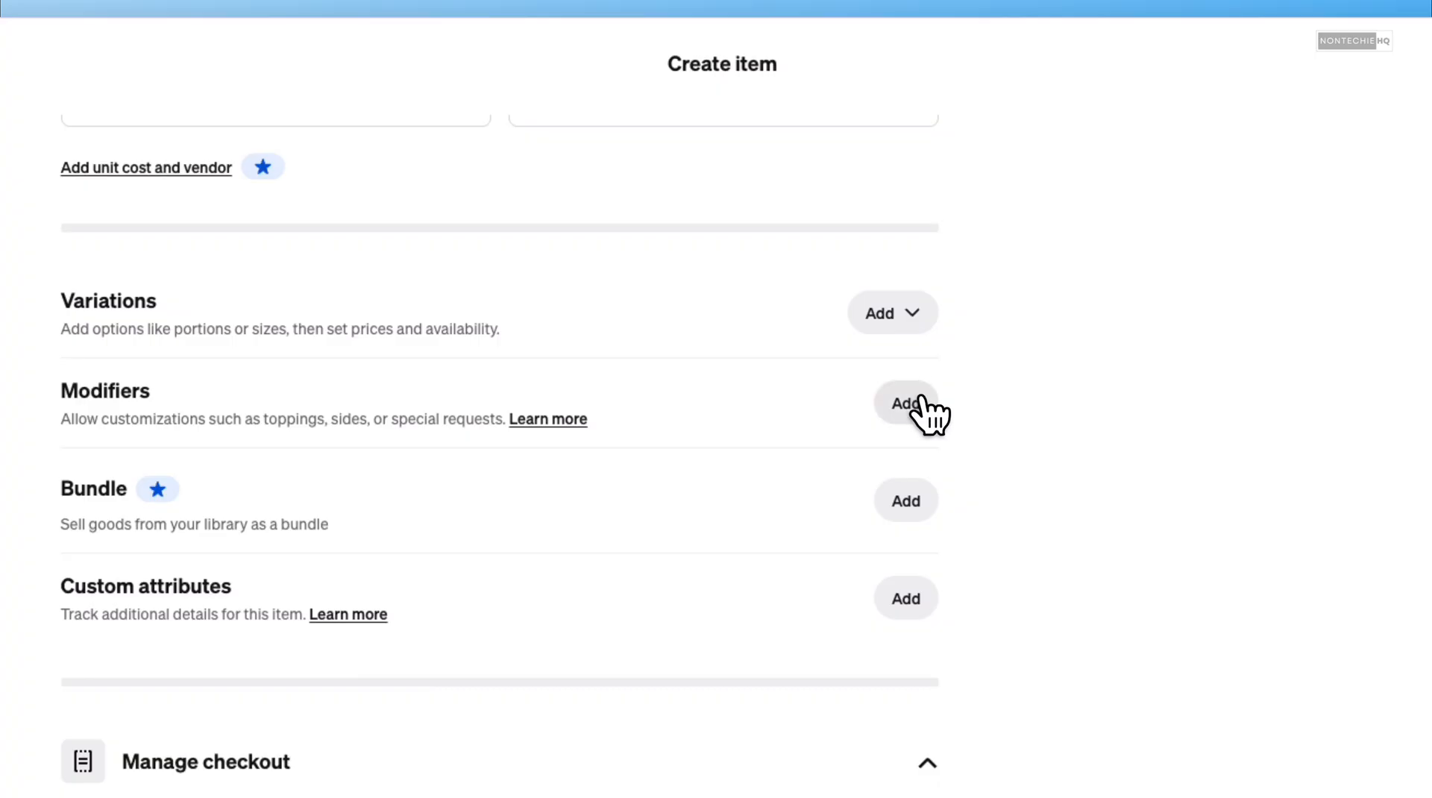
Step: Review the modifier sets and custom attributes that can be applied to the item, closing both without changes
{"action": "left_click", "coordinate": [922, 408]}
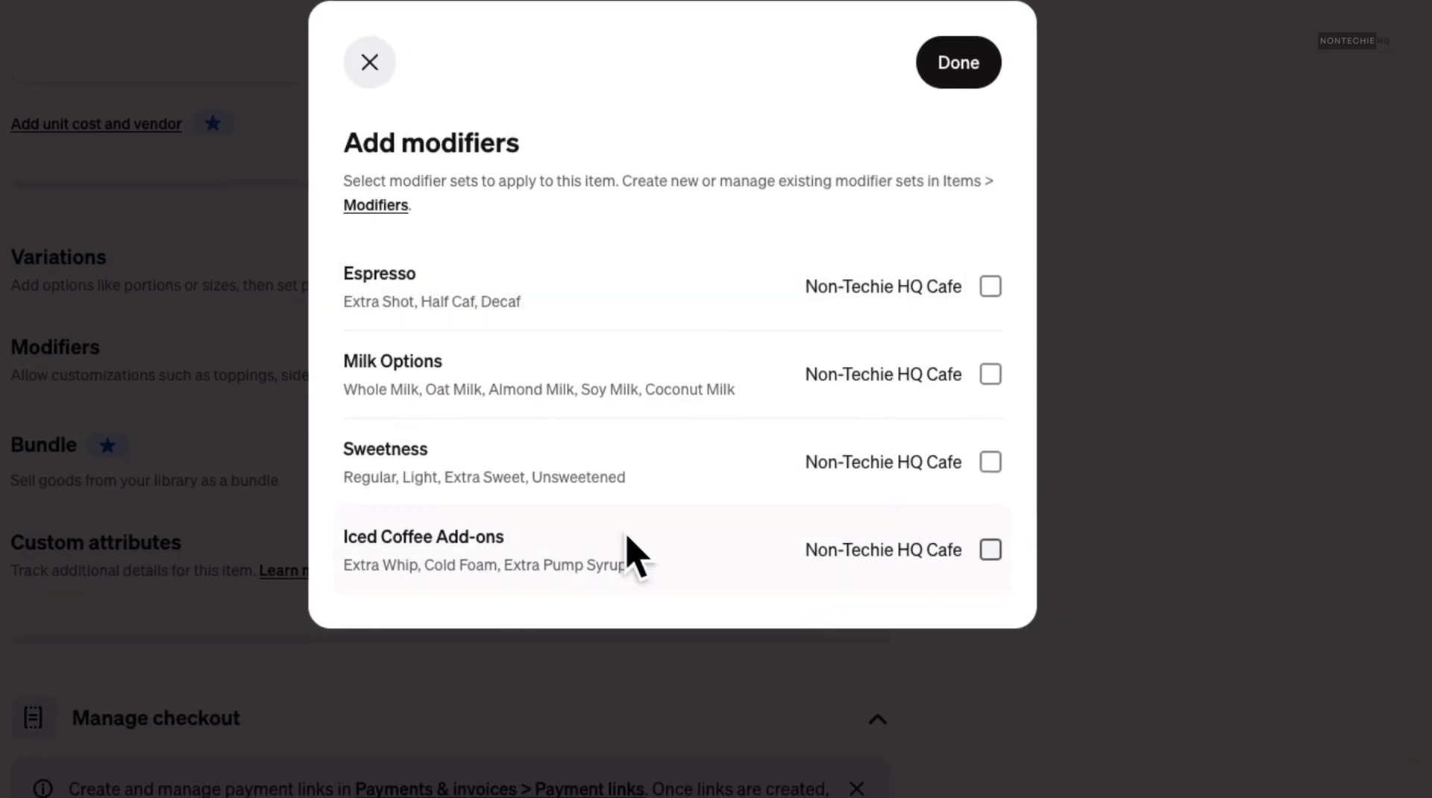
{"action": "left_click", "coordinate": [370, 64]}
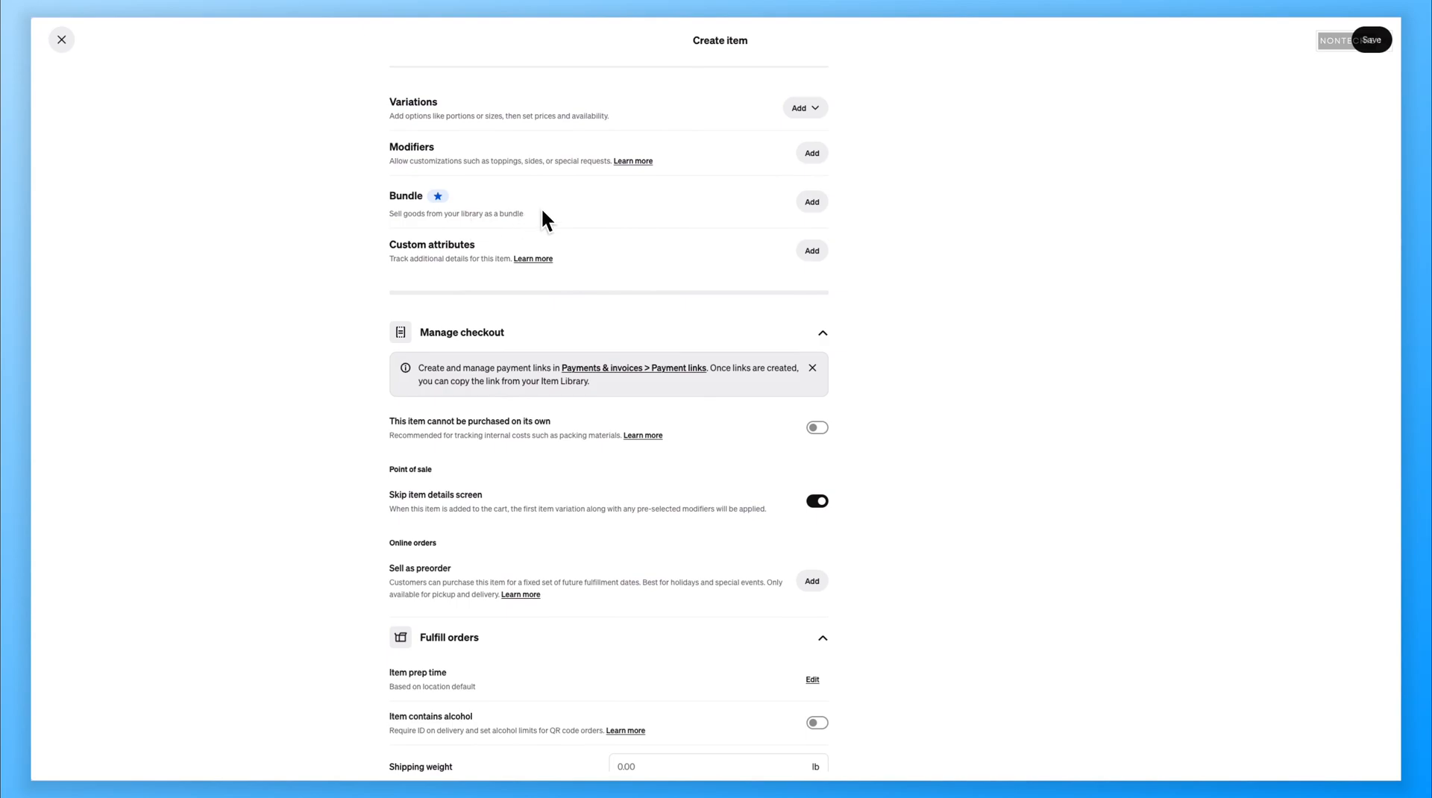
{"action": "mouse_move", "coordinate": [428, 200]}
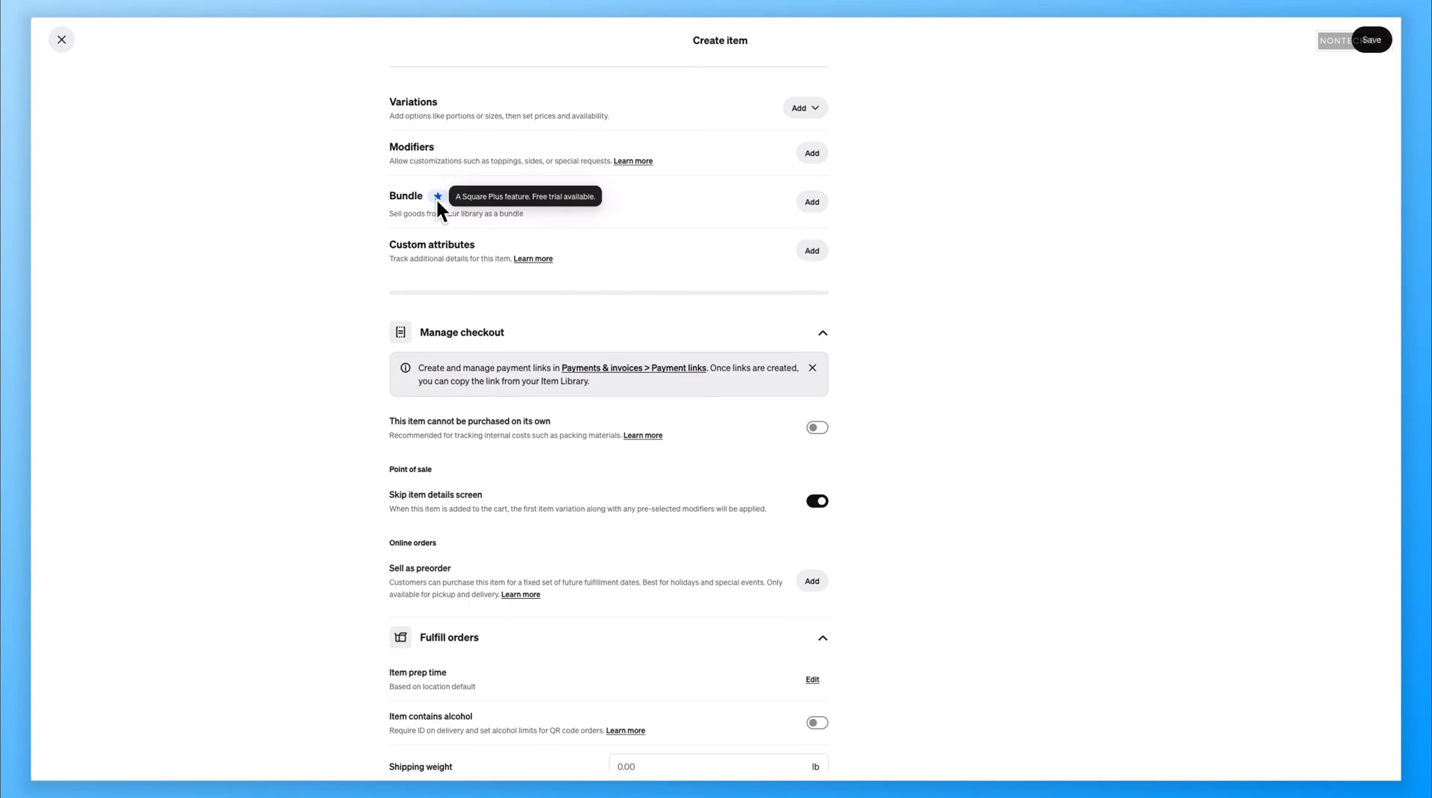
{"action": "left_click", "coordinate": [811, 252]}
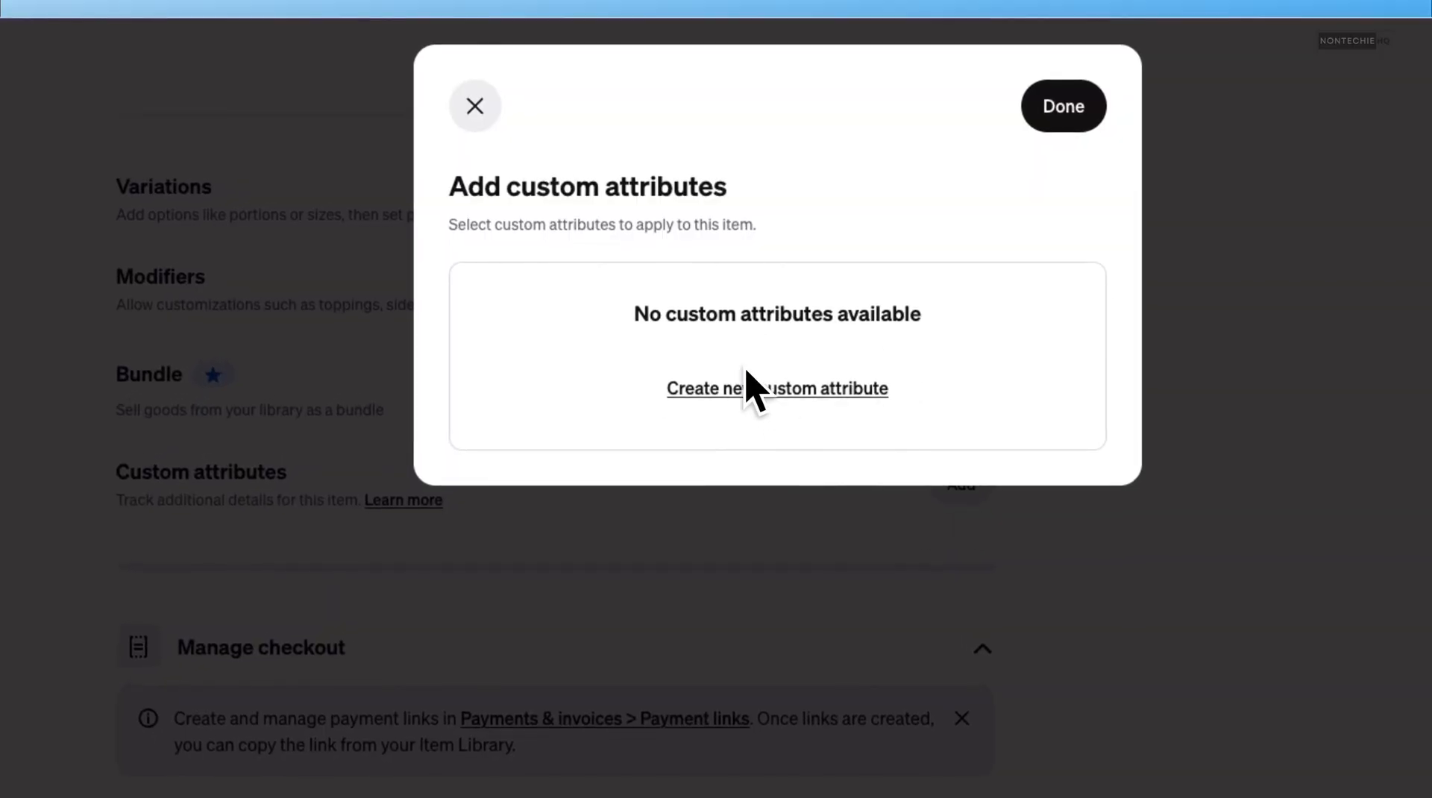
{"action": "left_click", "coordinate": [475, 106]}
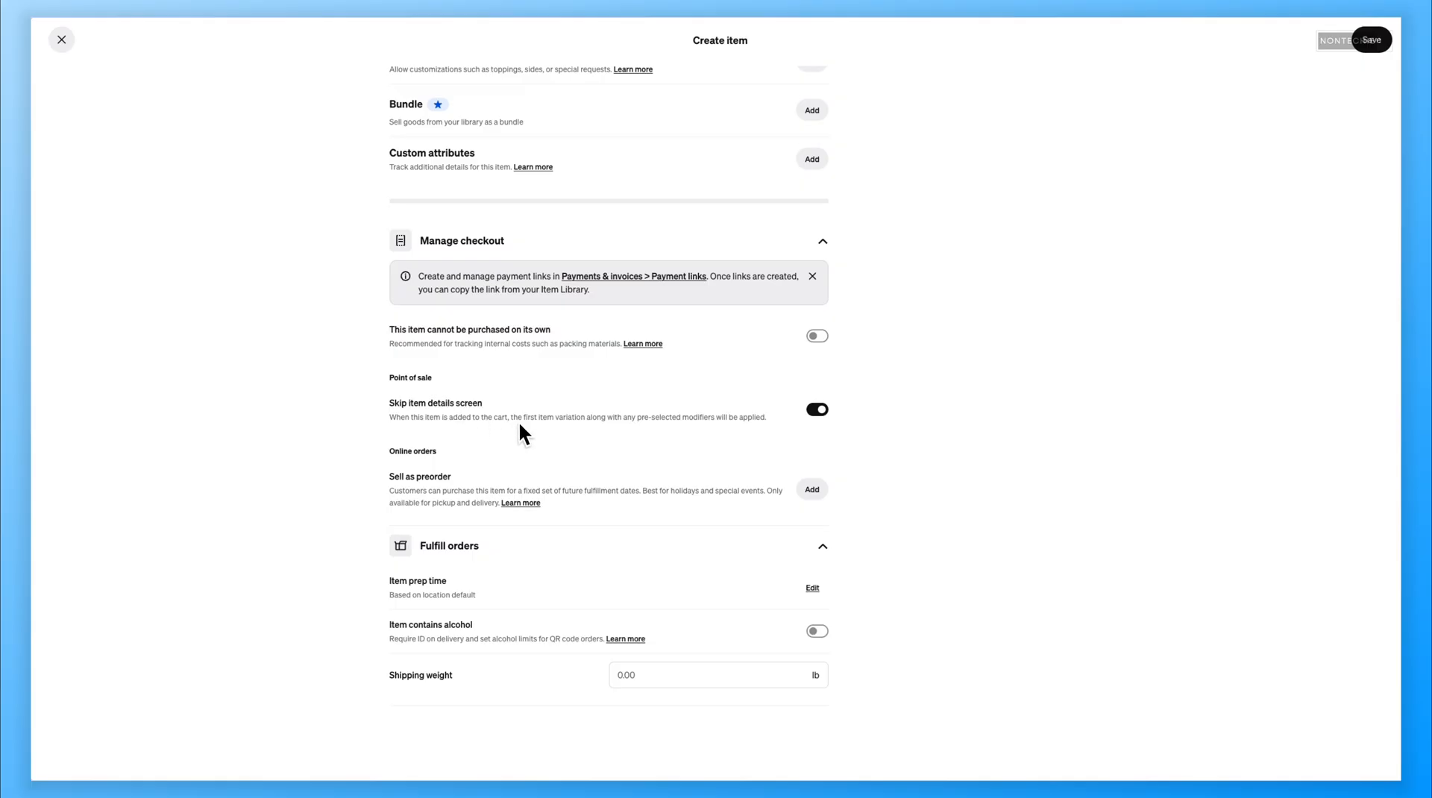
Step: Turn off skipping the item details screen and set a custom item prep time of 5 minutes
{"action": "left_click", "coordinate": [817, 410]}
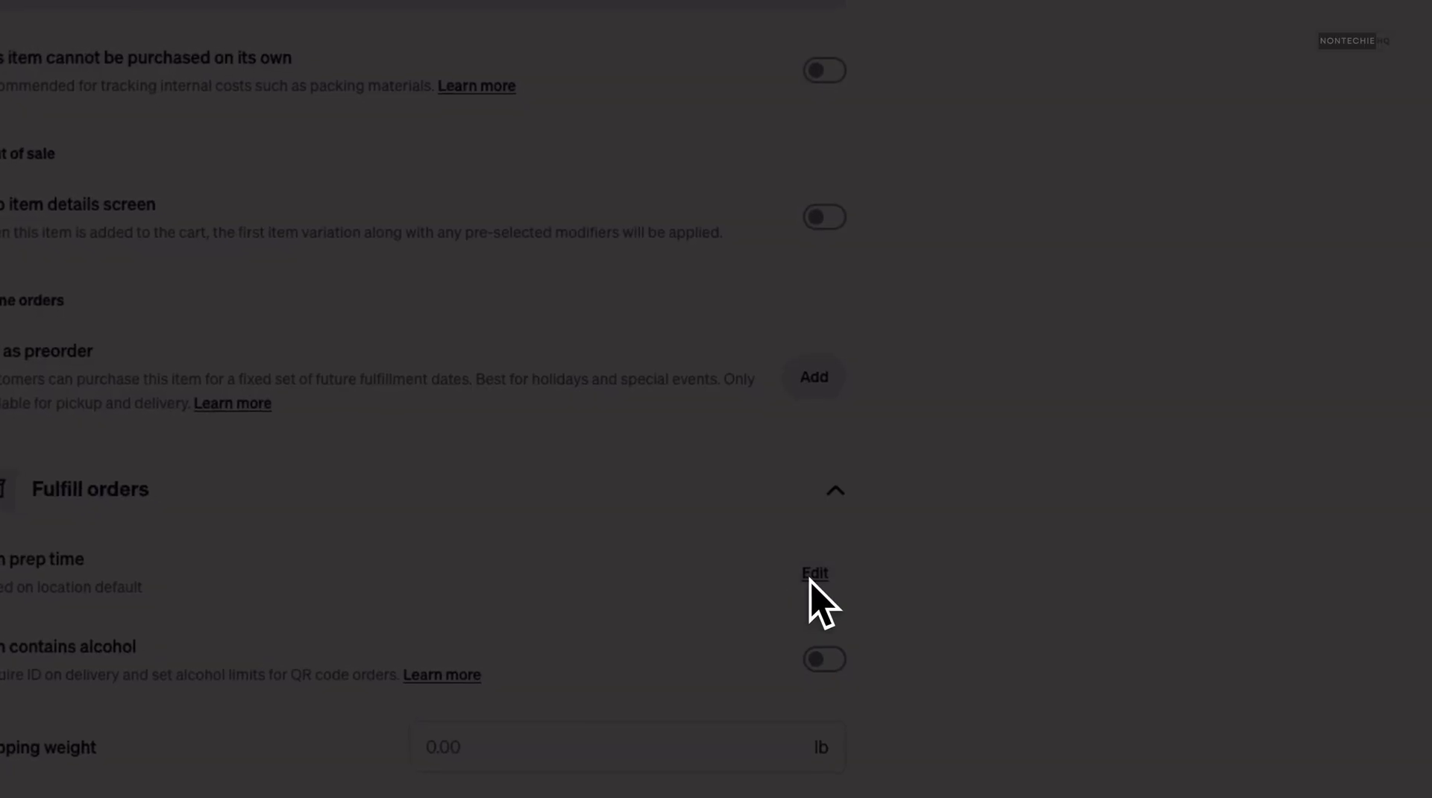
{"action": "left_click", "coordinate": [1016, 233]}
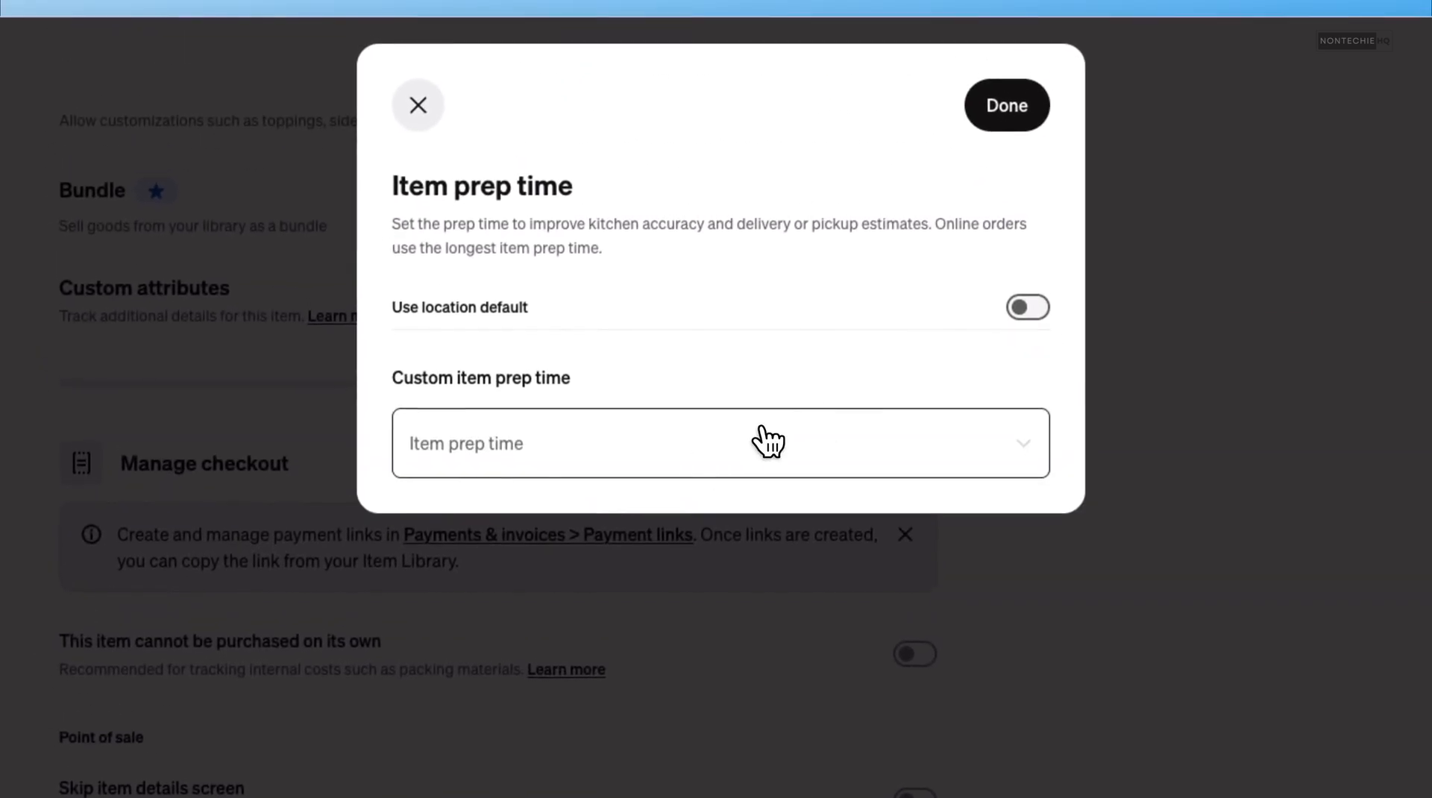
{"action": "left_click", "coordinate": [681, 457]}
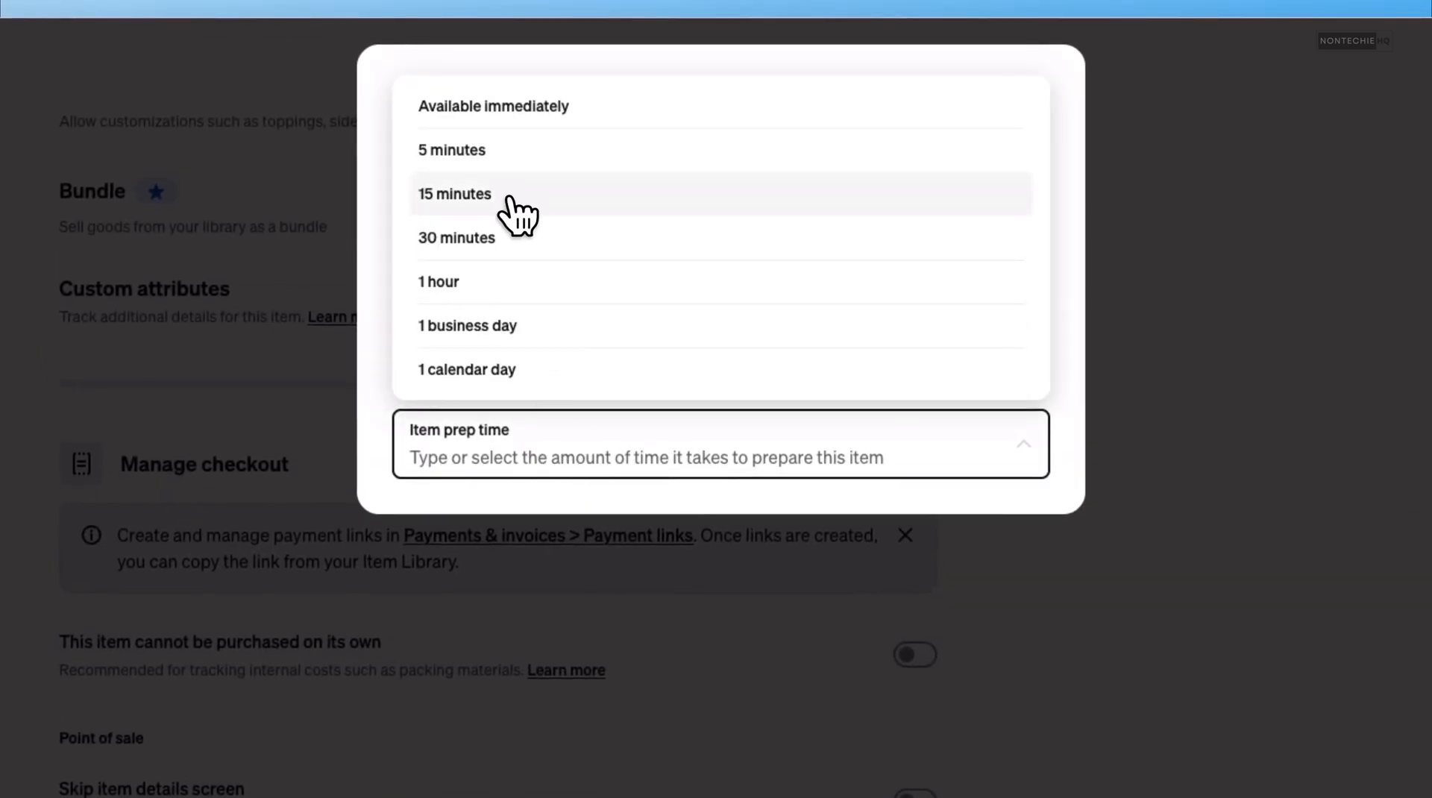
{"action": "left_click", "coordinate": [569, 195]}
{"action": "left_click", "coordinate": [530, 470]}
{"action": "left_click", "coordinate": [502, 179]}
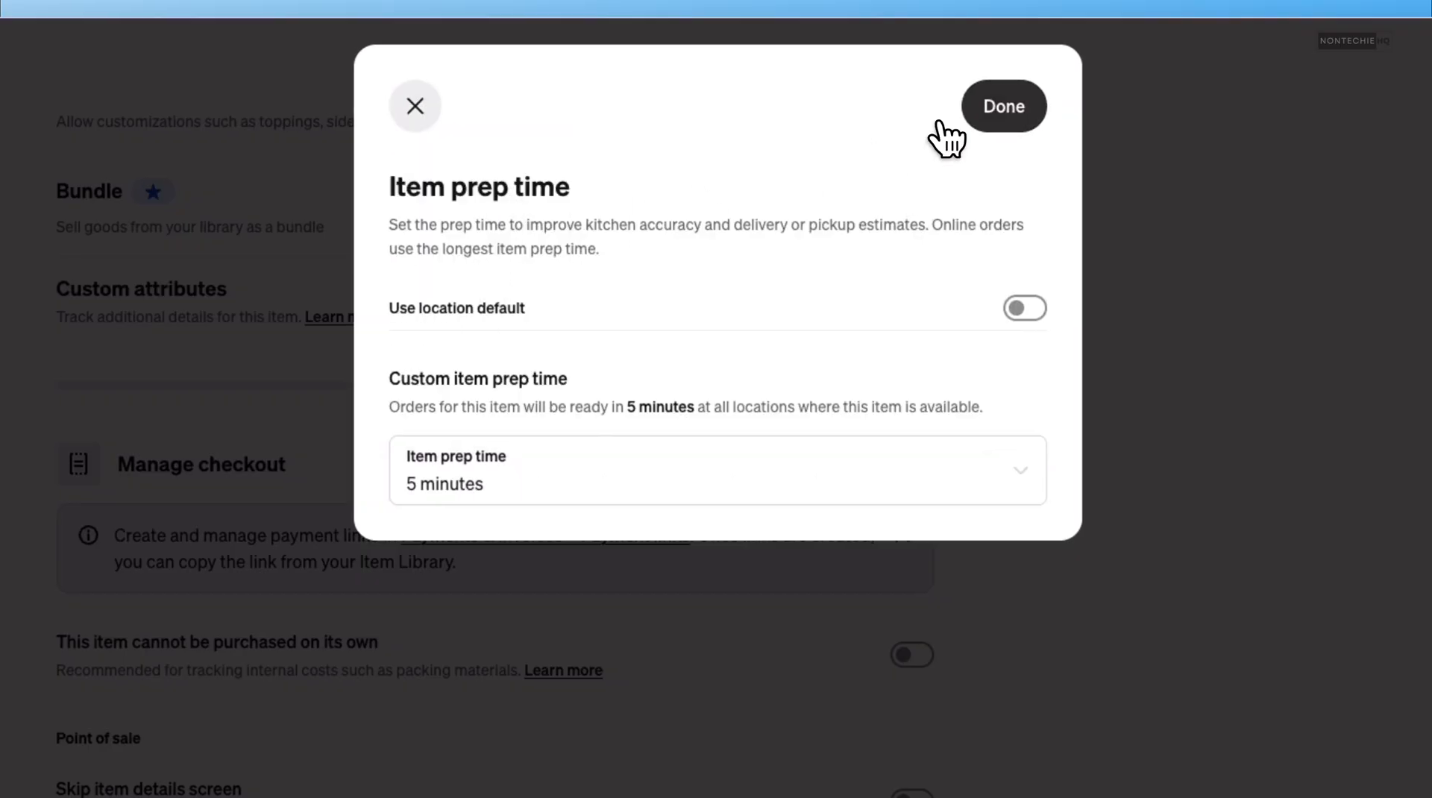
{"action": "left_click", "coordinate": [966, 118]}
Step: Try the Item contains alcohol setting, switch it back off, and check the shipping weight field without entering a value
{"action": "scroll", "coordinate": [575, 734], "scroll_direction": "down", "scroll_amount": 5}
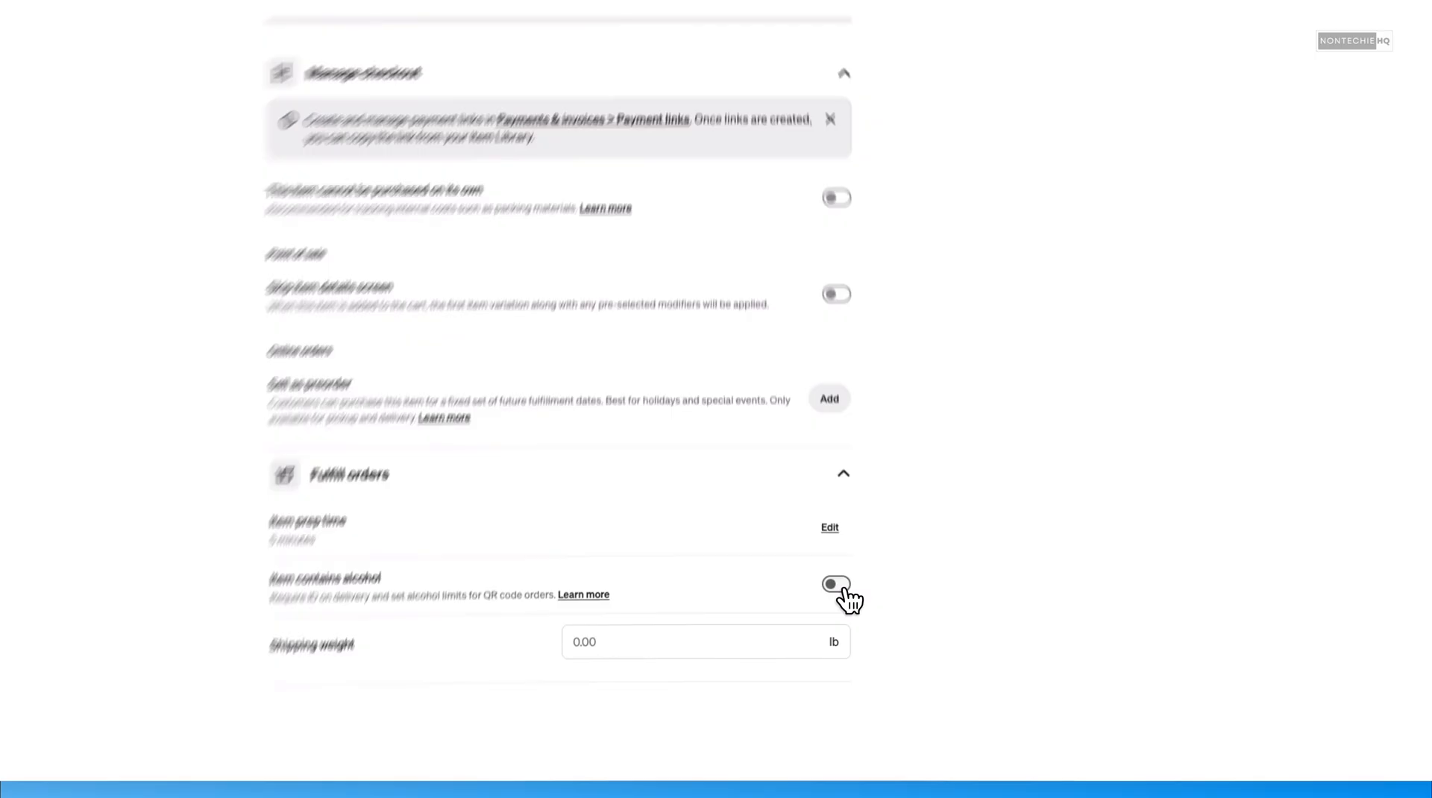
{"action": "left_click", "coordinate": [836, 584]}
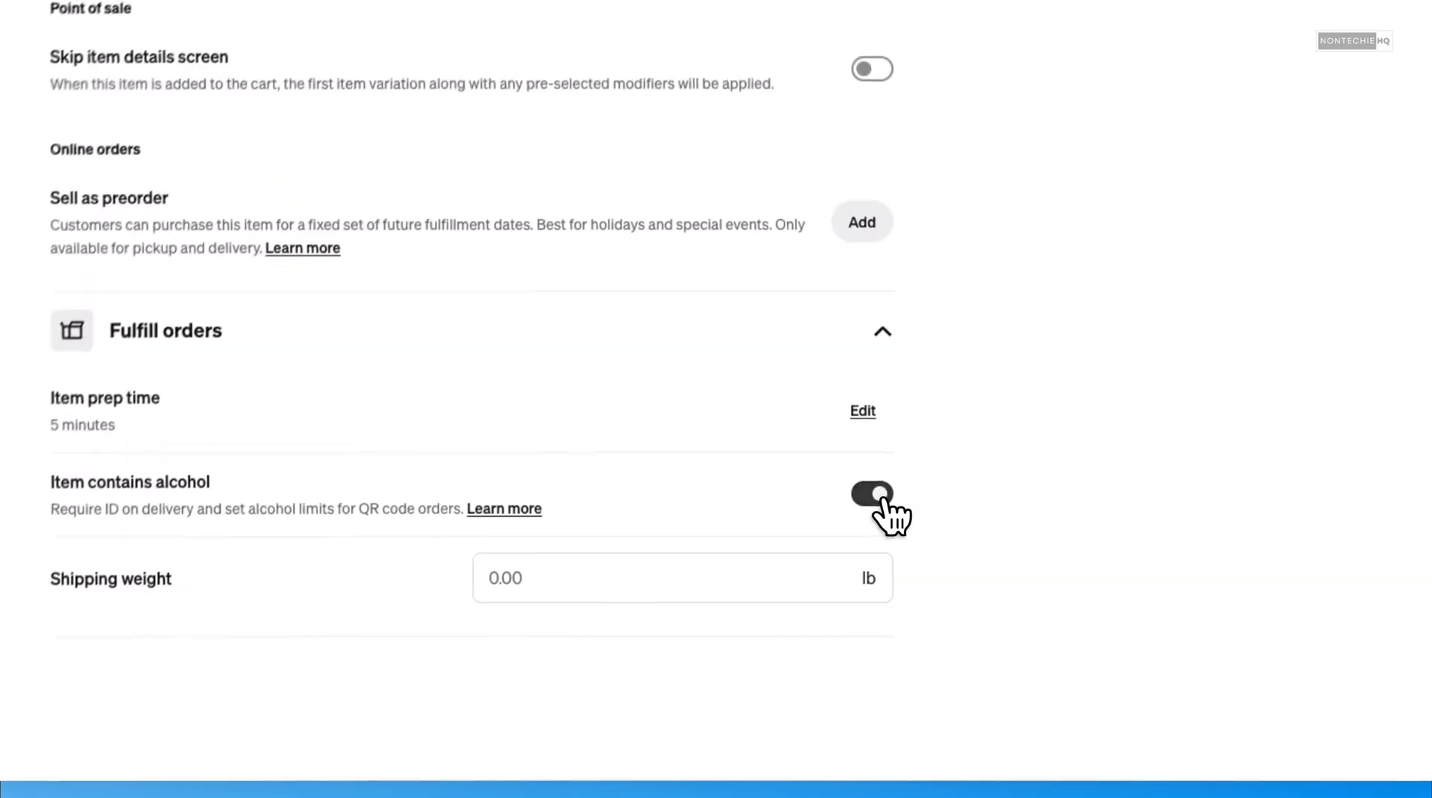
{"action": "left_click", "coordinate": [836, 584]}
{"action": "left_click", "coordinate": [548, 572]}
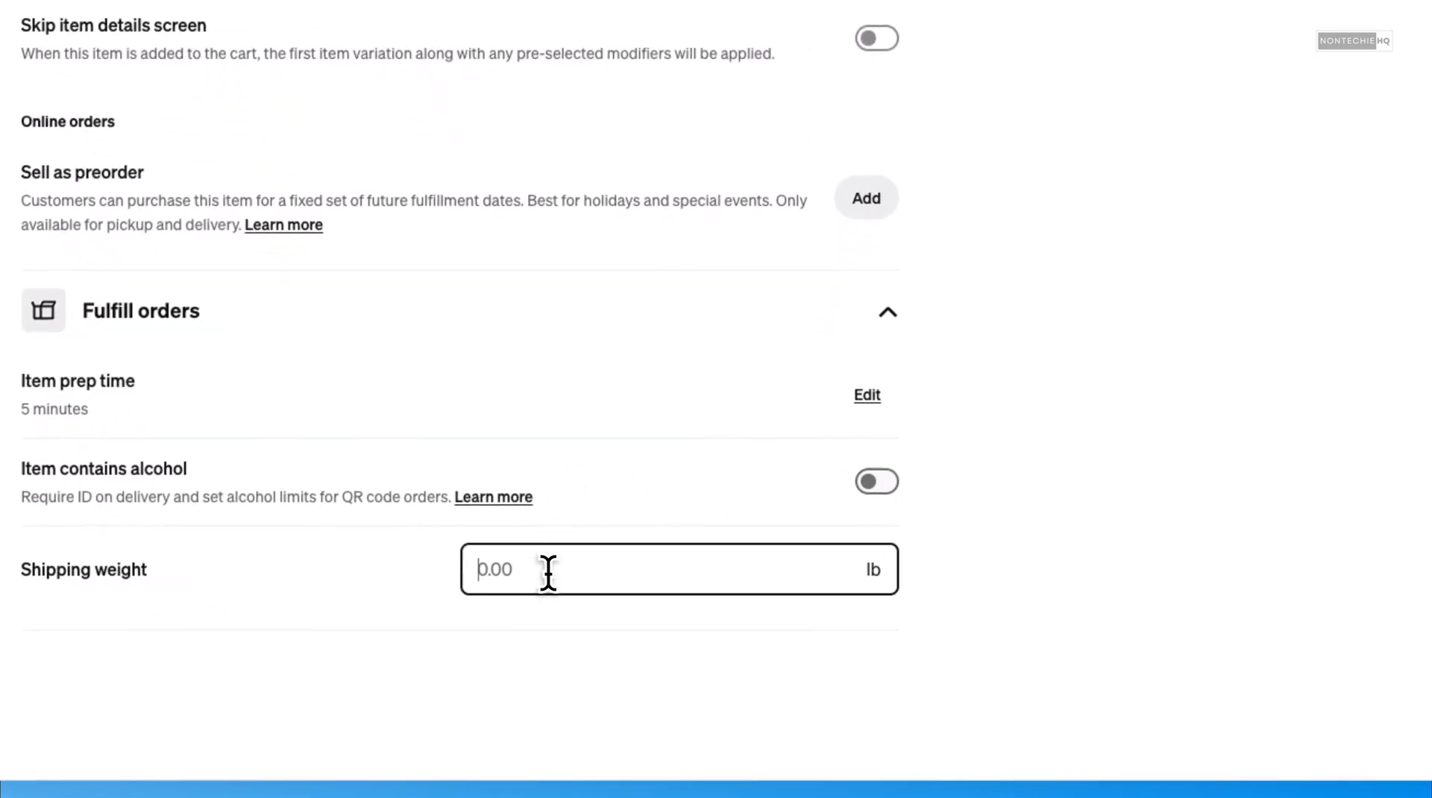
{"action": "scroll", "coordinate": [655, 531], "scroll_direction": "up", "scroll_amount": 20}
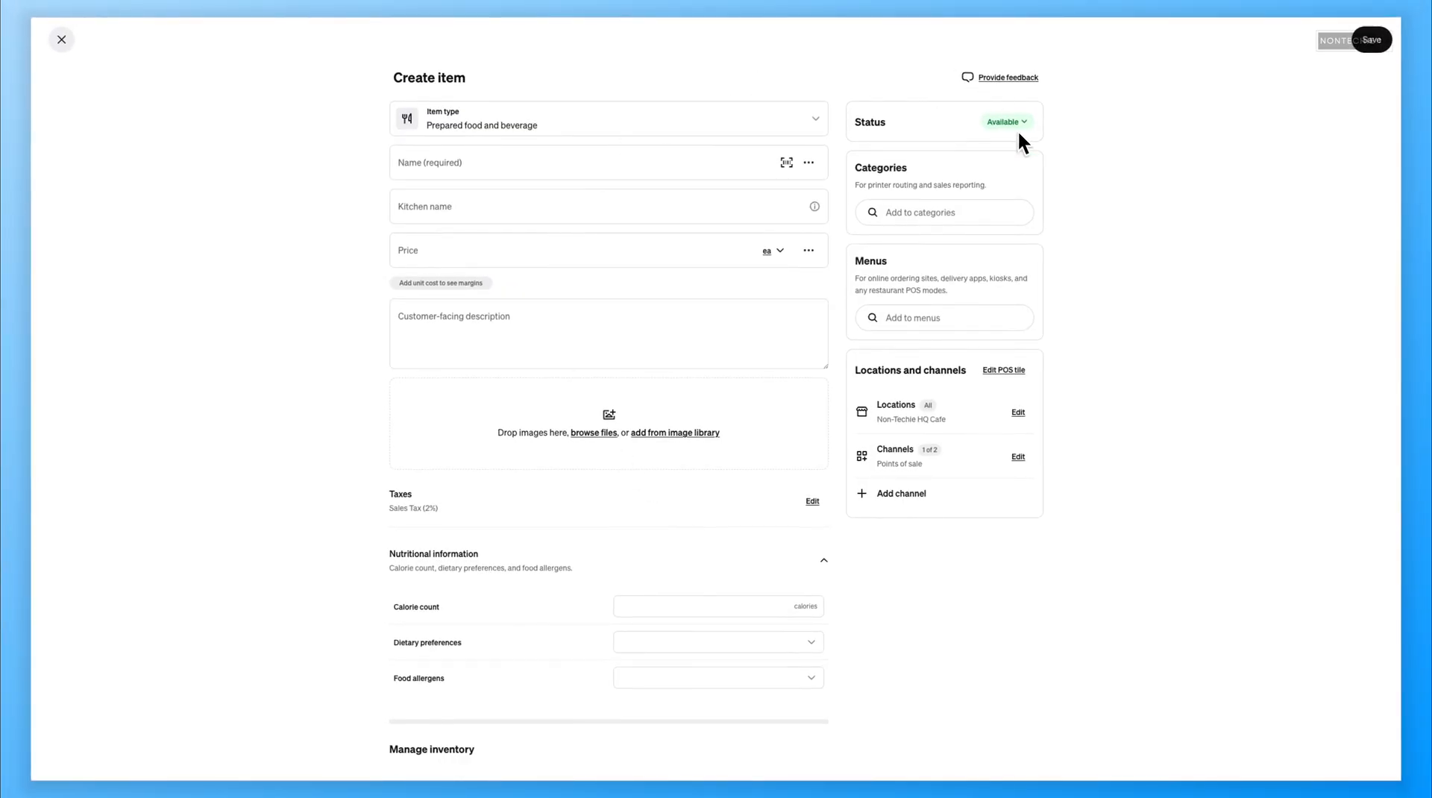
Step: Try the Sold out availability status, switch back to Available, and close the status options without applying anything
{"action": "left_click", "coordinate": [1004, 122]}
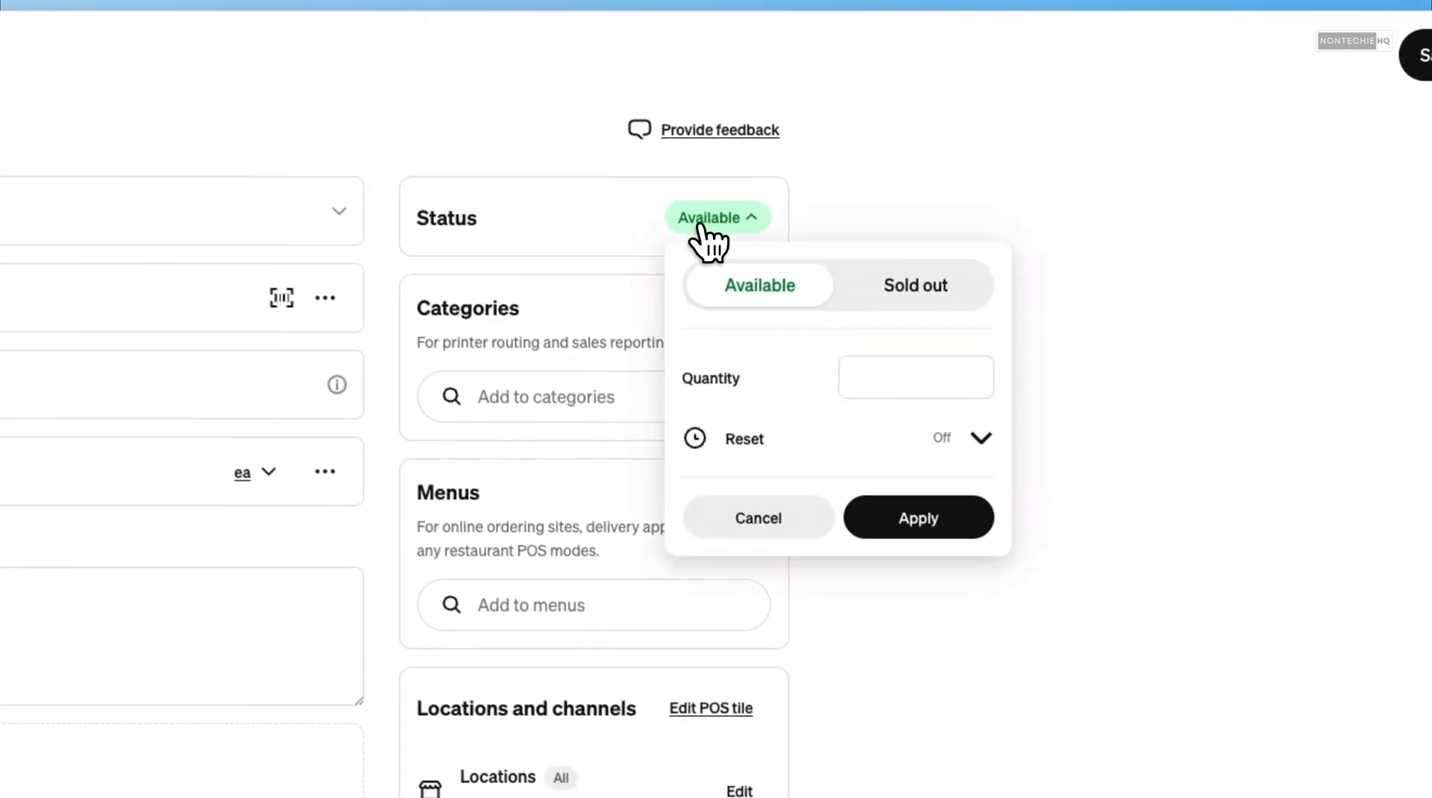
{"action": "left_click", "coordinate": [936, 290]}
{"action": "left_click", "coordinate": [780, 287]}
{"action": "left_click", "coordinate": [755, 220]}
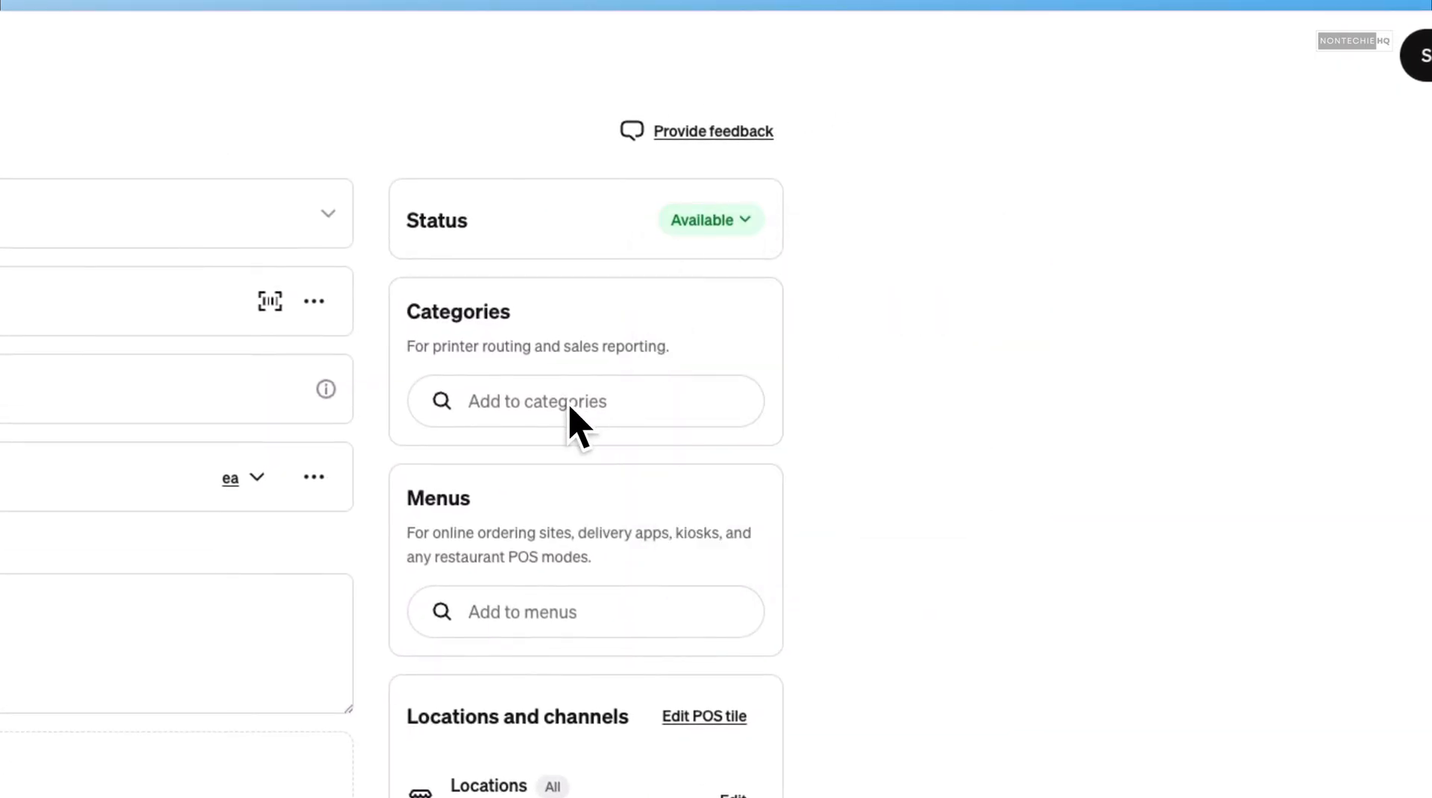
Step: Assign the item to the Hot Drinks category and check the available menus without selecting one
{"action": "left_click", "coordinate": [500, 402]}
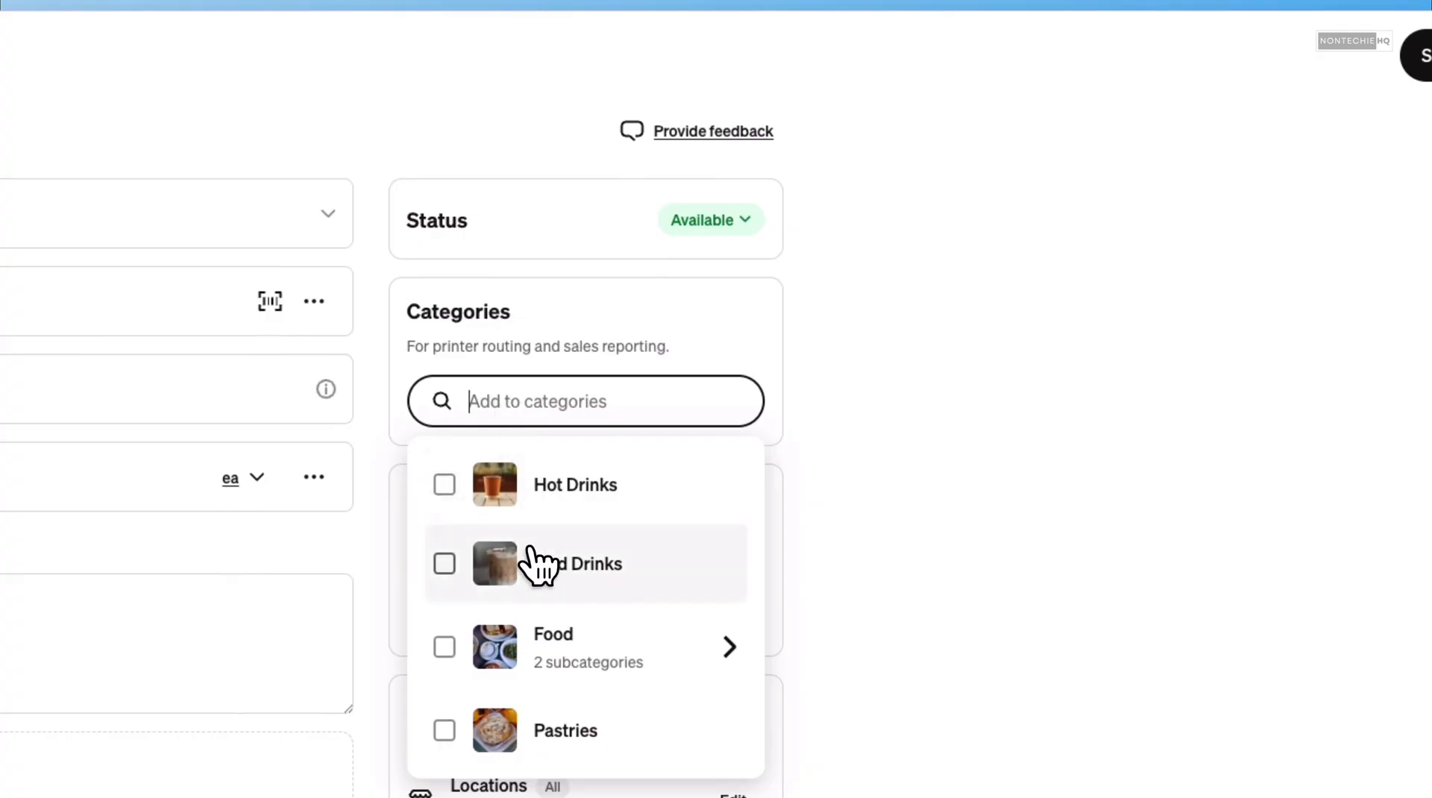
{"action": "left_click", "coordinate": [541, 492]}
{"action": "left_click", "coordinate": [905, 505]}
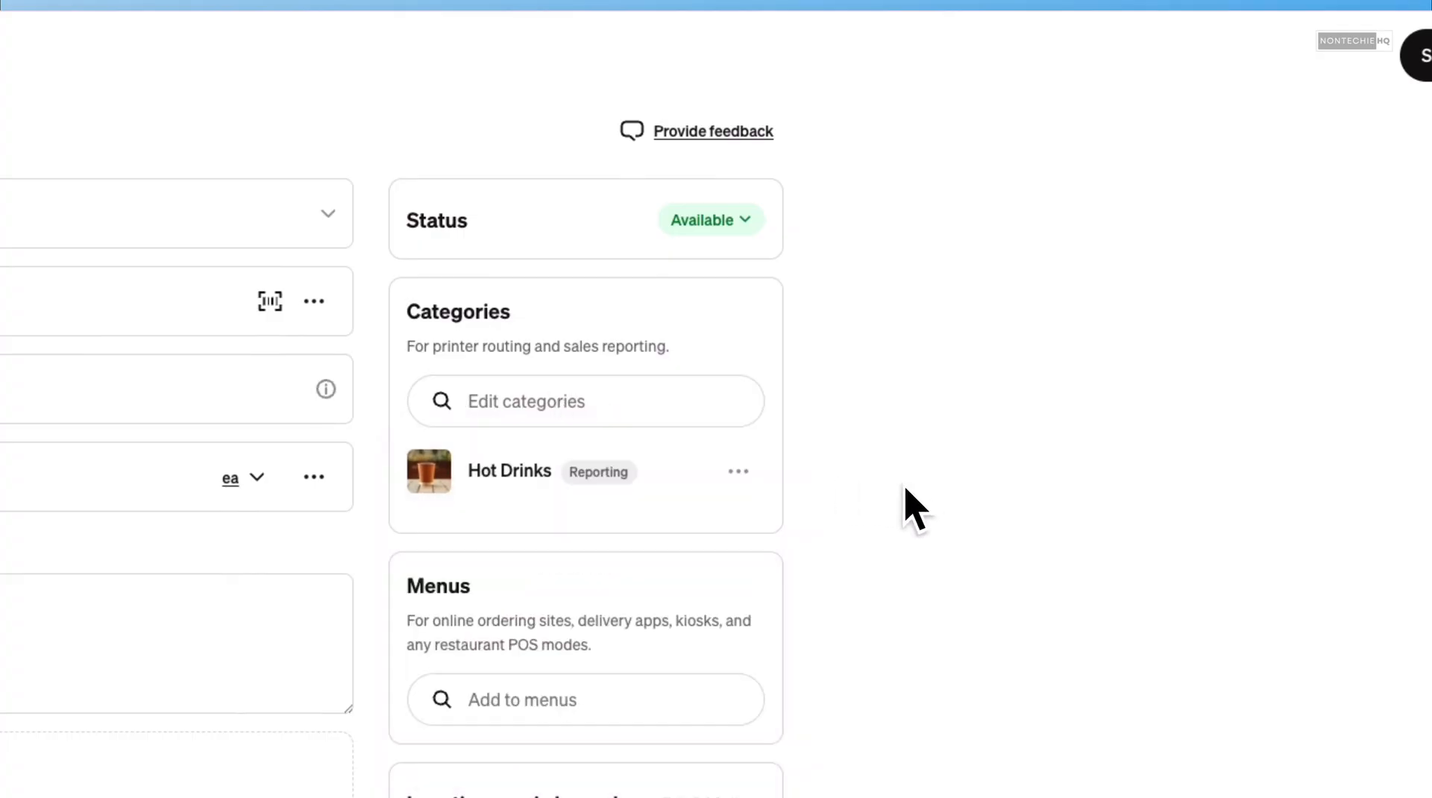
{"action": "left_click", "coordinate": [536, 699]}
{"action": "left_click", "coordinate": [936, 355]}
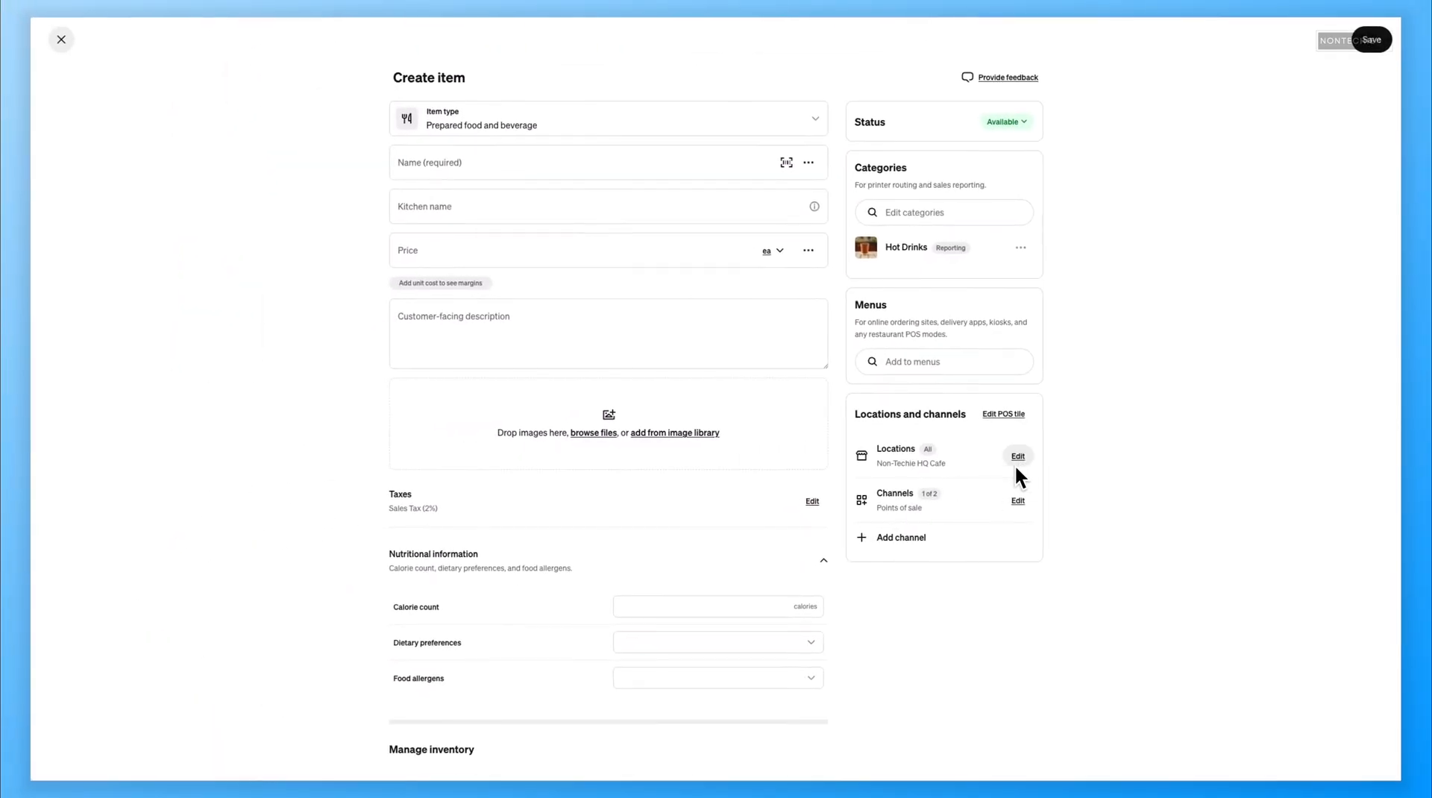
Step: Enable the Ordering profile channel alongside Points of sale, and check the item's location settings
{"action": "left_click", "coordinate": [1016, 501]}
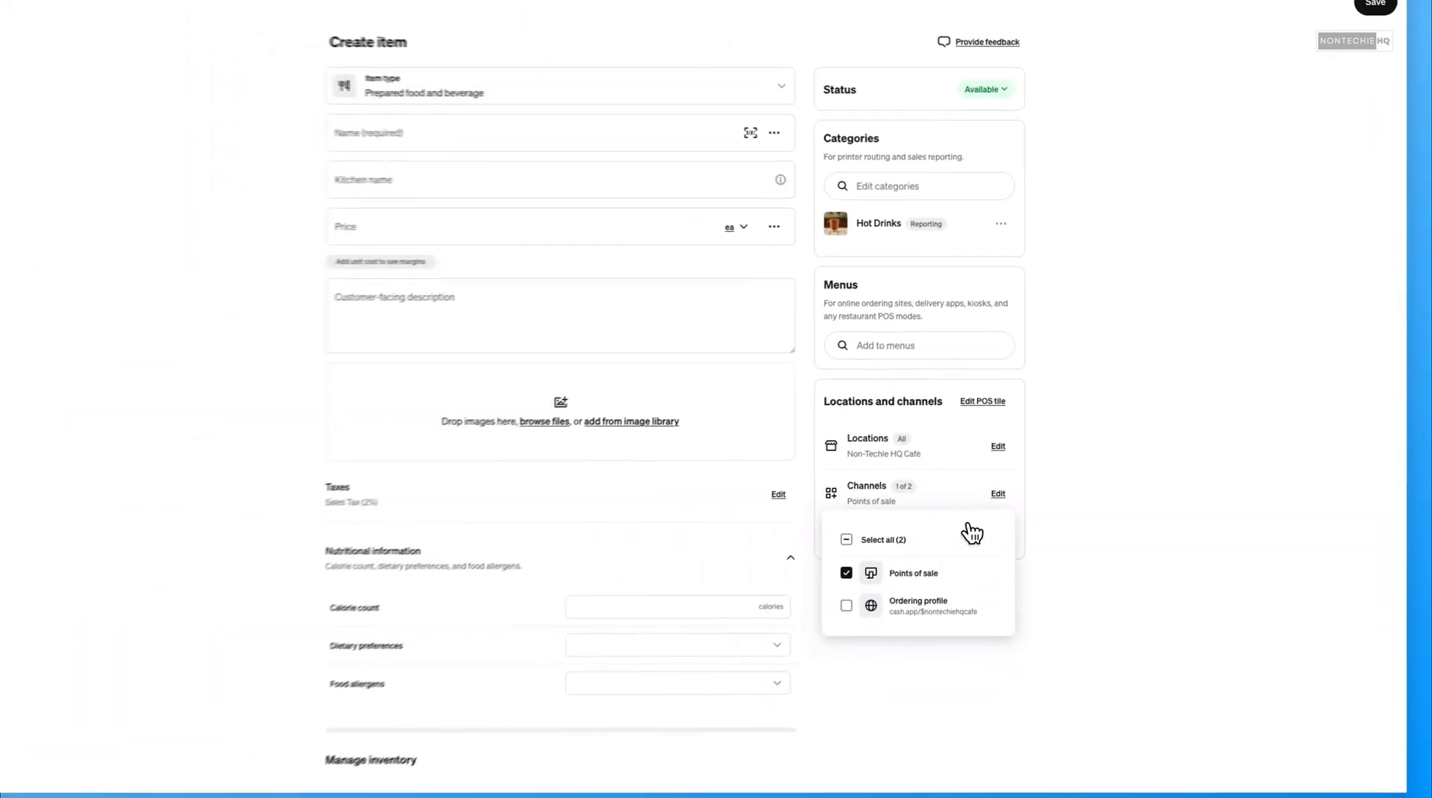
{"action": "left_click", "coordinate": [623, 607]}
{"action": "left_click", "coordinate": [1014, 503]}
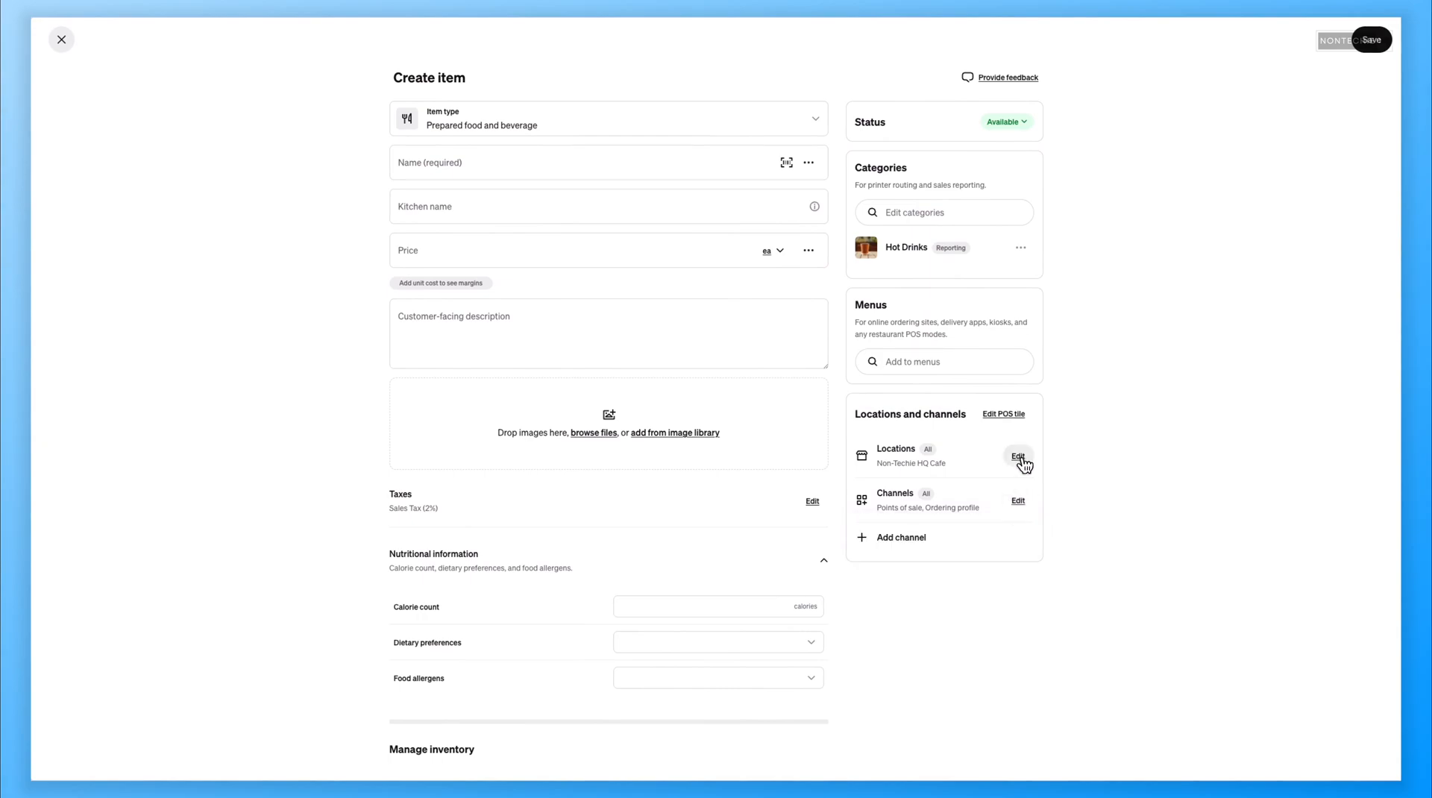
{"action": "left_click", "coordinate": [1018, 456]}
{"action": "left_click", "coordinate": [1019, 457]}
{"action": "scroll", "coordinate": [962, 596], "scroll_direction": "down", "scroll_amount": 9}
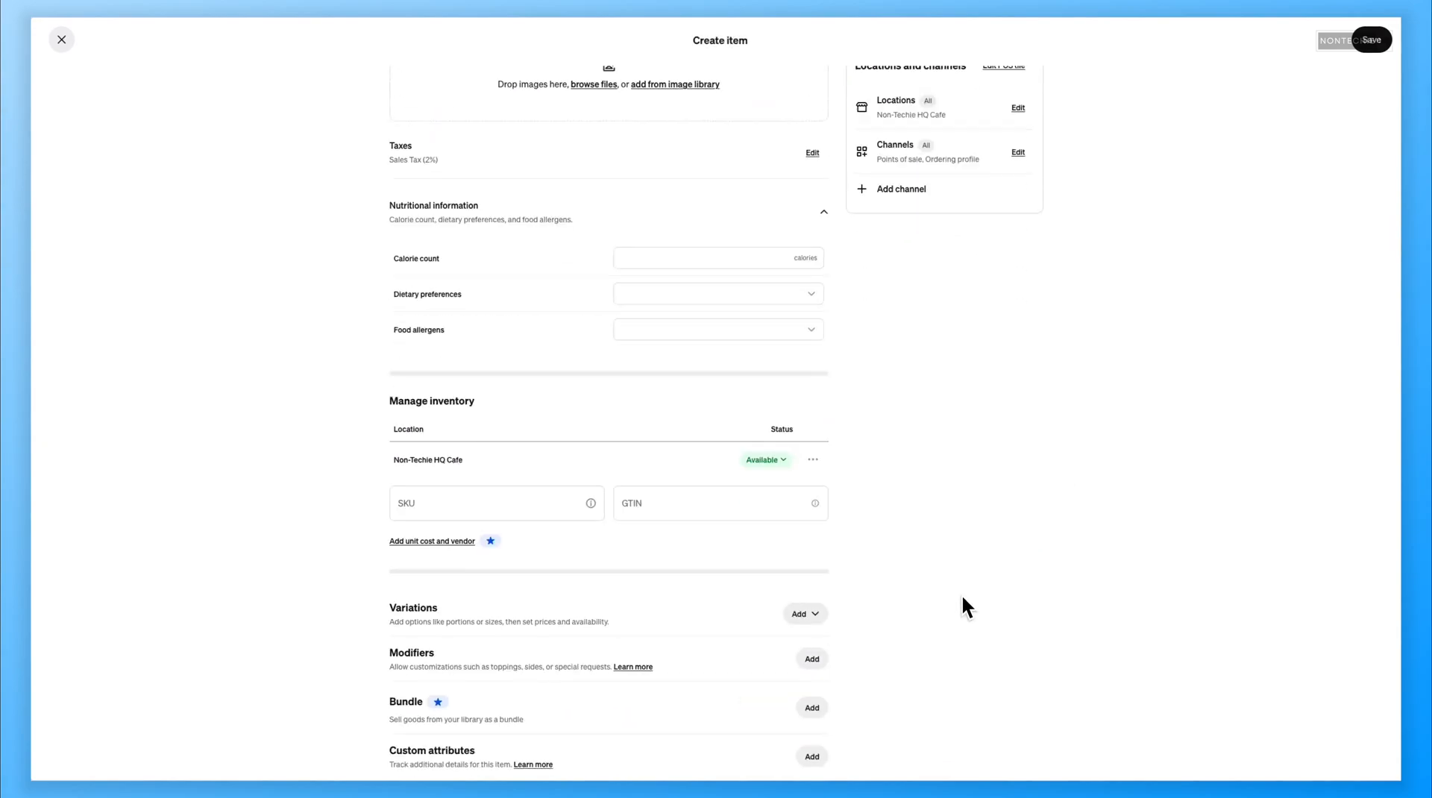
{"action": "scroll", "coordinate": [962, 593], "scroll_direction": "up", "scroll_amount": 9}
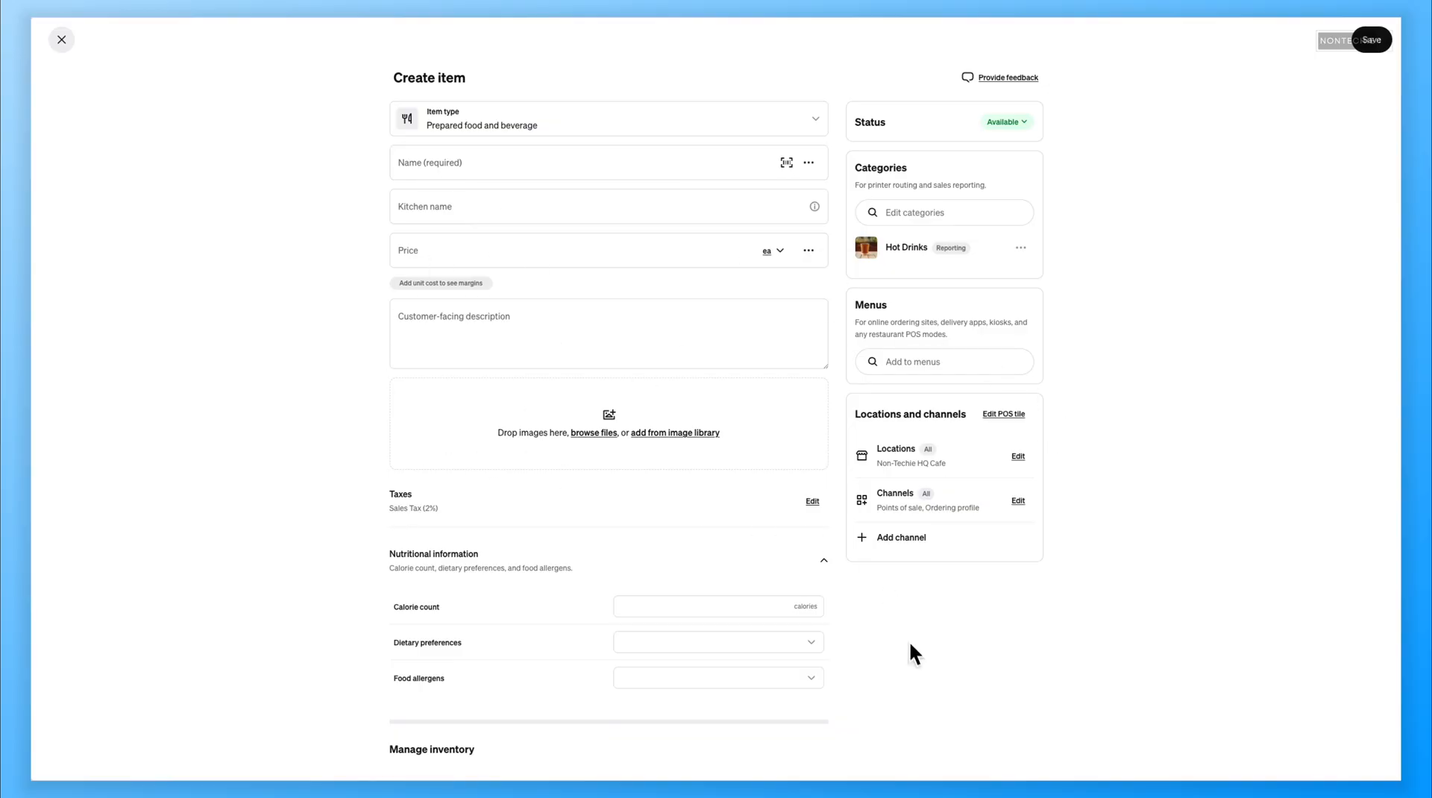
Step: Start adding option sets to the item's variations and choose the existing Cup Size set
{"action": "scroll", "coordinate": [739, 738], "scroll_direction": "down", "scroll_amount": 10}
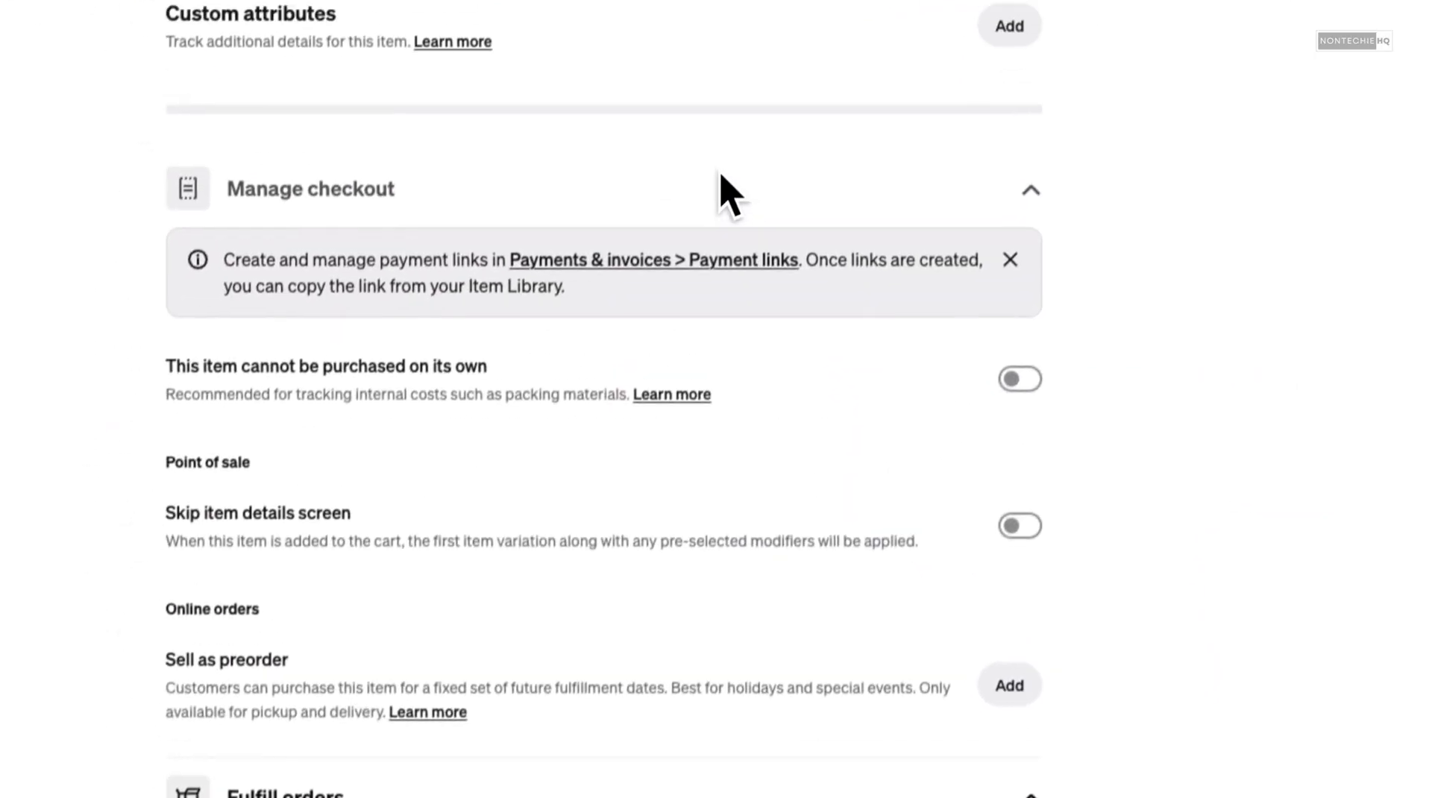
{"action": "scroll", "coordinate": [527, 422], "scroll_direction": "up", "scroll_amount": 5}
{"action": "left_click", "coordinate": [916, 252]}
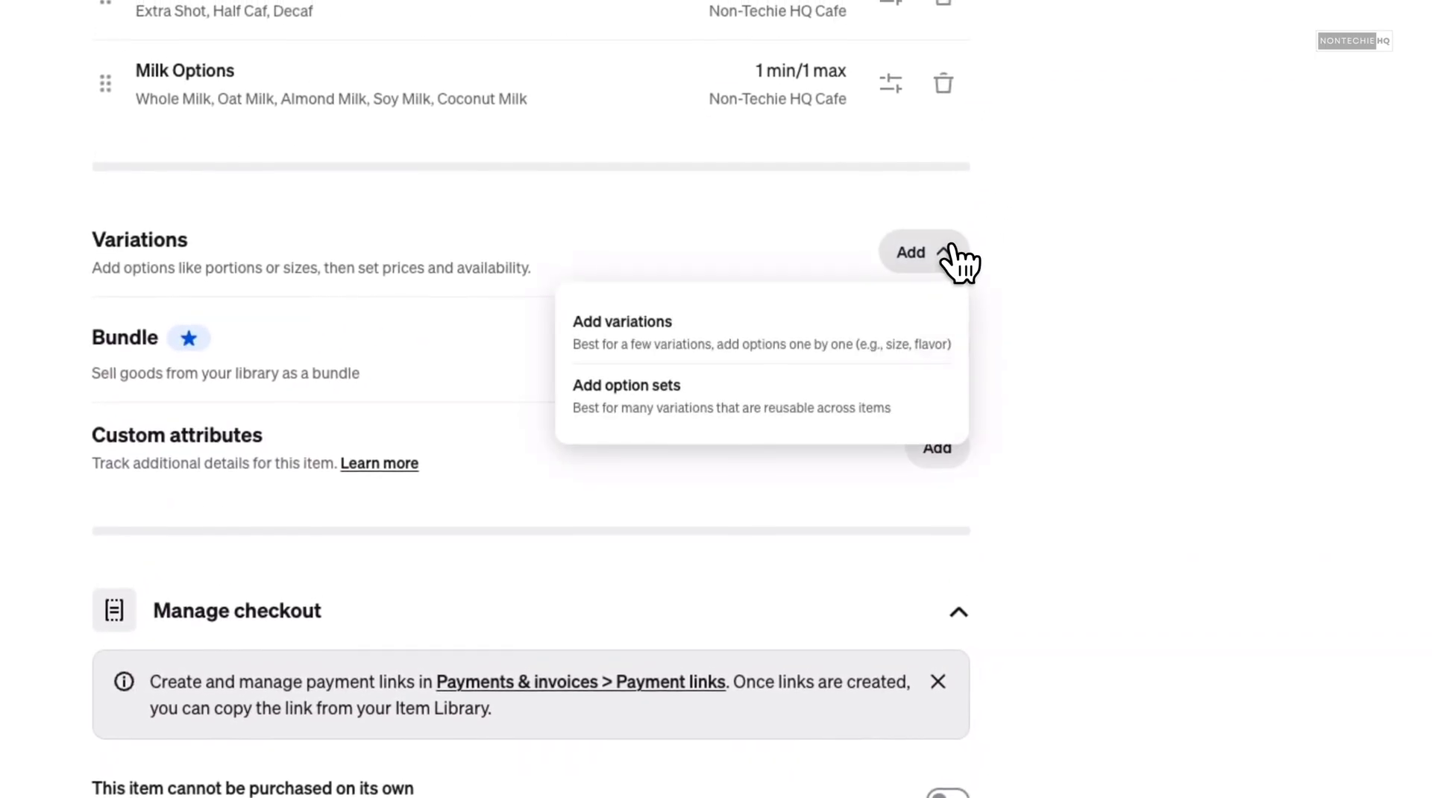
{"action": "left_click", "coordinate": [792, 393]}
{"action": "left_click", "coordinate": [607, 225]}
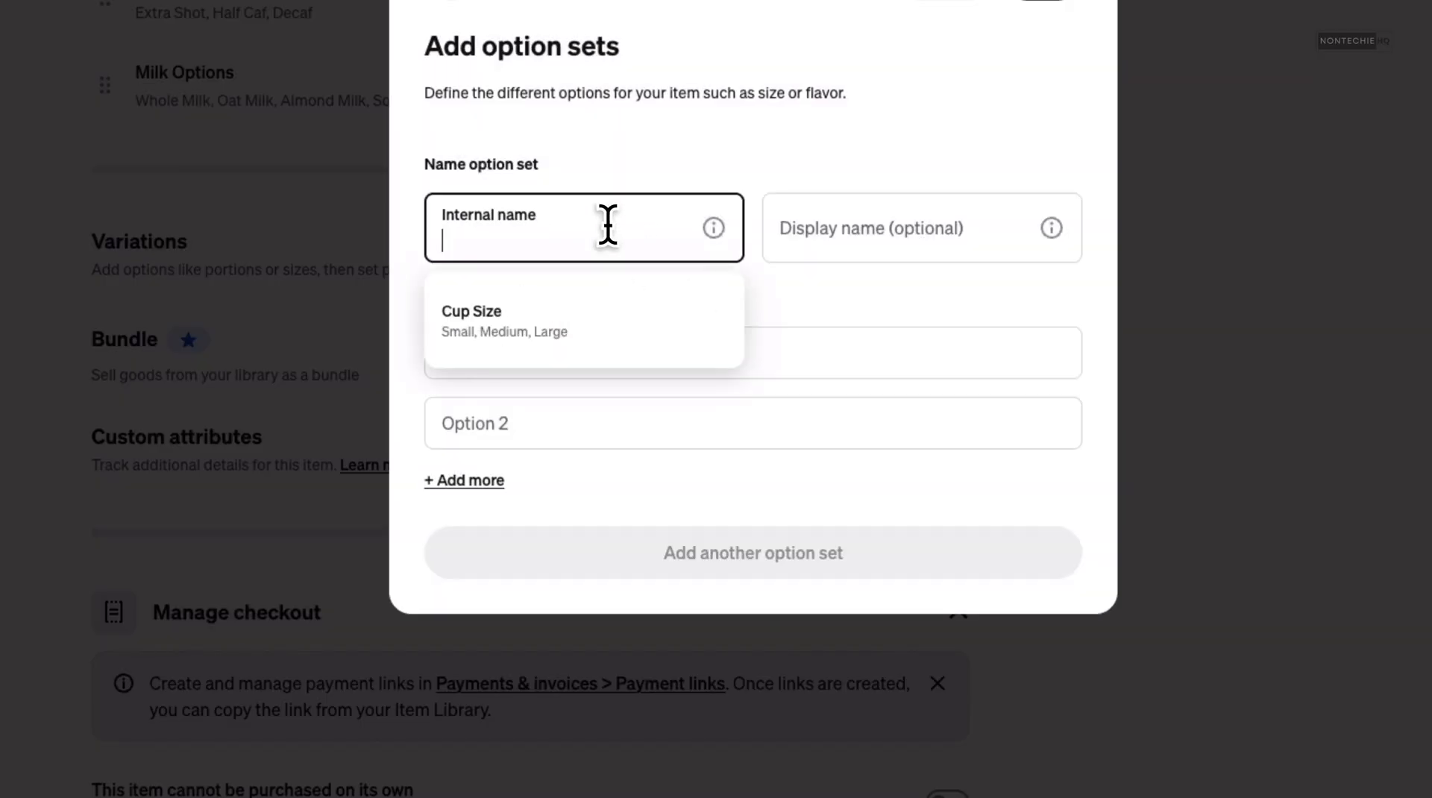
{"action": "left_click", "coordinate": [516, 341]}
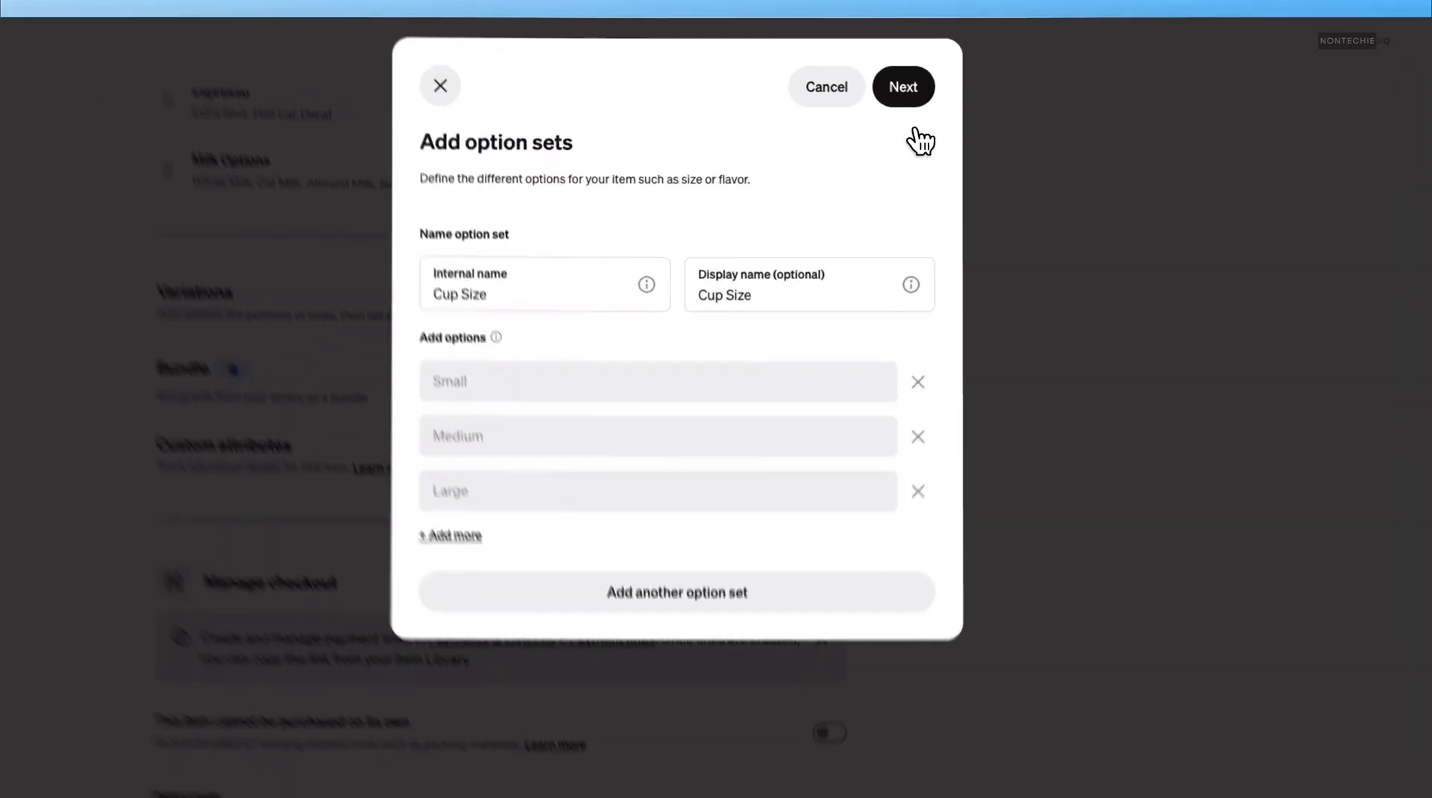
Step: Create only the Small and Medium variations, excluding Large, and inspect the online sale price field without entering a value
{"action": "left_click", "coordinate": [865, 61]}
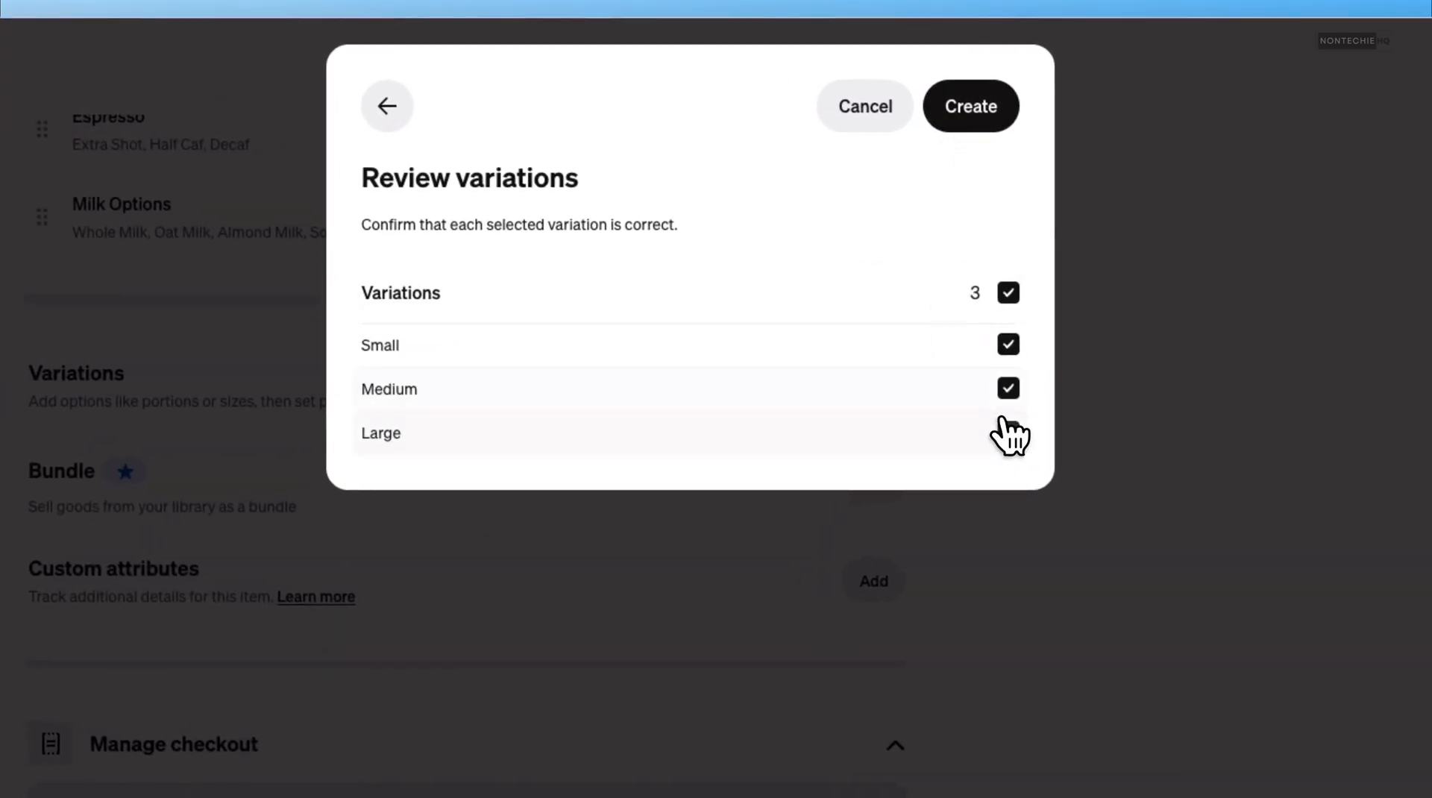
{"action": "left_click", "coordinate": [1006, 429]}
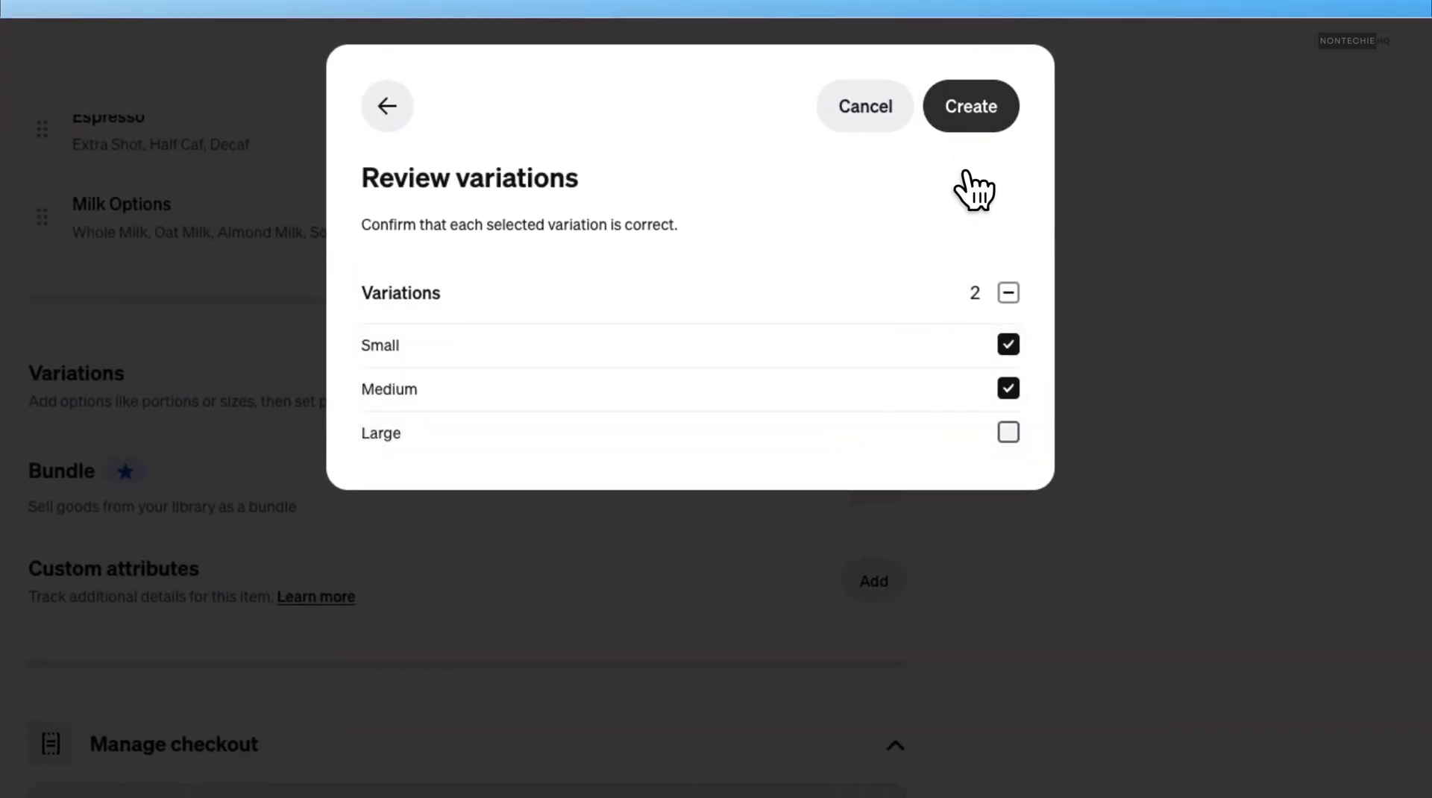
{"action": "left_click", "coordinate": [983, 119]}
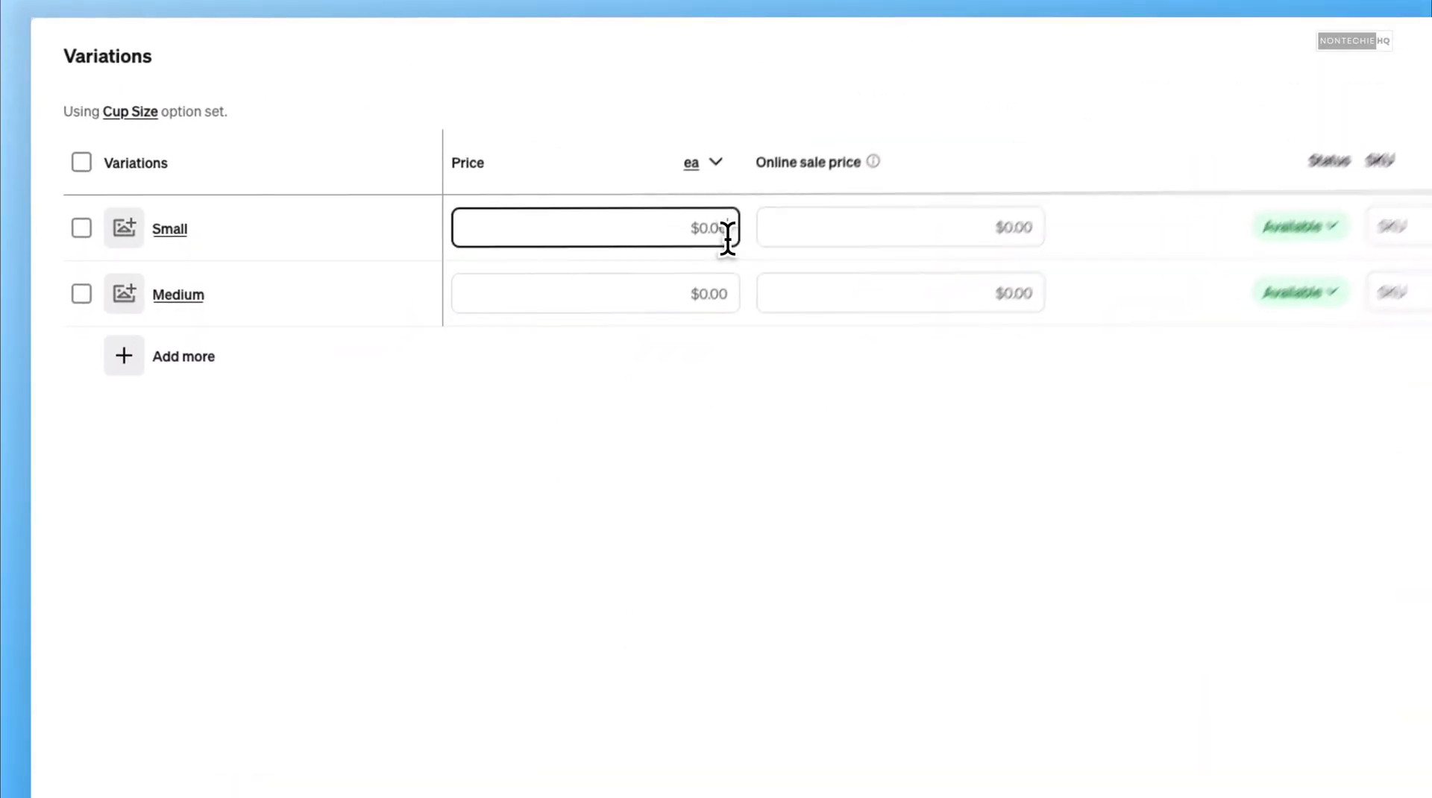
{"action": "left_click", "coordinate": [884, 261]}
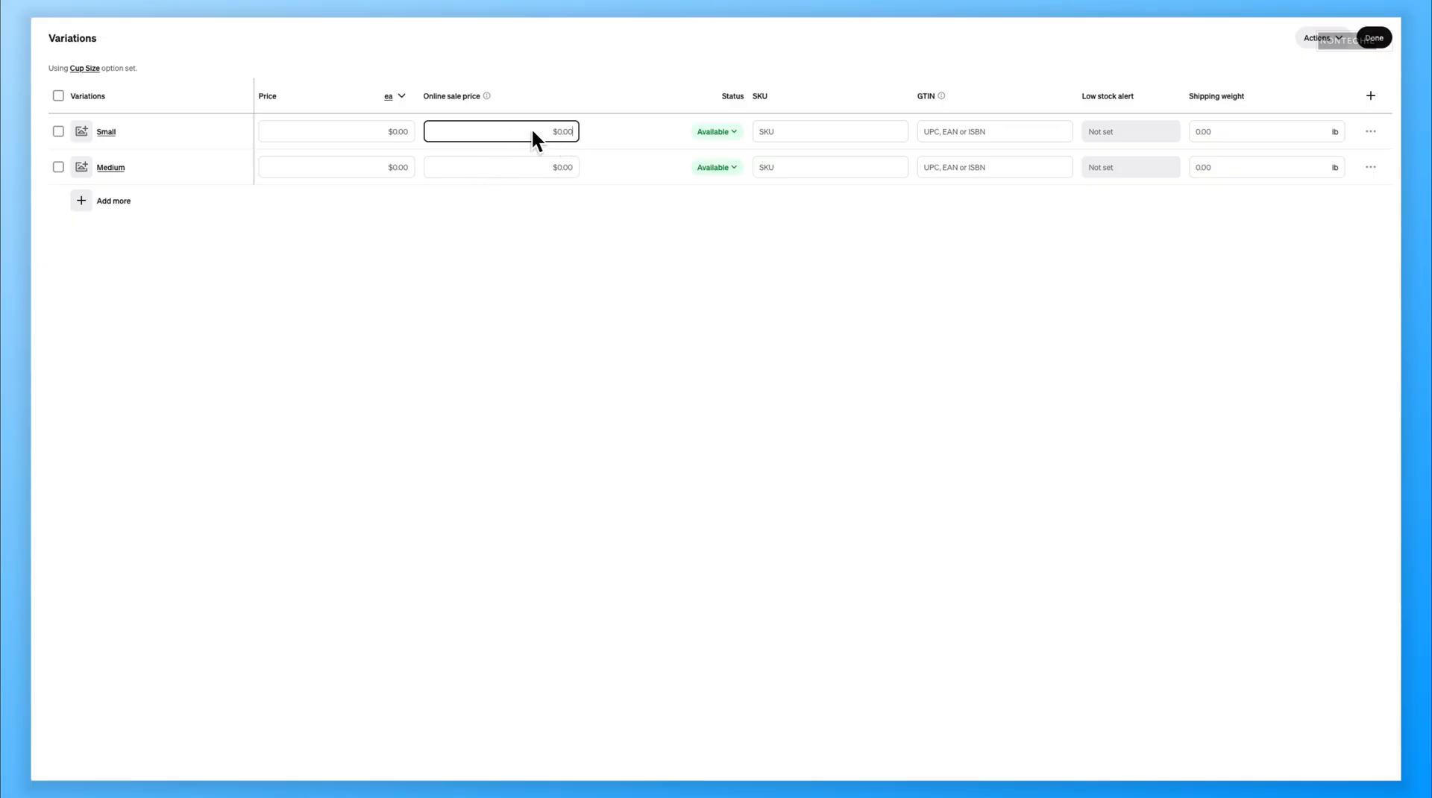
{"action": "mouse_move", "coordinate": [486, 100]}
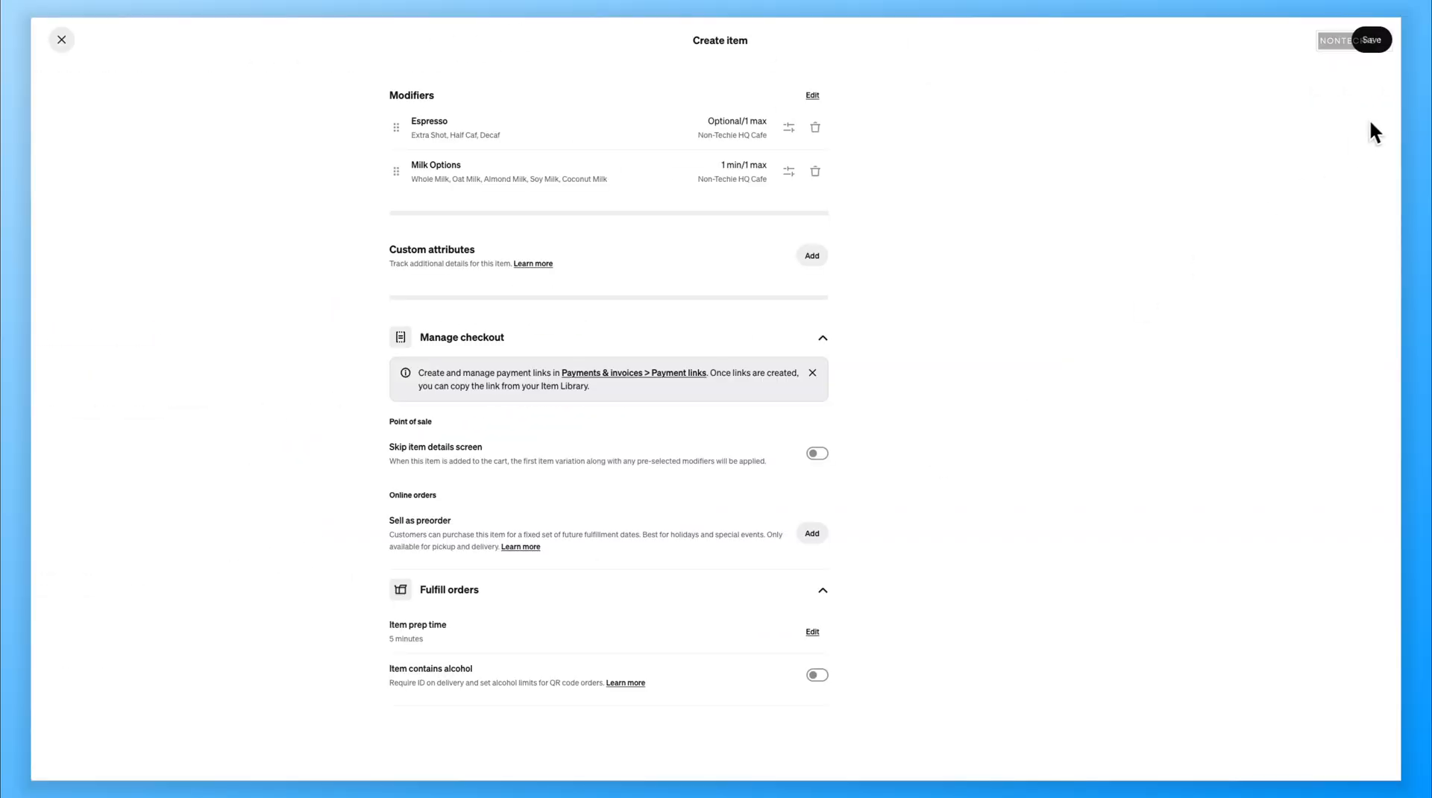
Step: Review the Generated Template Menu's subcategories when prompted to fix issues, and save and close the item without assigning a menu
{"action": "left_click", "coordinate": [1372, 39]}
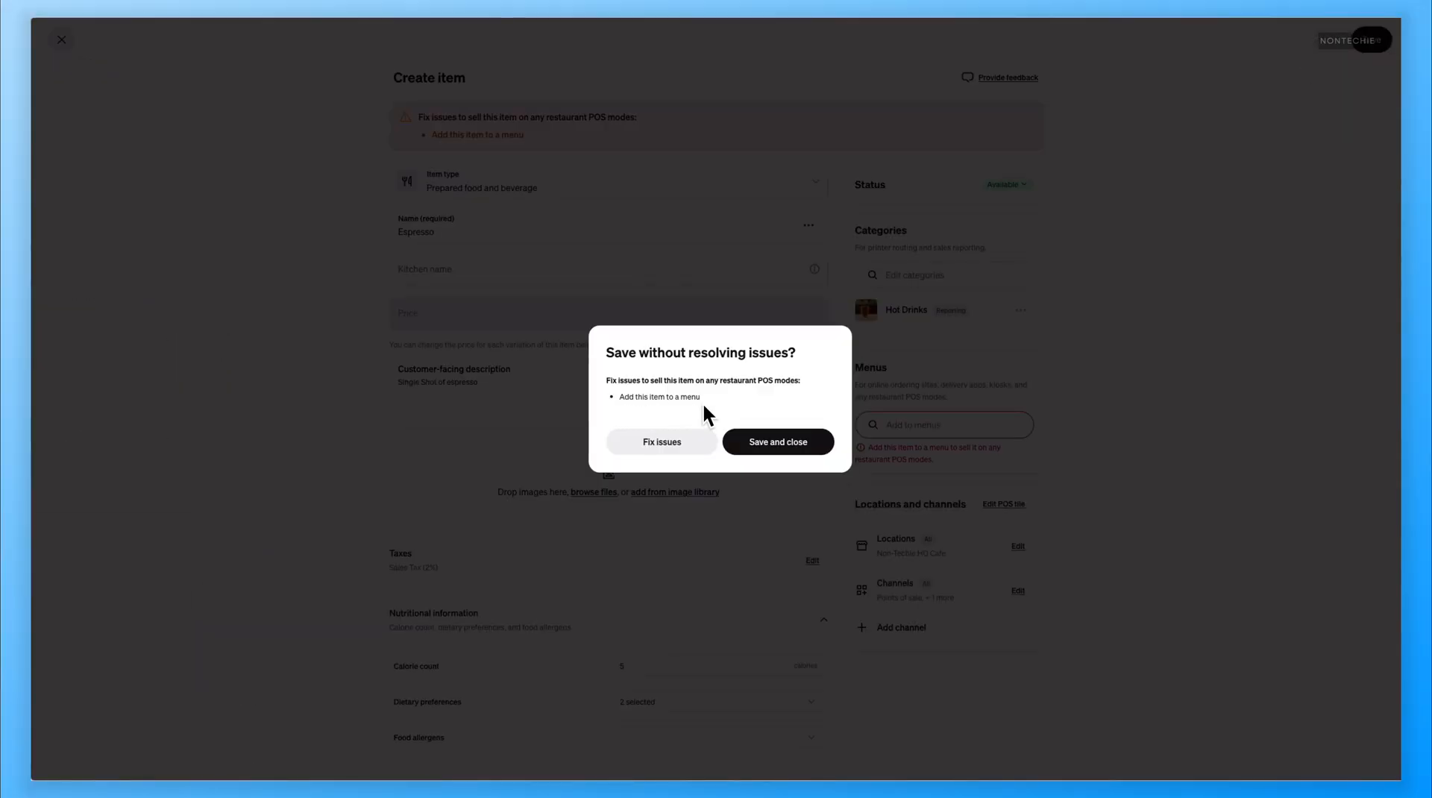
{"action": "left_click", "coordinate": [686, 397]}
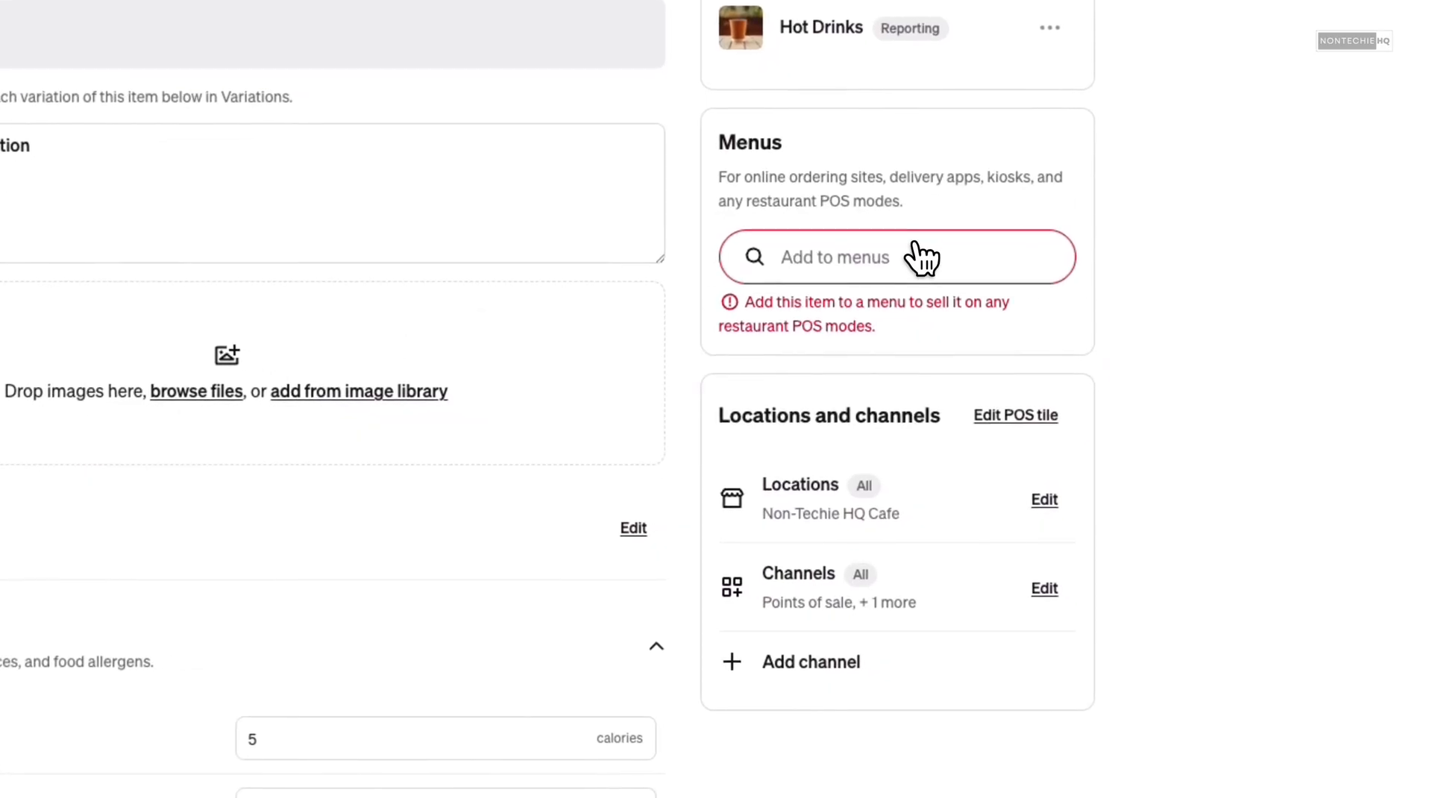
{"action": "left_click", "coordinate": [922, 258]}
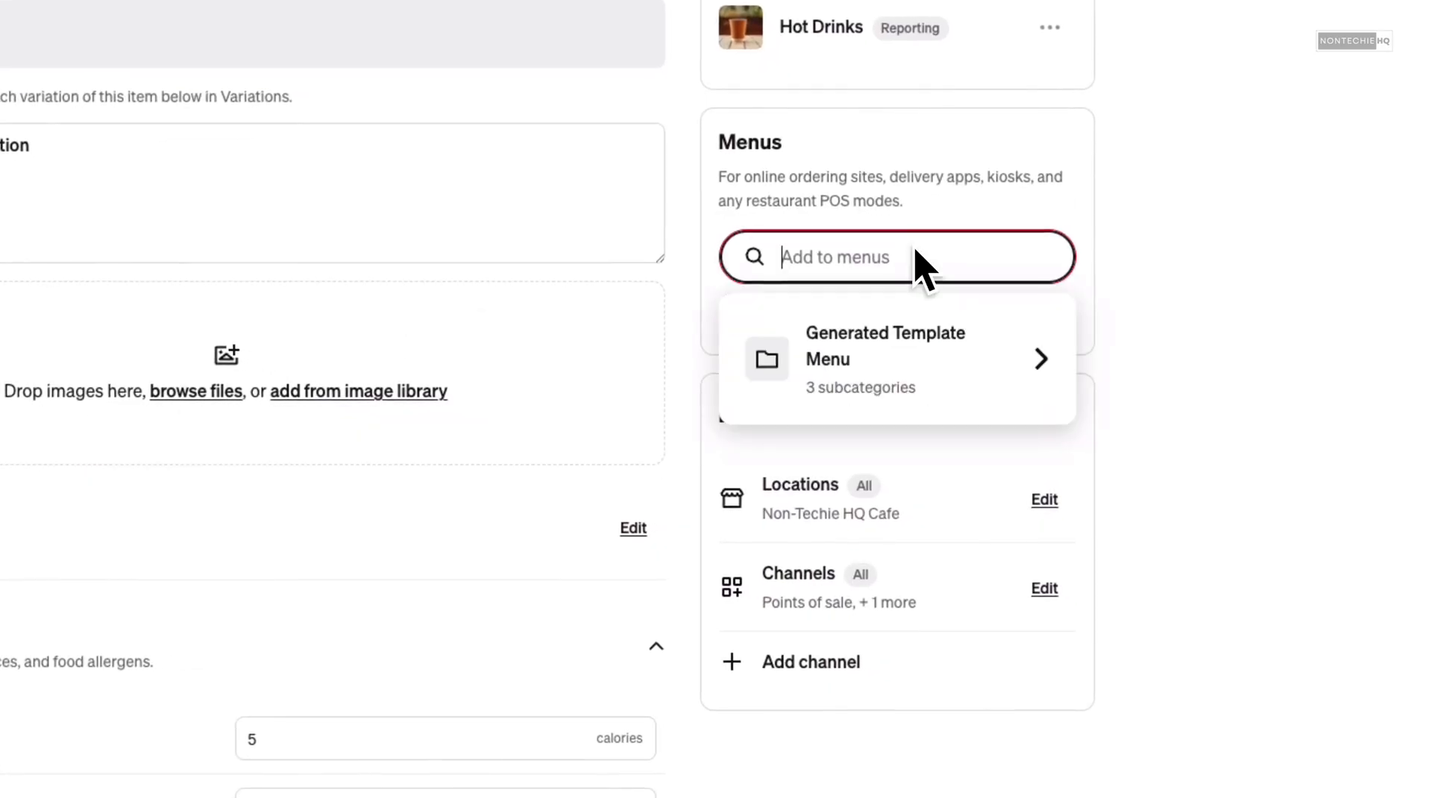
{"action": "left_click", "coordinate": [1041, 361]}
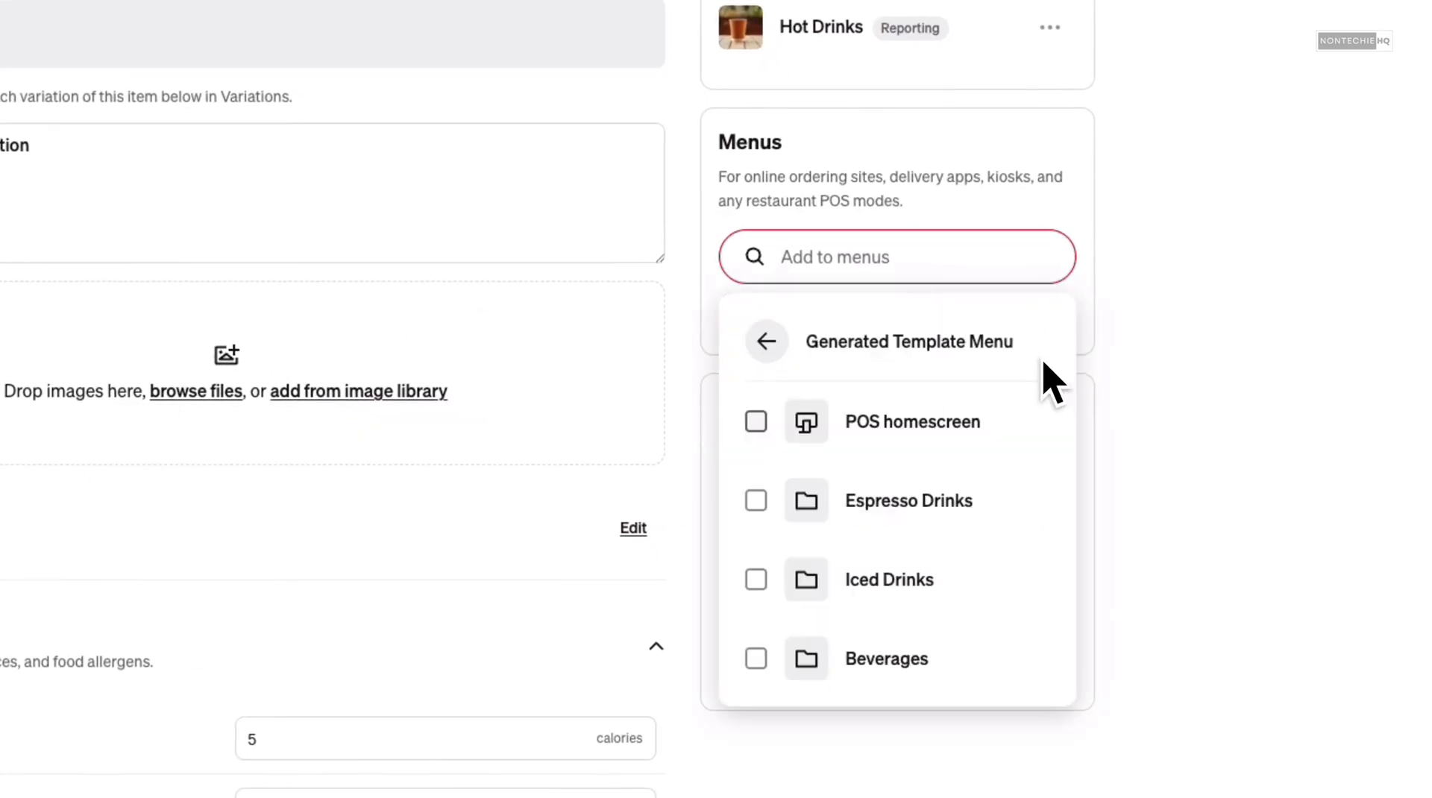
{"action": "left_click", "coordinate": [768, 341]}
{"action": "left_click", "coordinate": [773, 221]}
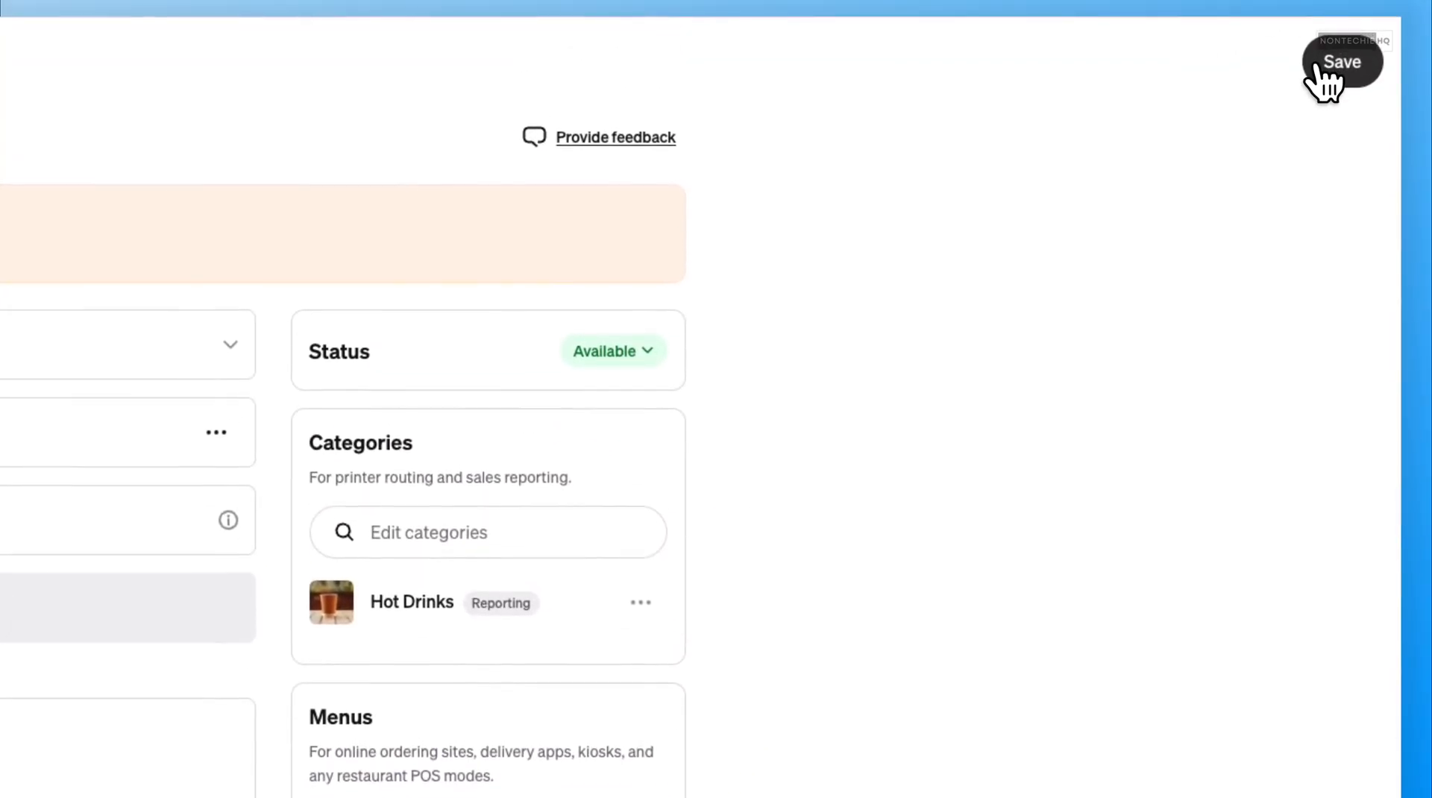
{"action": "left_click", "coordinate": [1331, 75]}
{"action": "left_click", "coordinate": [585, 578]}
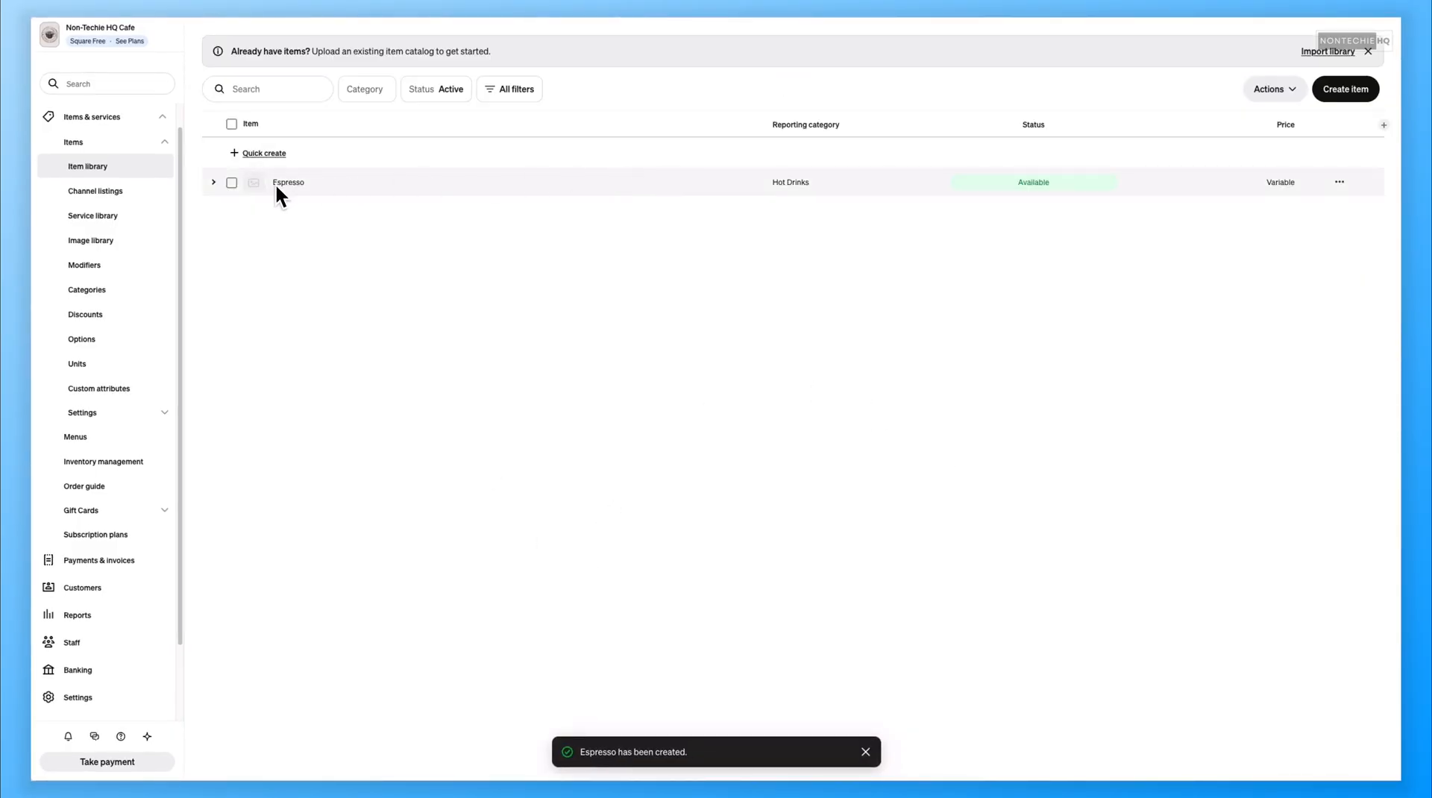
Step: Expand the Espresso item in the item library and open it to review its variations and modifiers
{"action": "left_click", "coordinate": [213, 182]}
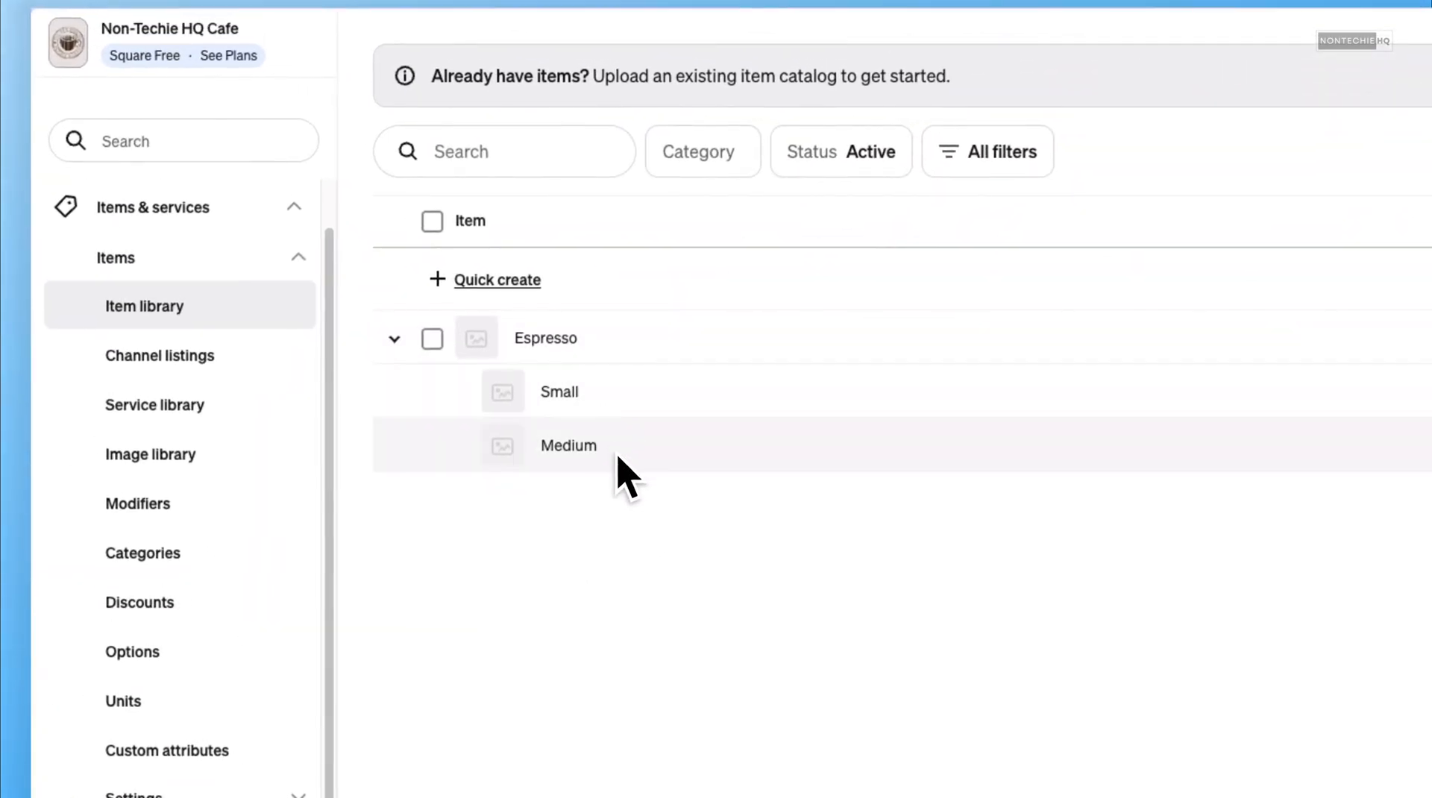
{"action": "left_click", "coordinate": [538, 339]}
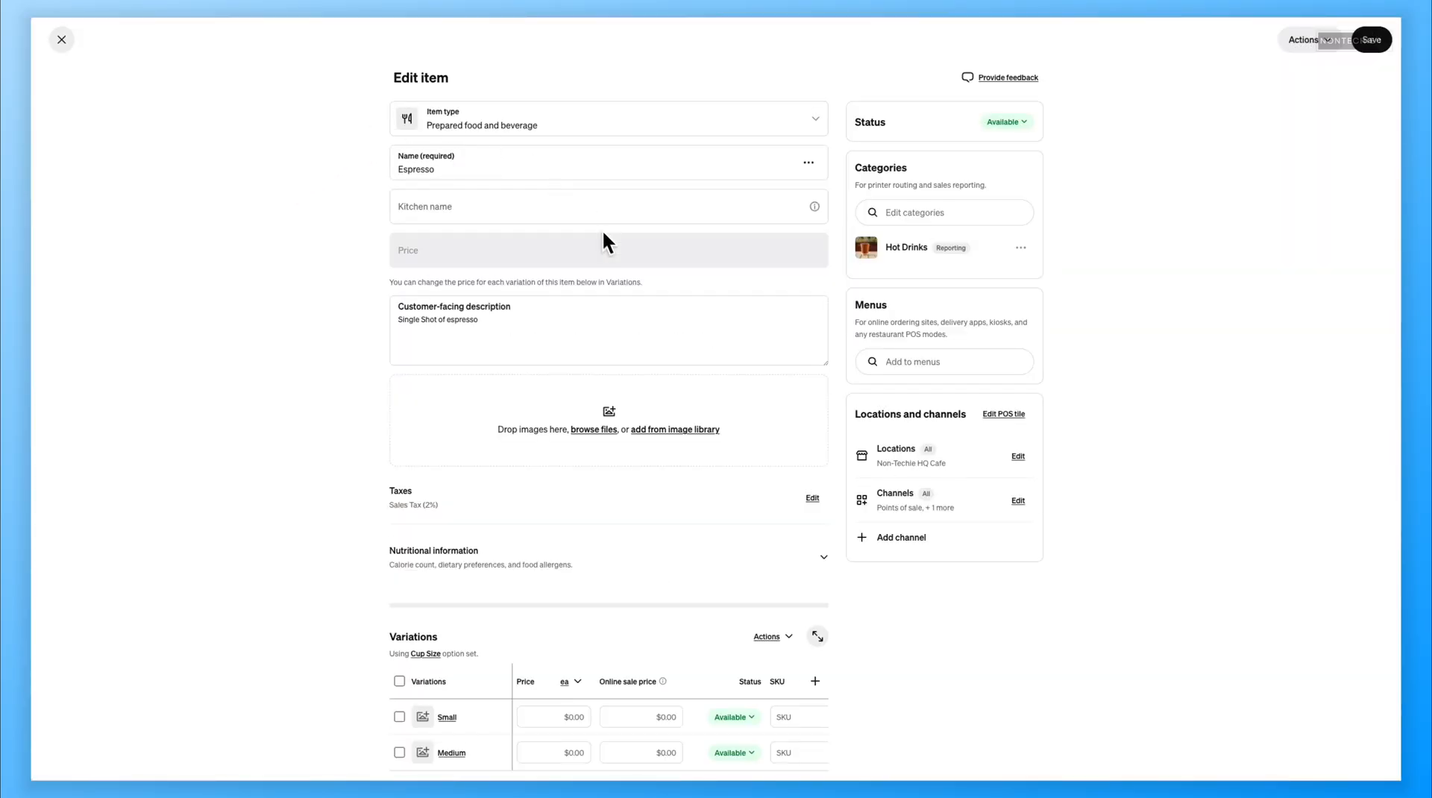
{"action": "scroll", "coordinate": [700, 414], "scroll_direction": "down", "scroll_amount": 8}
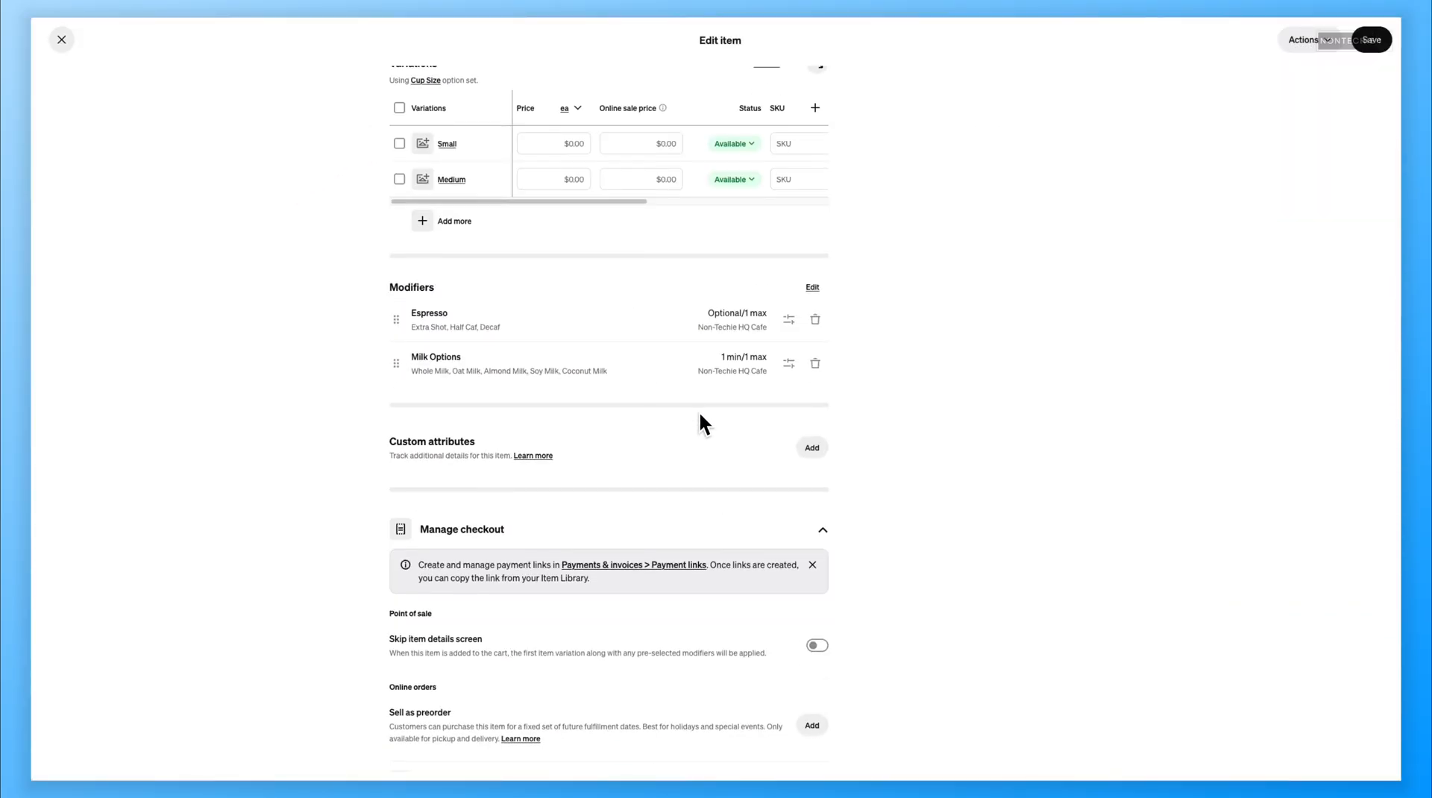
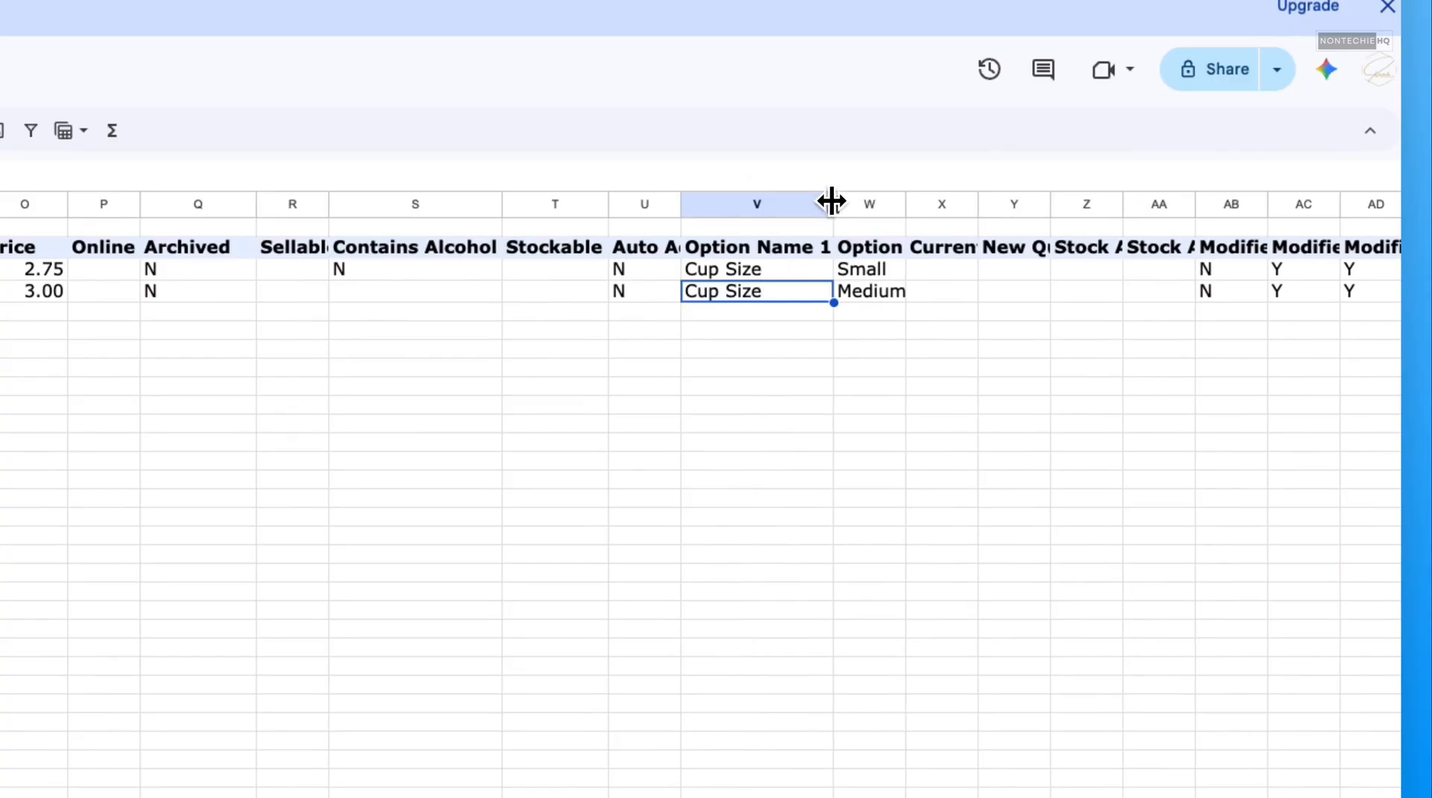
Step: In the item catalog spreadsheet, widen the Option Name 1 and Option Value 1 columns to fit their headers
{"action": "double_click", "coordinate": [950, 195]}
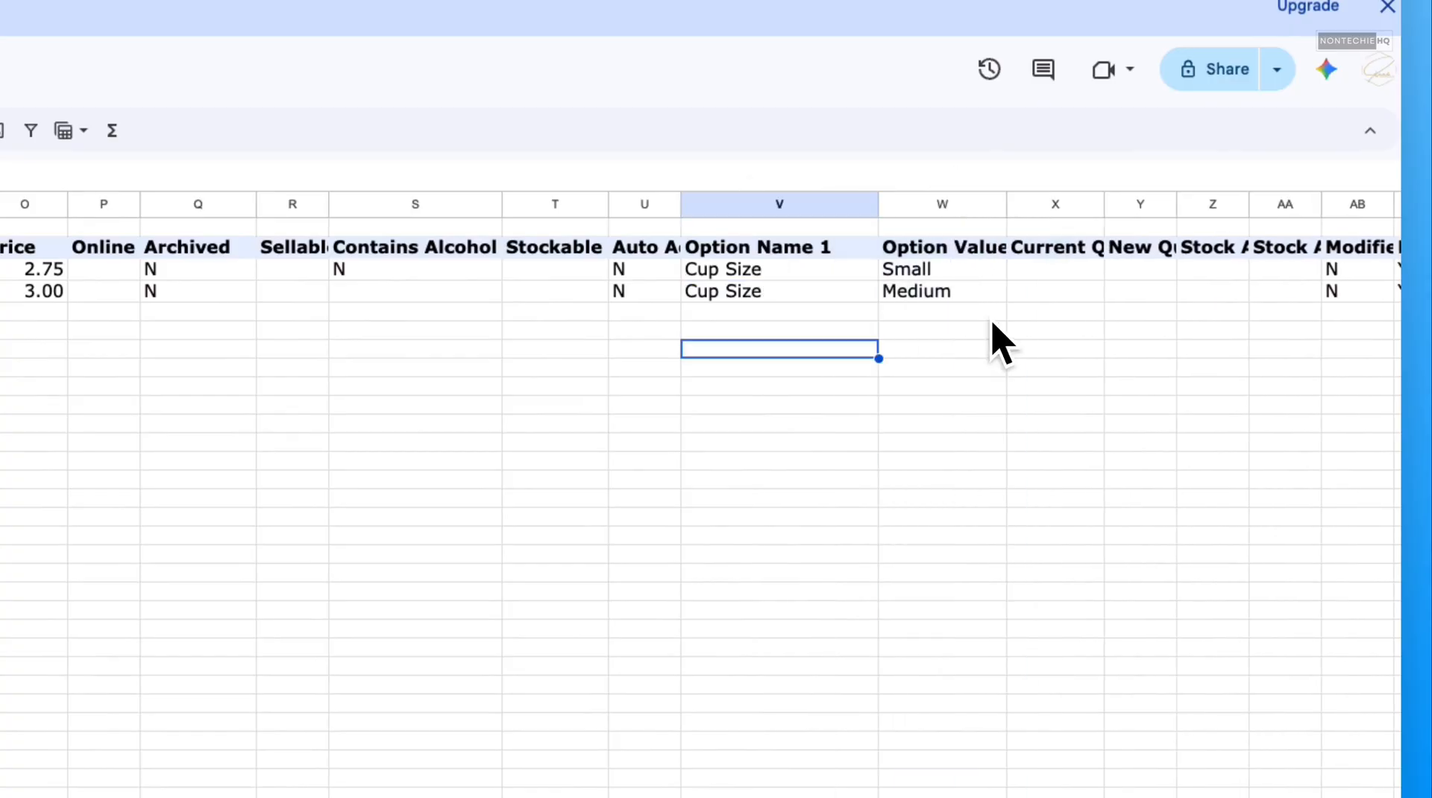
{"action": "left_click_drag", "start_coordinate": [1005, 206], "coordinate": [1057, 209]}
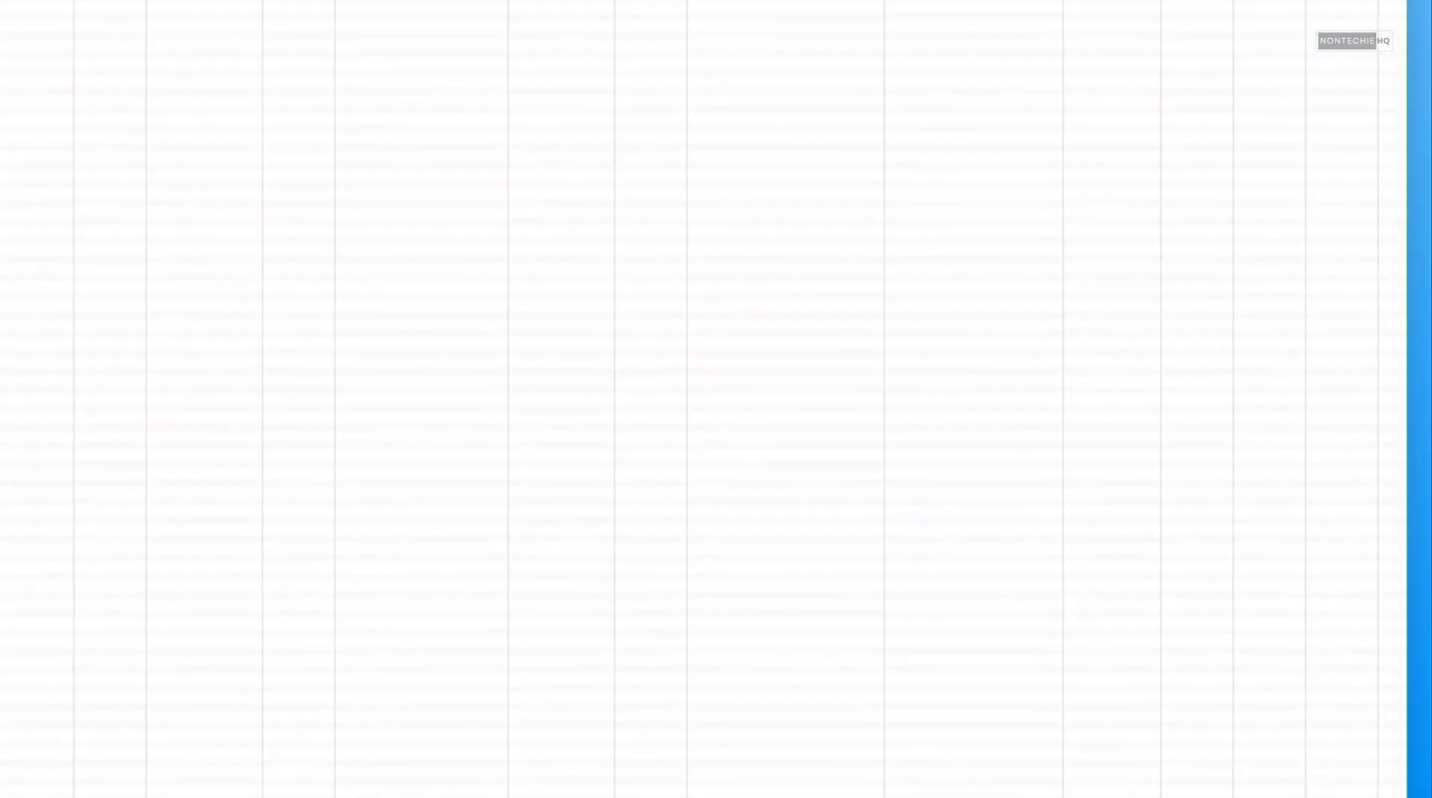
{"action": "left_click_drag", "start_coordinate": [679, 738], "coordinate": [956, 768]}
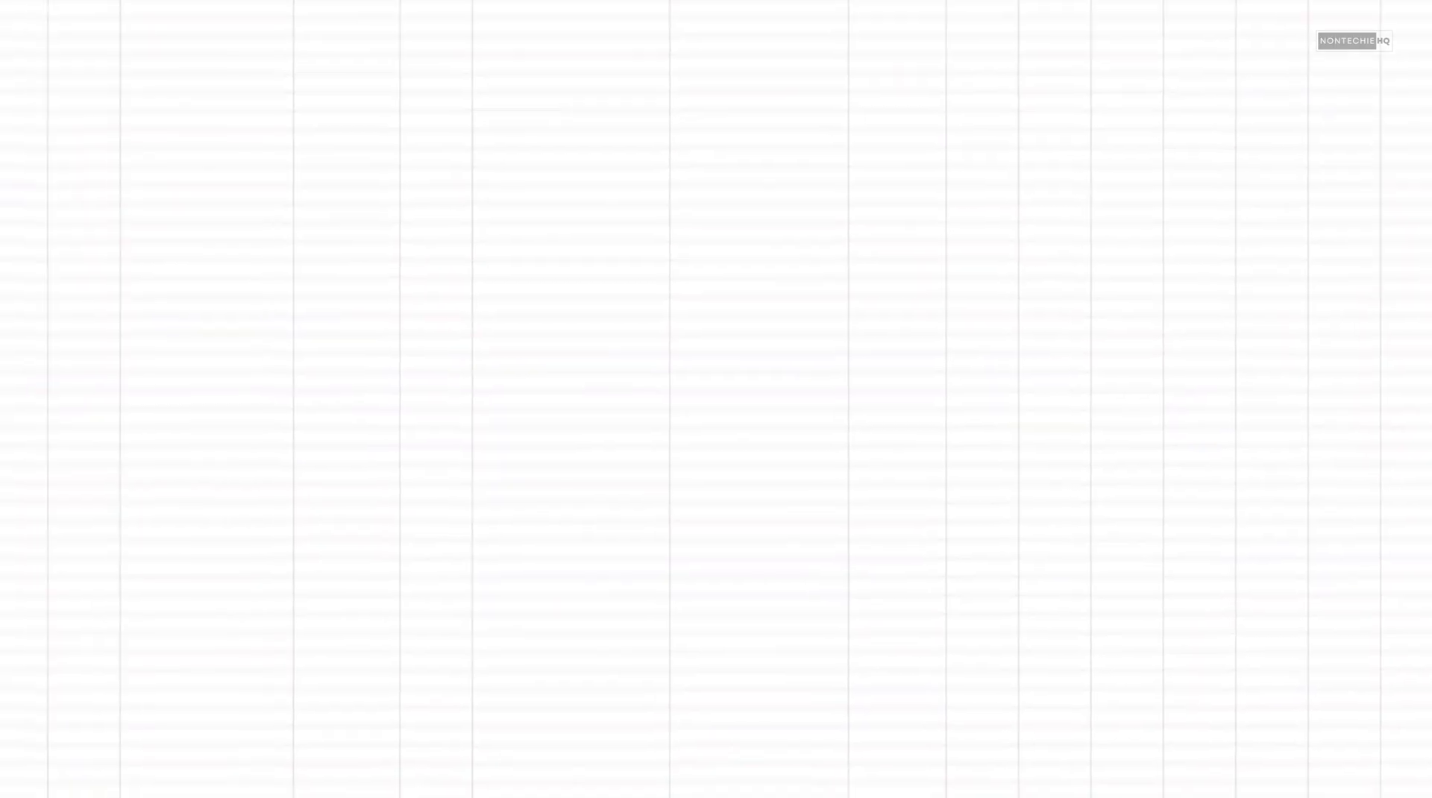
{"action": "left_click", "coordinate": [535, 328]}
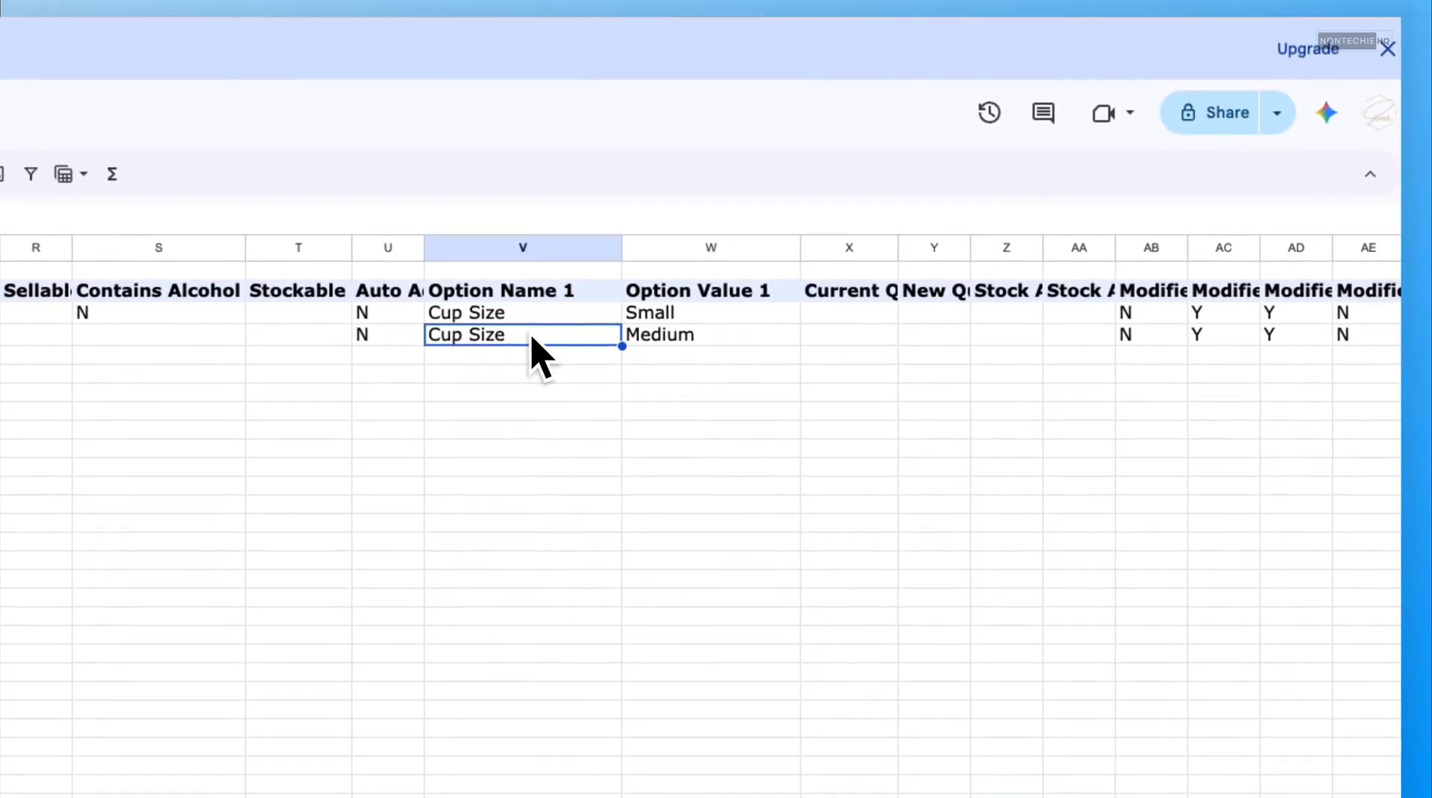
Step: Widen the first Modifier Set column, AB, to reveal more of its header
{"action": "left_click", "coordinate": [1152, 313]}
{"action": "left_click_drag", "start_coordinate": [1187, 247], "coordinate": [1297, 243]}
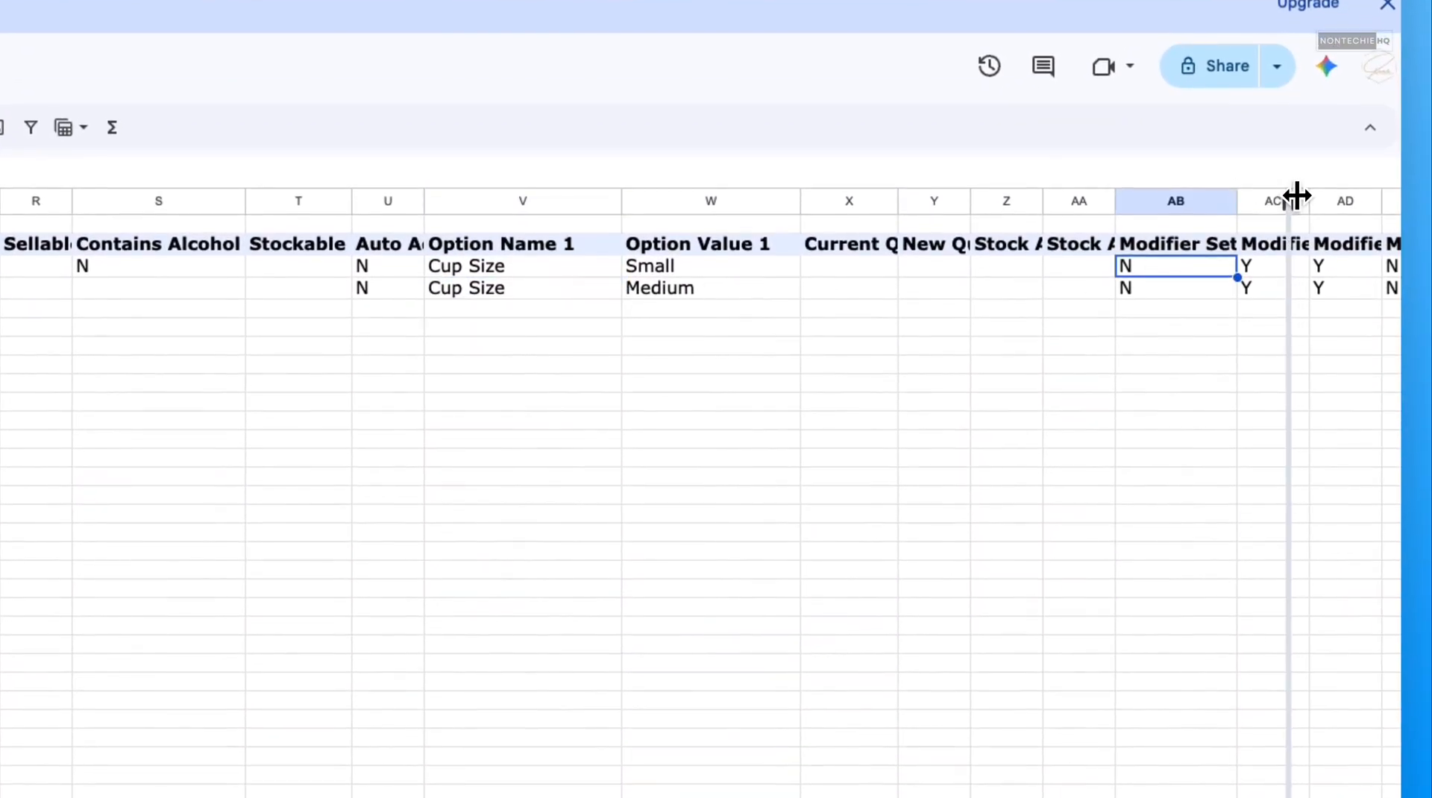
{"action": "scroll", "coordinate": [1102, 626], "scroll_direction": "right", "scroll_amount": 2}
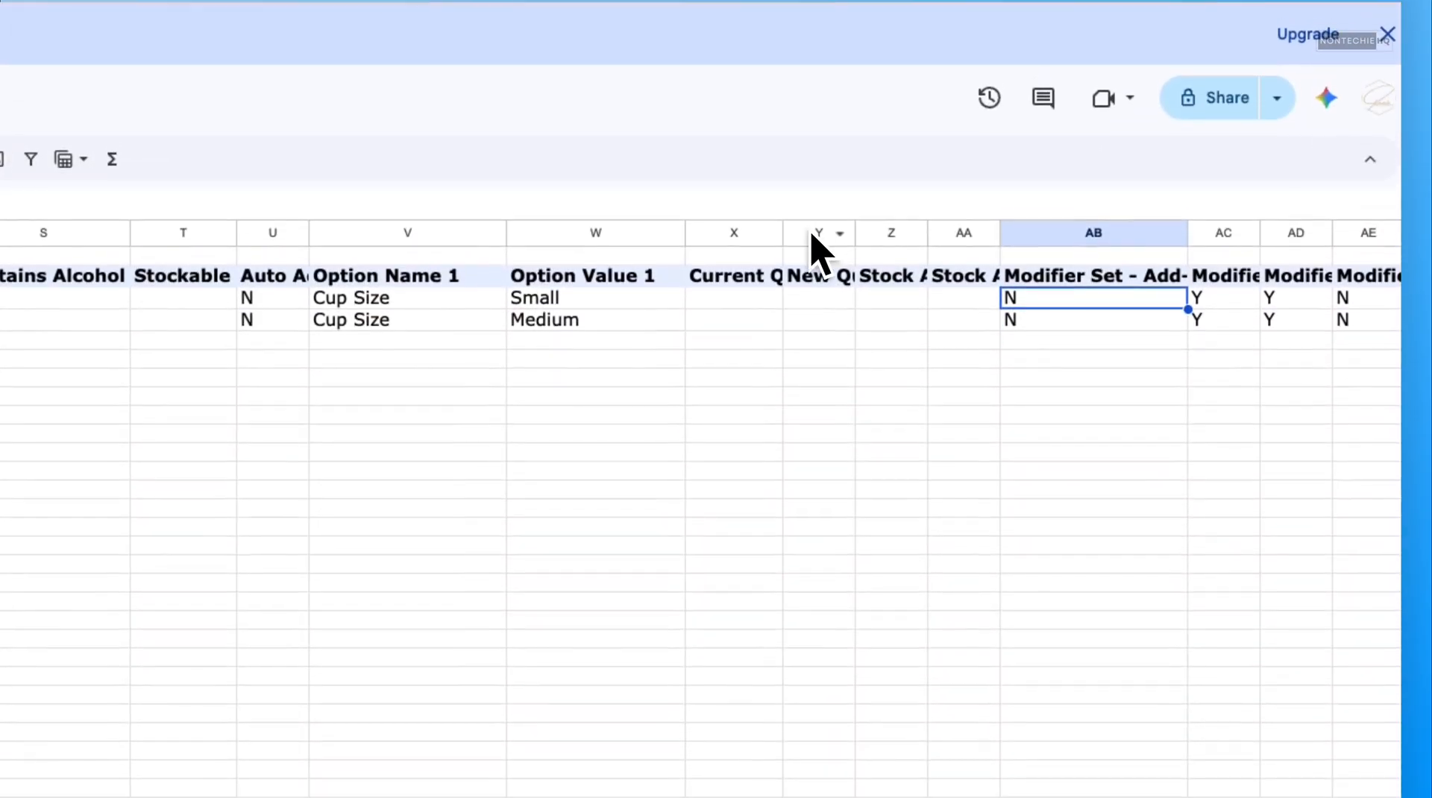
Step: Narrow the empty quantity and stock columns X, Y and Z
{"action": "left_click_drag", "start_coordinate": [783, 201], "coordinate": [726, 201]}
{"action": "left_click_drag", "start_coordinate": [855, 201], "coordinate": [811, 201]}
{"action": "left_click_drag", "start_coordinate": [902, 246], "coordinate": [877, 247]}
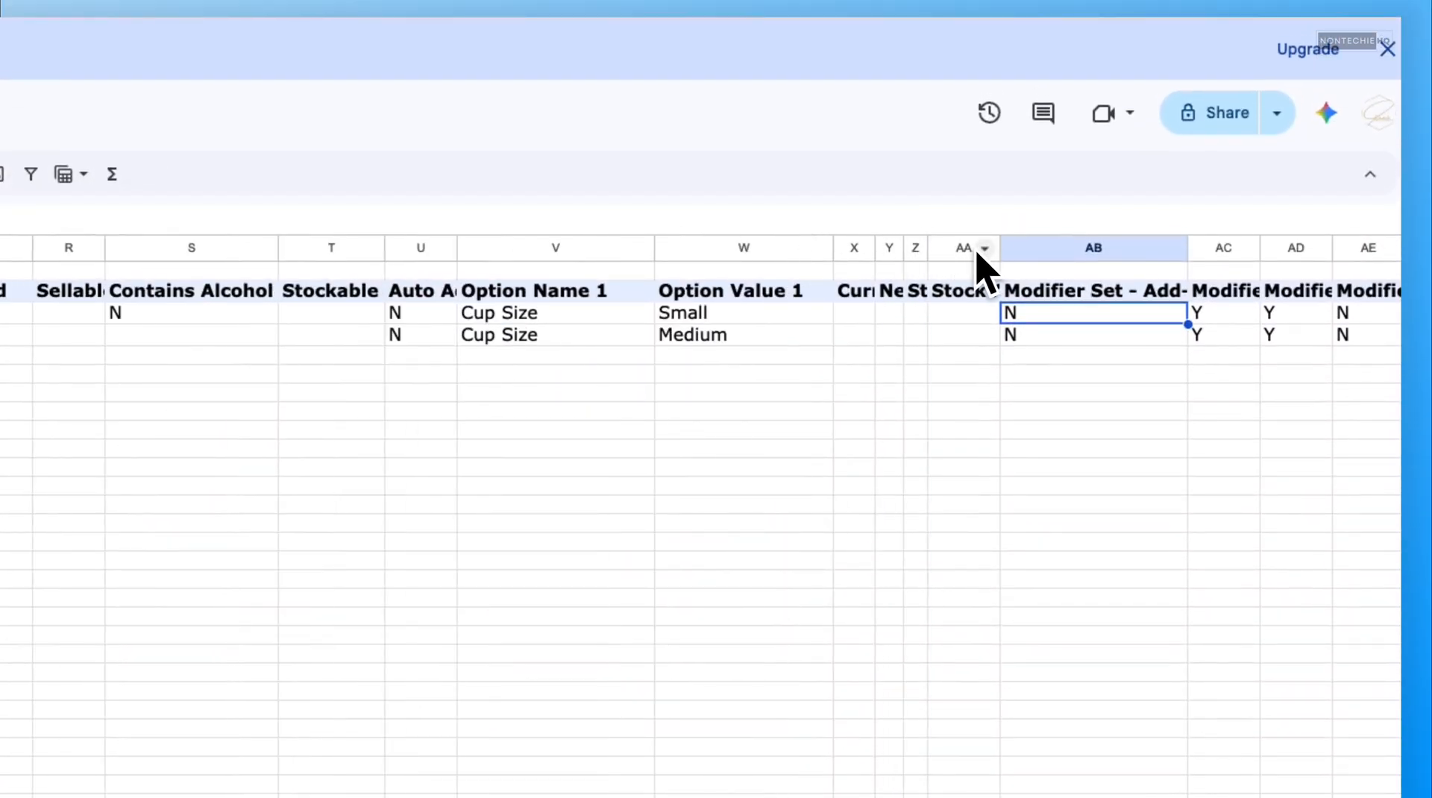
Step: Narrow the Stock Alert Count column AA and widen column AC to show its full Modifier Set - Espresso header
{"action": "left_click_drag", "start_coordinate": [1001, 247], "coordinate": [957, 248]}
{"action": "left_click_drag", "start_coordinate": [1261, 245], "coordinate": [1346, 239]}
{"action": "double_click", "coordinate": [1345, 240]}
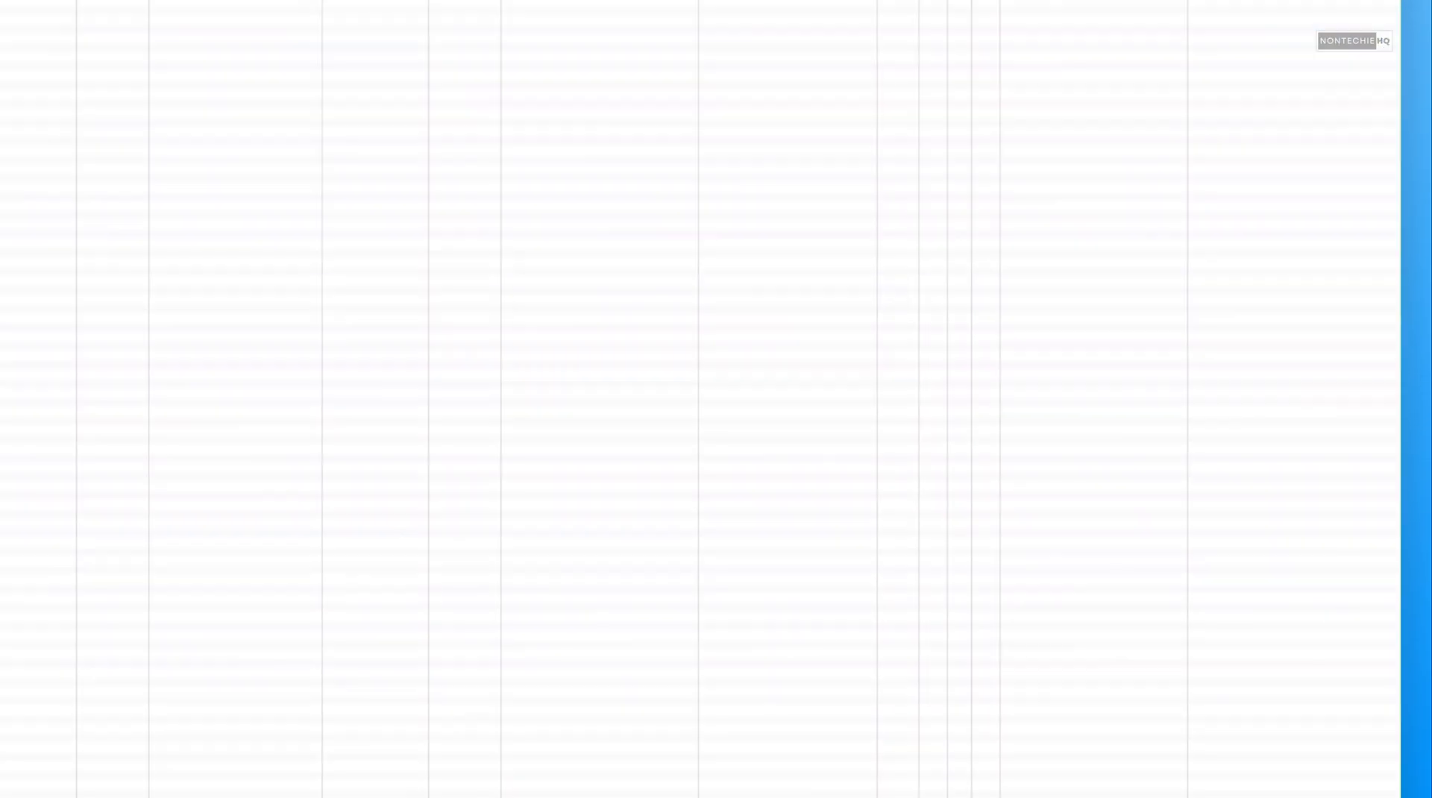
{"action": "left_click_drag", "start_coordinate": [925, 737], "coordinate": [1077, 752]}
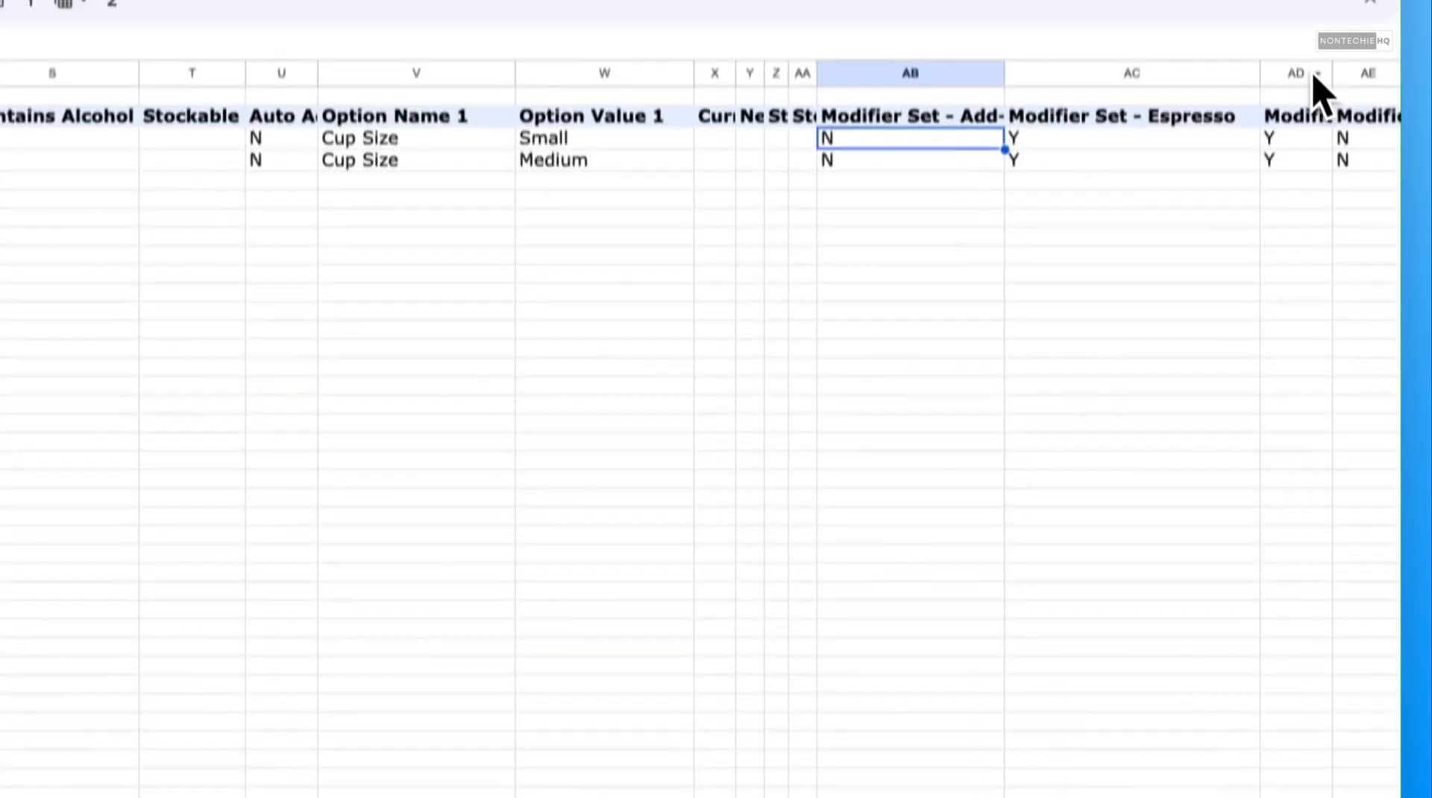
Step: Widen column AD until its Modifier Set - Milk Options header shows in full
{"action": "left_click_drag", "start_coordinate": [1333, 203], "coordinate": [1352, 205]}
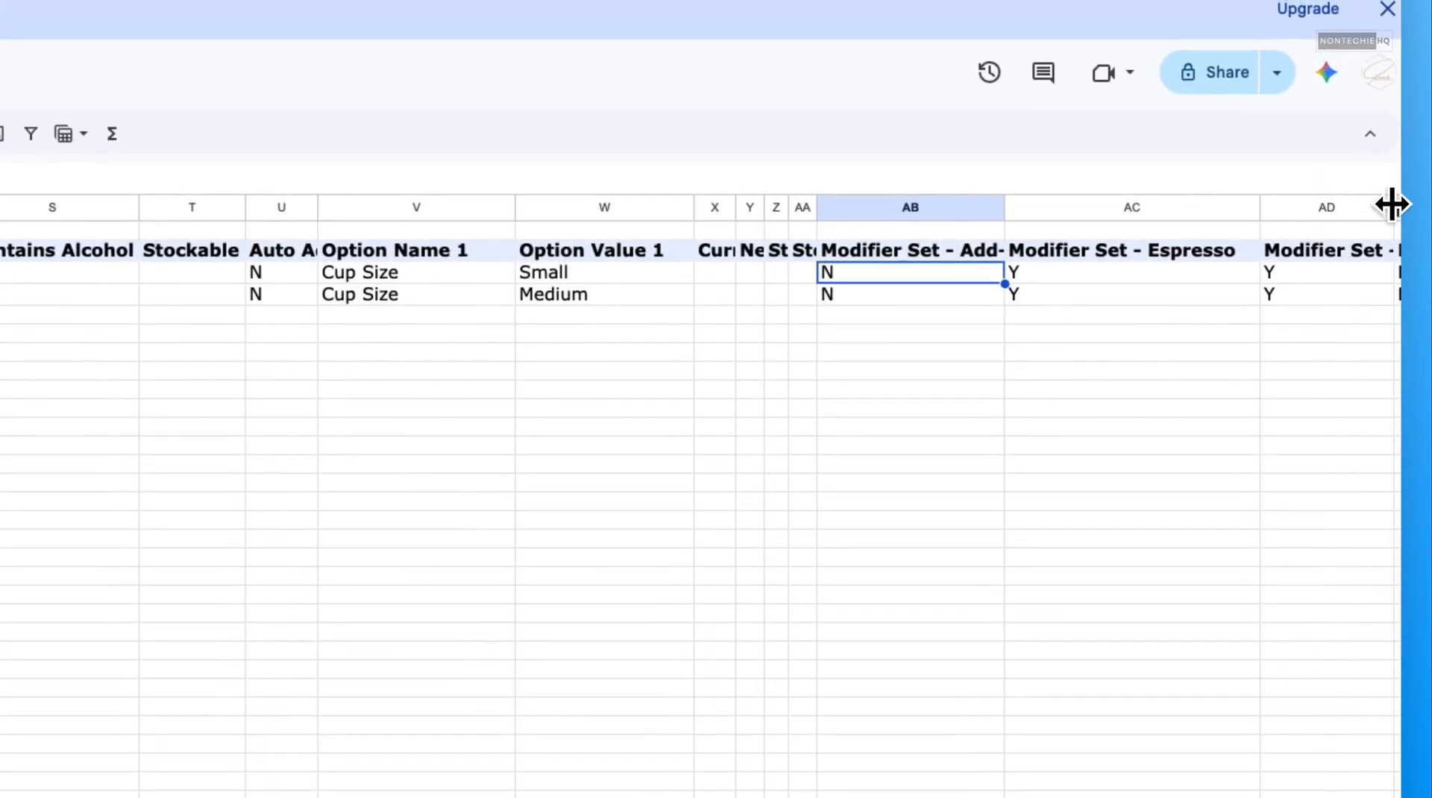
{"action": "left_click_drag", "start_coordinate": [977, 754], "coordinate": [1019, 760]}
{"action": "left_click_drag", "start_coordinate": [1332, 97], "coordinate": [1431, 97]}
{"action": "left_click_drag", "start_coordinate": [1007, 760], "coordinate": [1067, 761]}
{"action": "left_click_drag", "start_coordinate": [1335, 196], "coordinate": [1429, 212]}
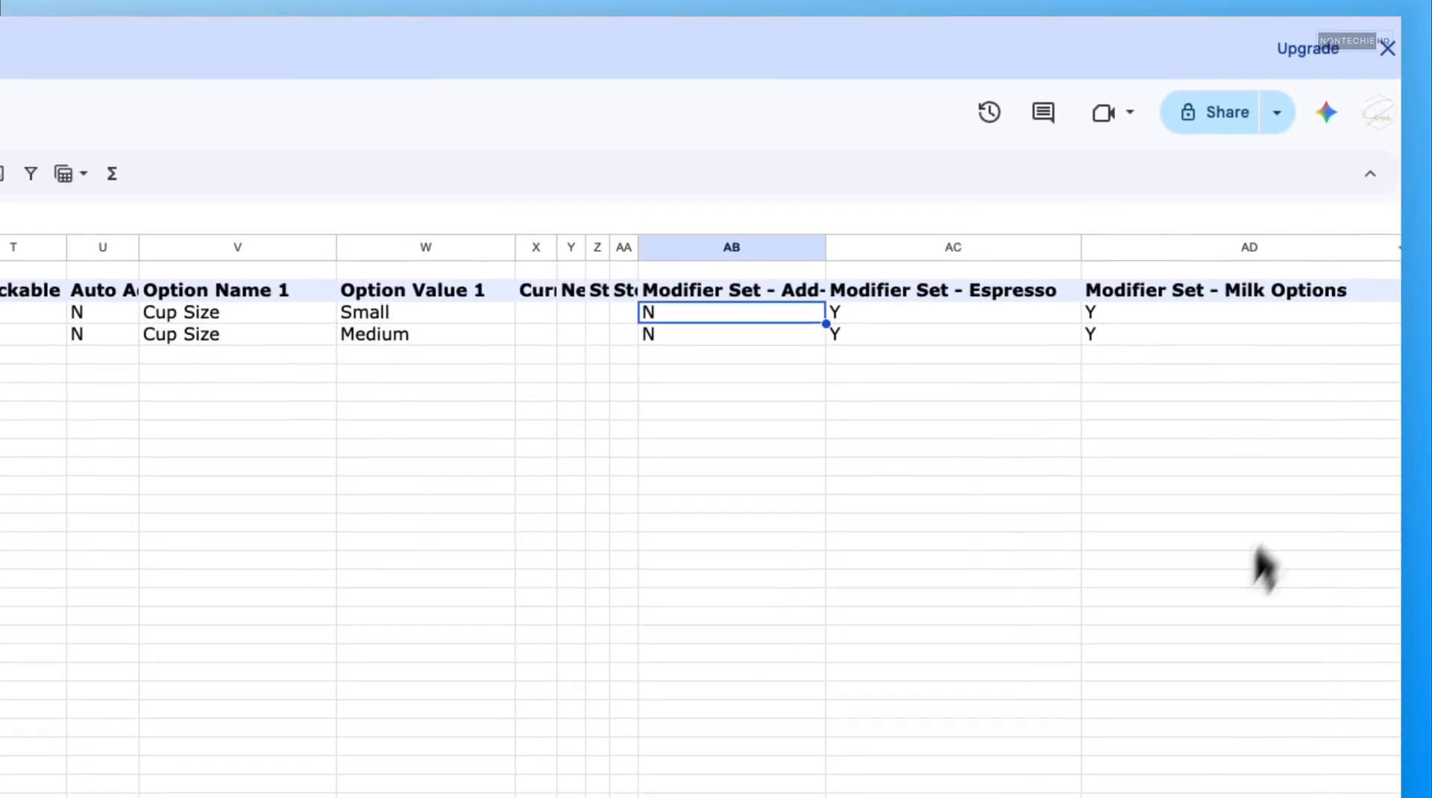
{"action": "left_click_drag", "start_coordinate": [687, 754], "coordinate": [1071, 758]}
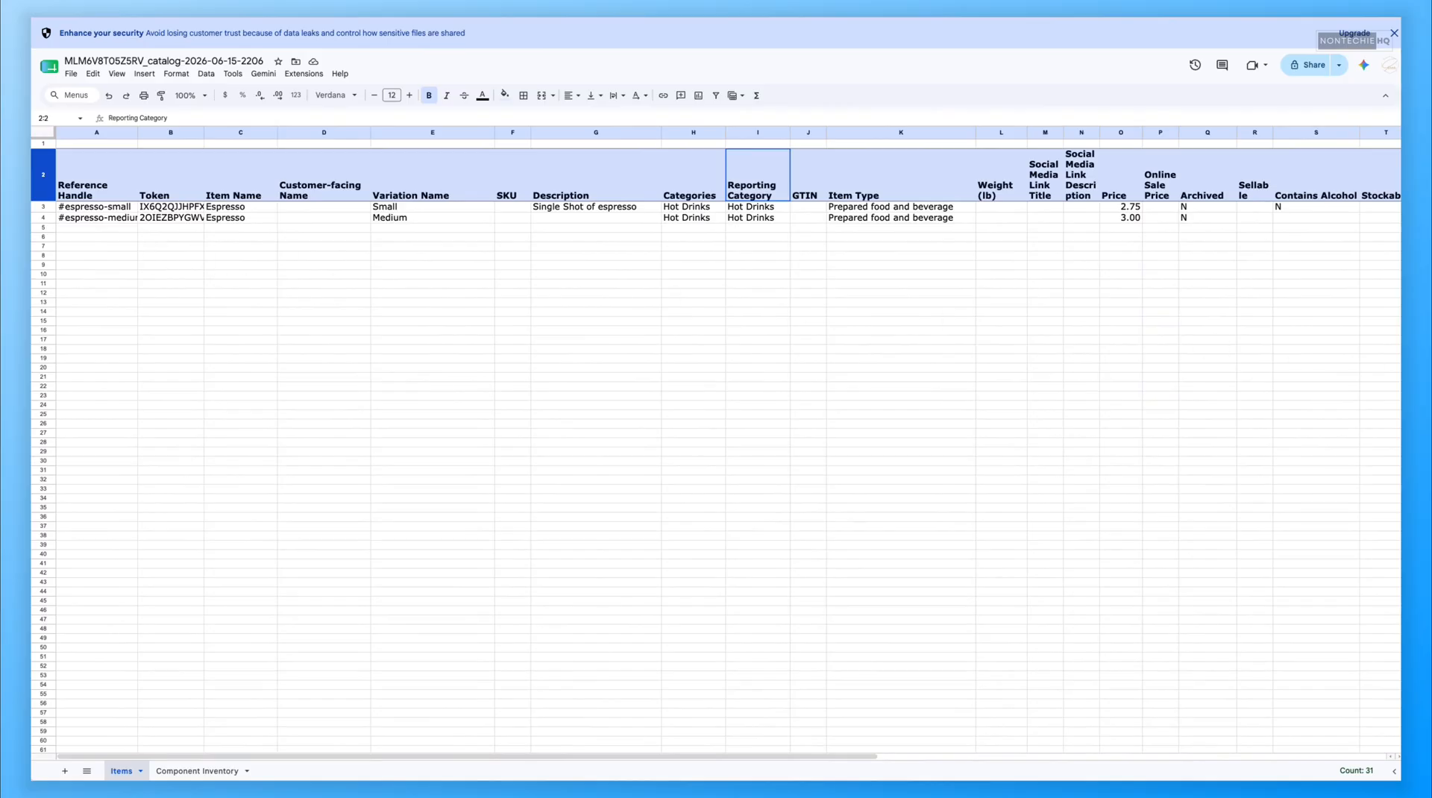
Step: Add item names below Espresso: Egg/Bacon Sandwich, Egg Bites, Three Cheese and Turkey, Egg Salad Sandwich, and Bagel in two rows
{"action": "left_click", "coordinate": [221, 228]}
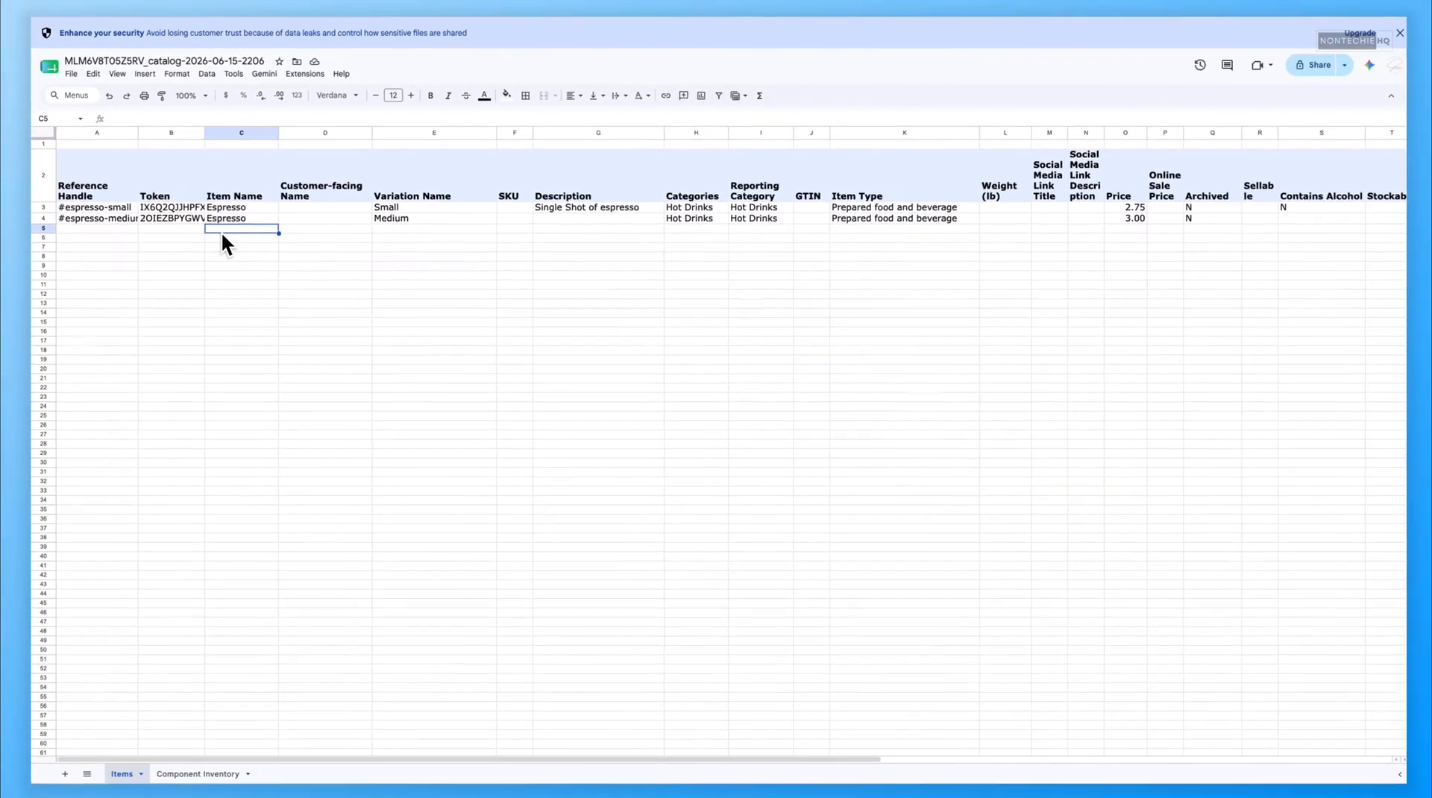
{"action": "type", "text": "Egg/Bacon Sandwich Egg Bites Three Cheese and Turkey Egg Salad Sandwich Bagel"}
{"action": "left_click", "coordinate": [371, 276]}
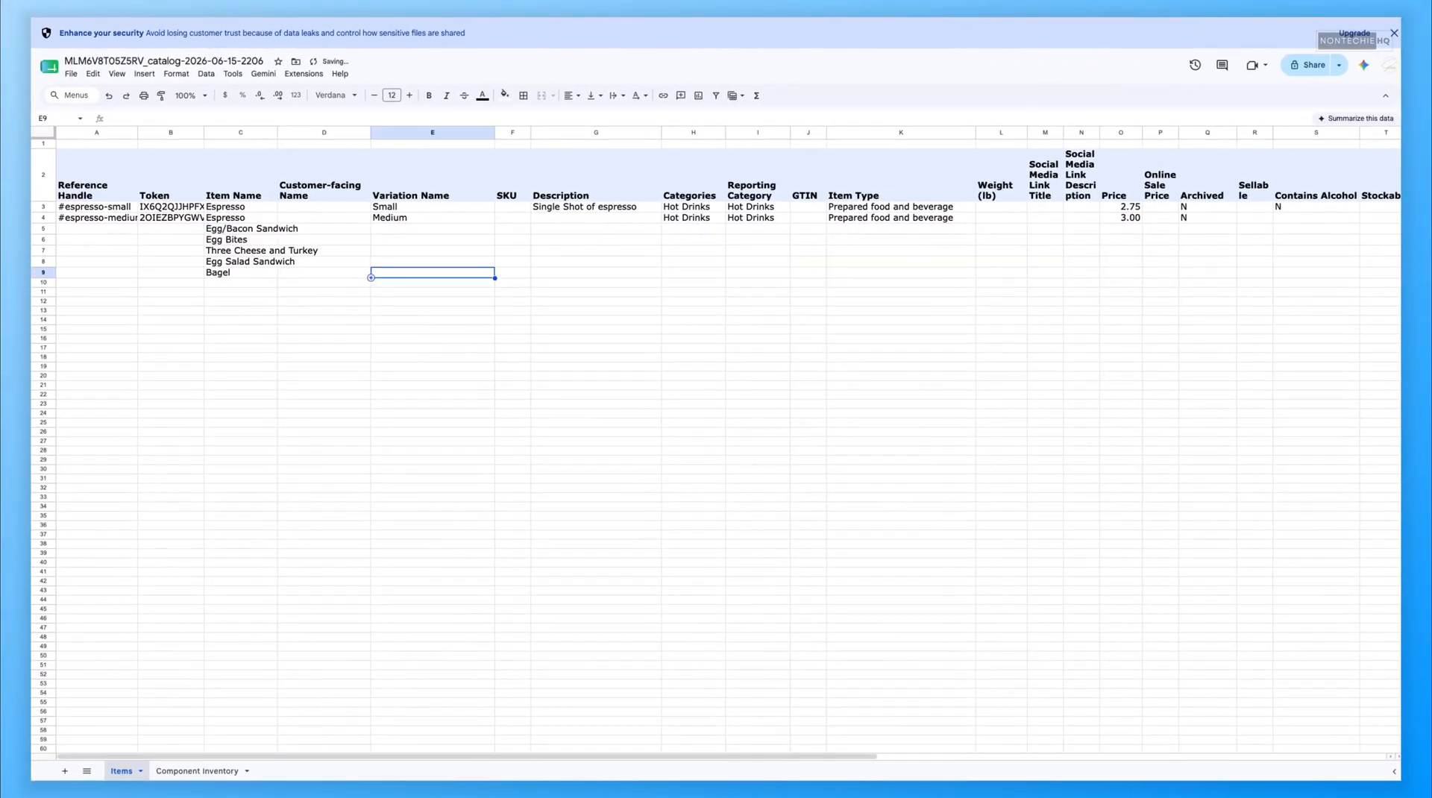
{"action": "left_click", "coordinate": [245, 283]}
{"action": "type", "text": "Bagel"}
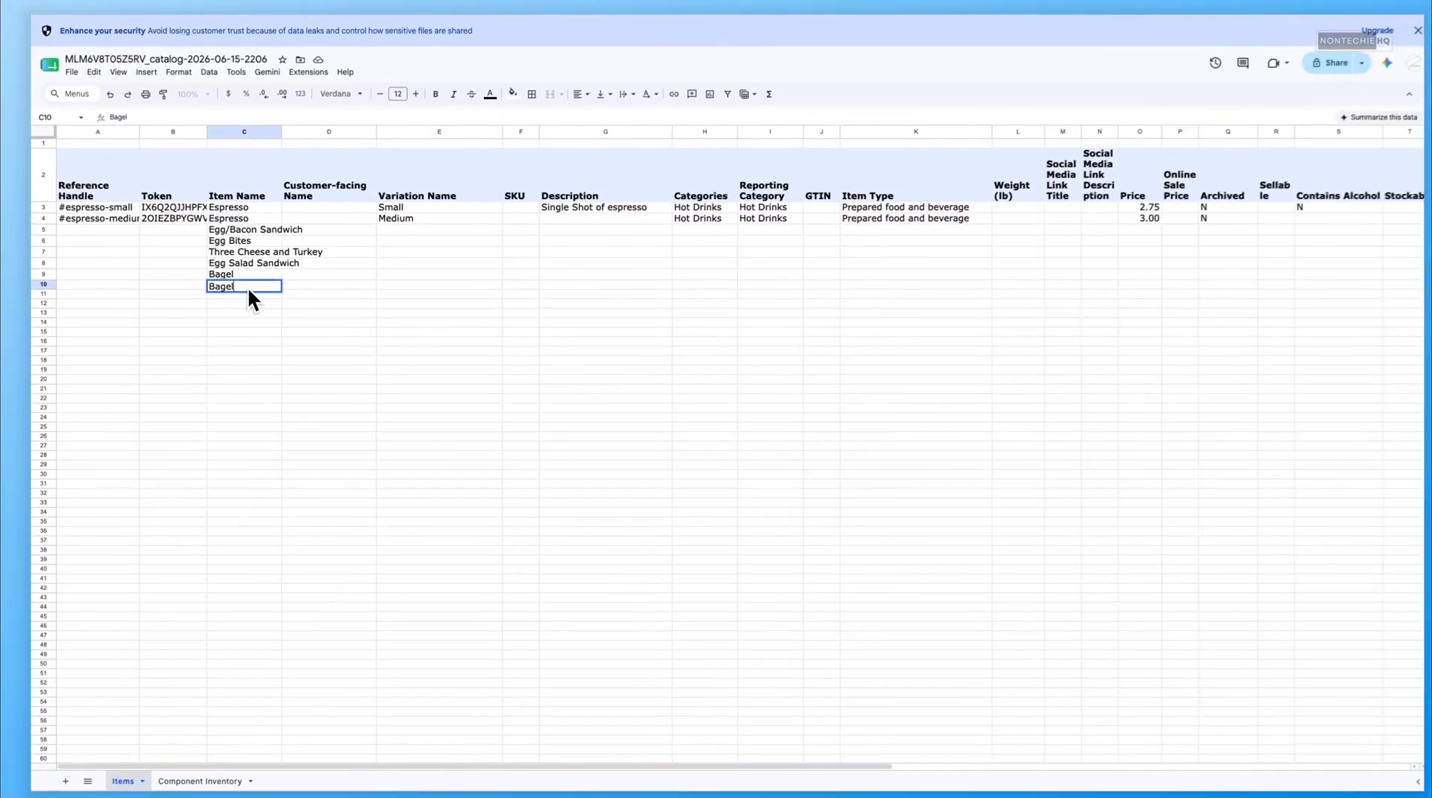
Step: Enter the variation names Plain and Blueberry for the two Bagel rows
{"action": "left_click", "coordinate": [426, 275]}
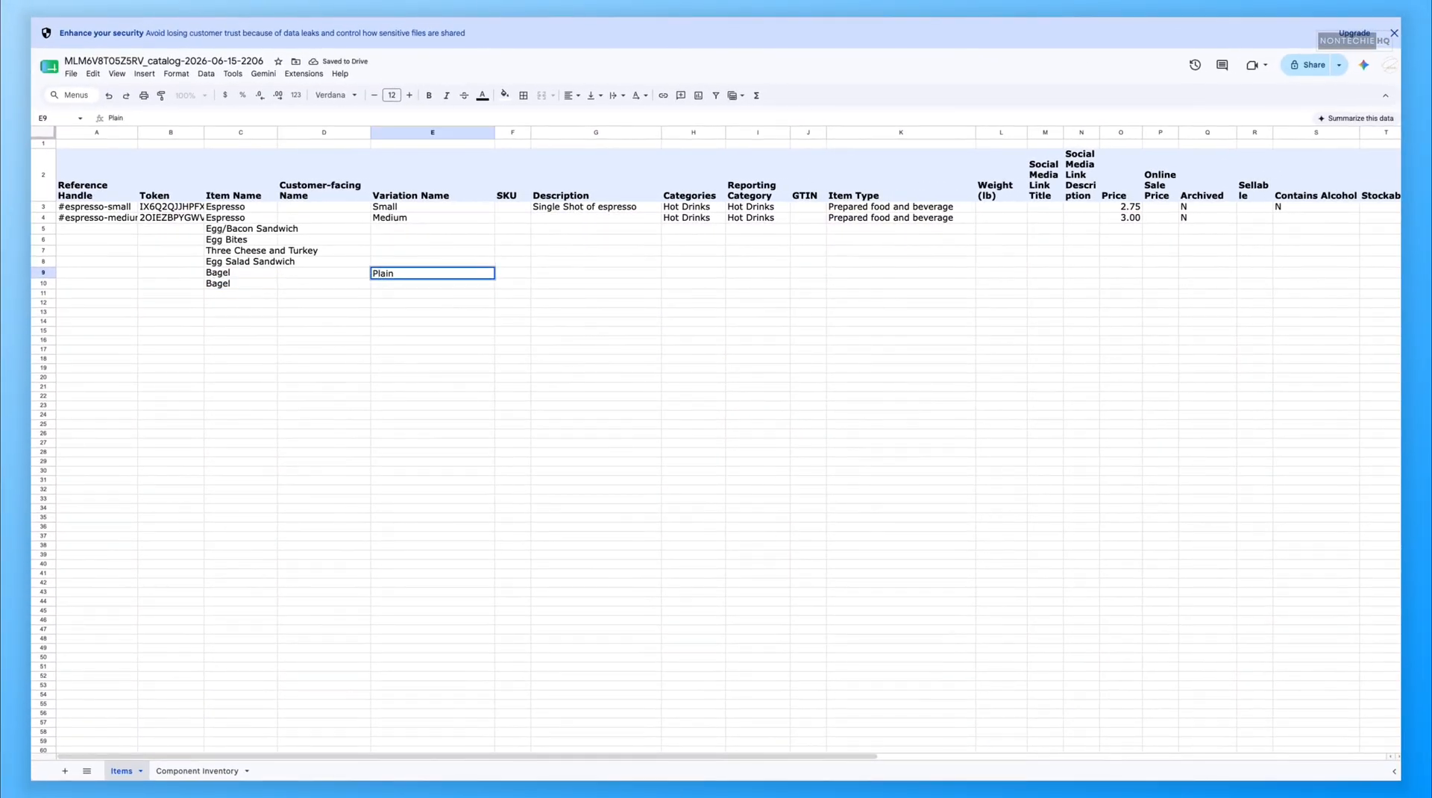
{"action": "key", "text": "Return"}
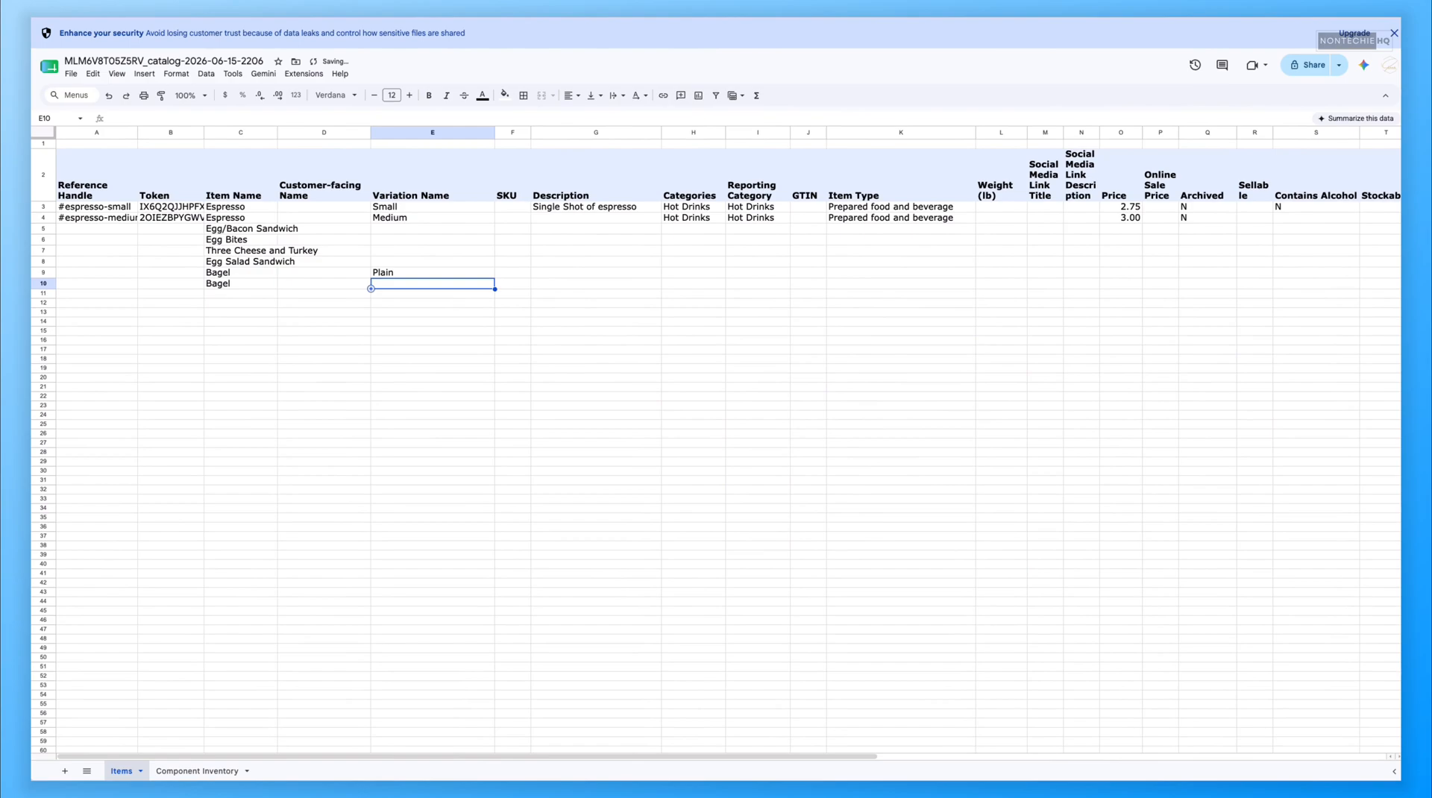
{"action": "type", "text": "Blueberry"}
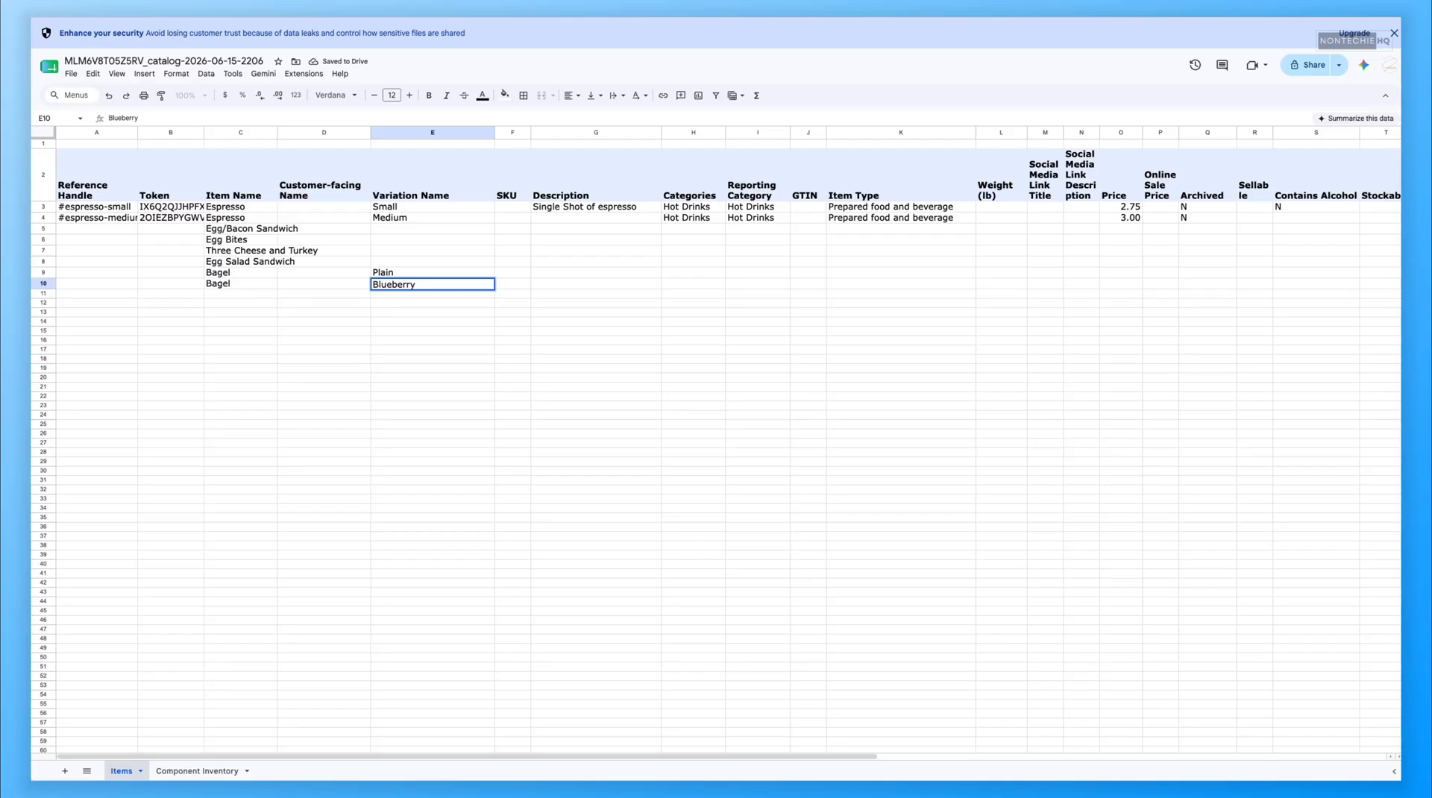
Step: Describe the Bagel rows as Plain bagel and Blueberry bagel, and set both their category and reporting category to Food
{"action": "left_click", "coordinate": [595, 273]}
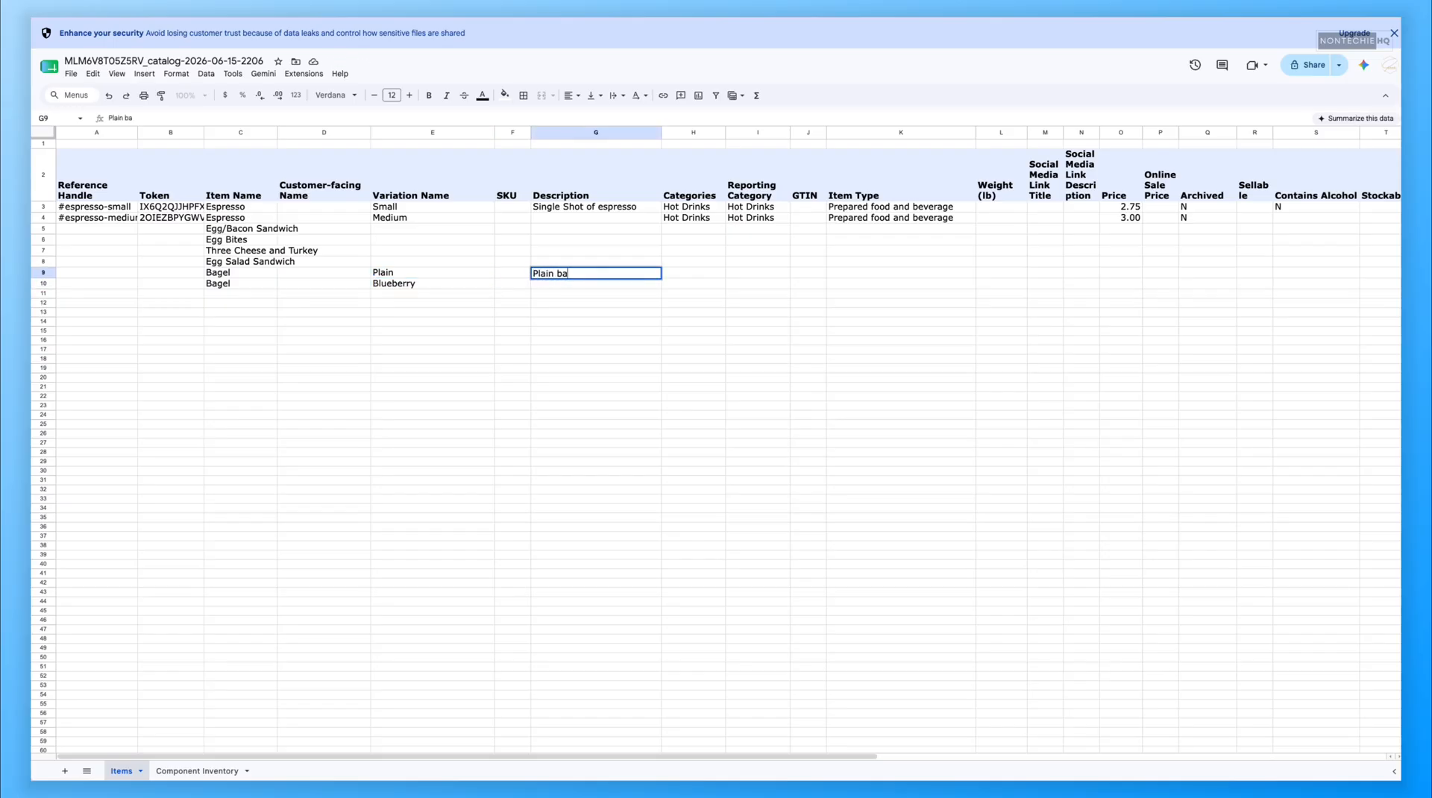
{"action": "type", "text": "Plain bagel"}
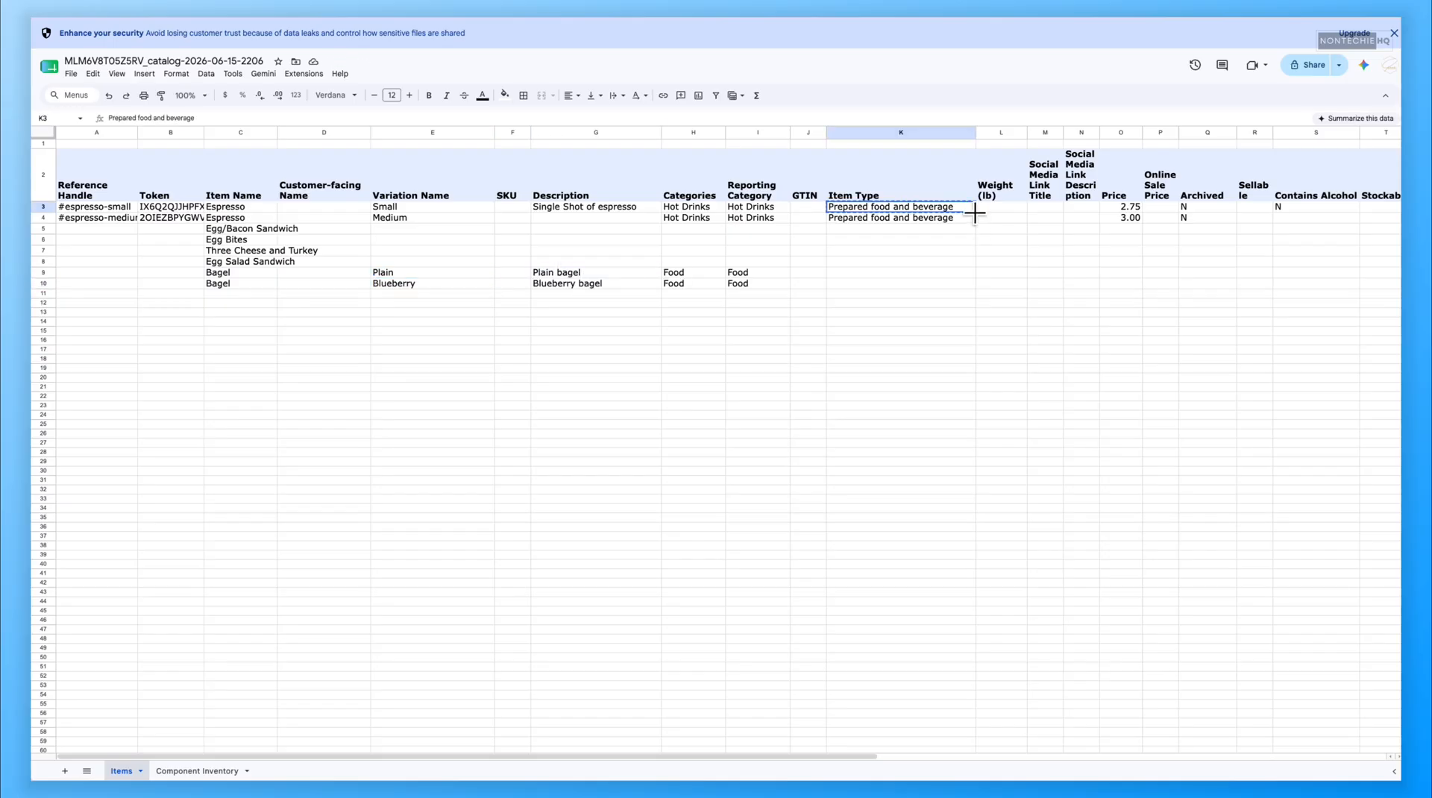
Step: Fill the item type Prepared food and beverage down through row 10 and price both Bagel variations at 2.00
{"action": "left_click_drag", "start_coordinate": [975, 213], "coordinate": [970, 288]}
{"action": "left_click", "coordinate": [596, 407]}
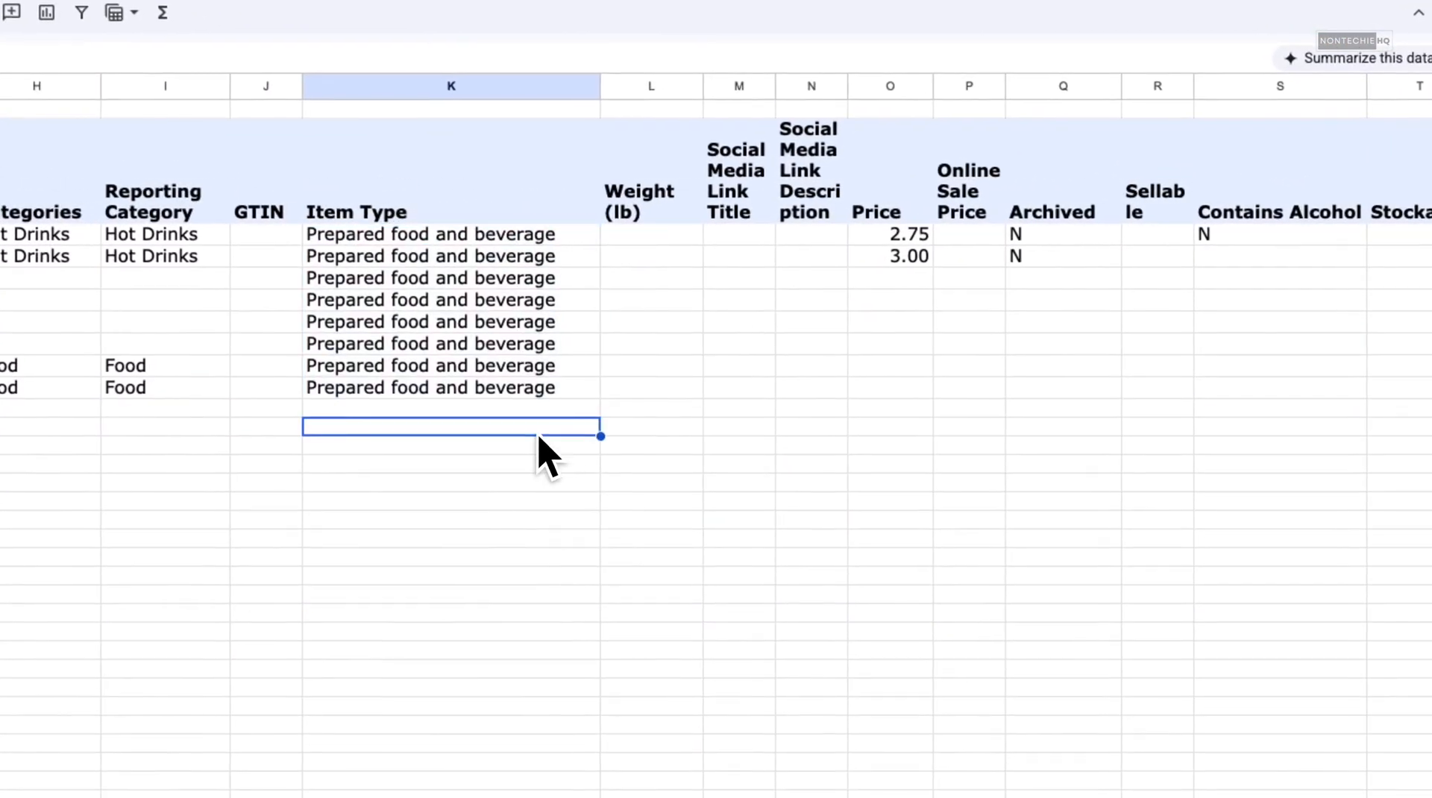
{"action": "left_click", "coordinate": [899, 384]}
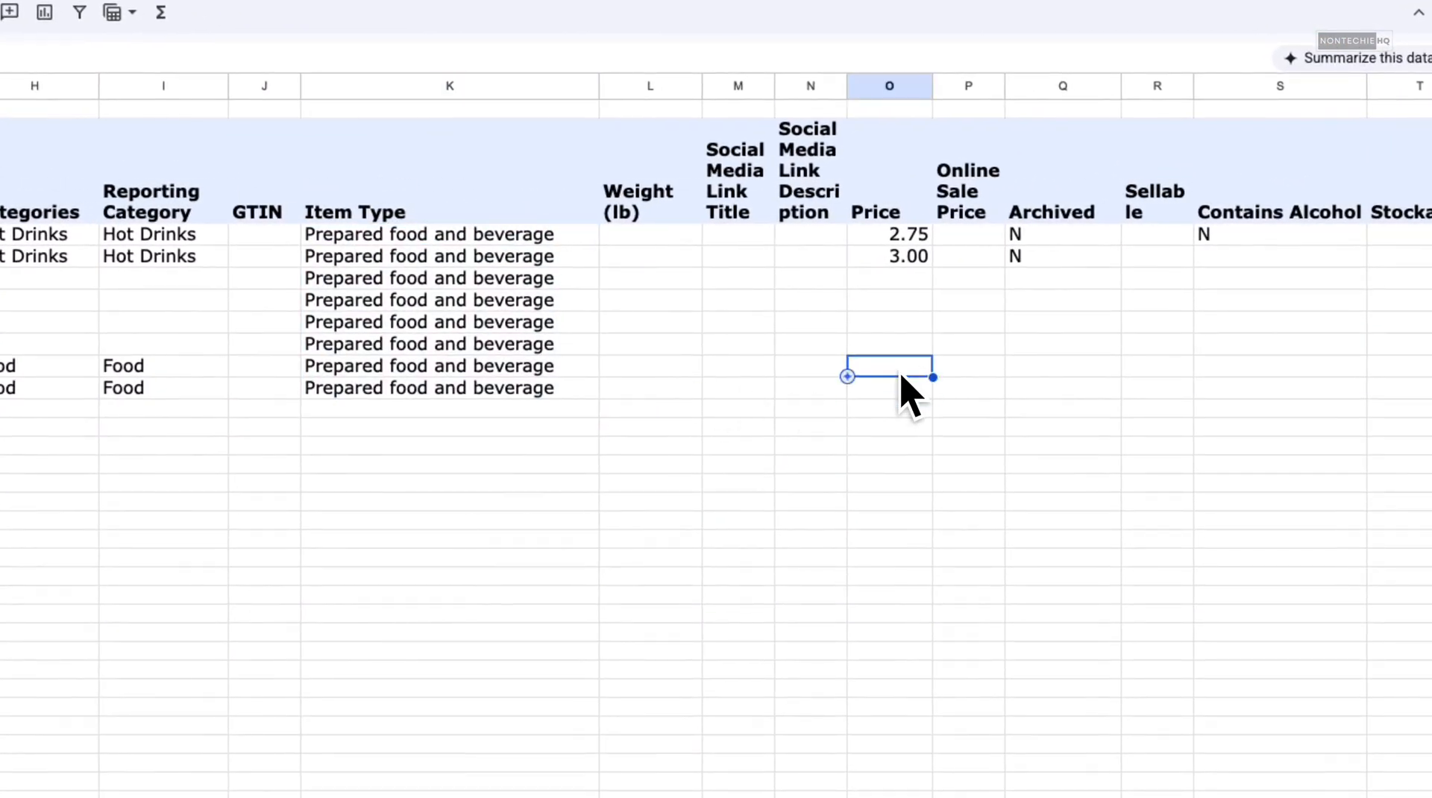
{"action": "type", "text": "2.0"}
{"action": "type", "text": "0"}
{"action": "key", "text": "Return"}
{"action": "type", "text": "2.0"}
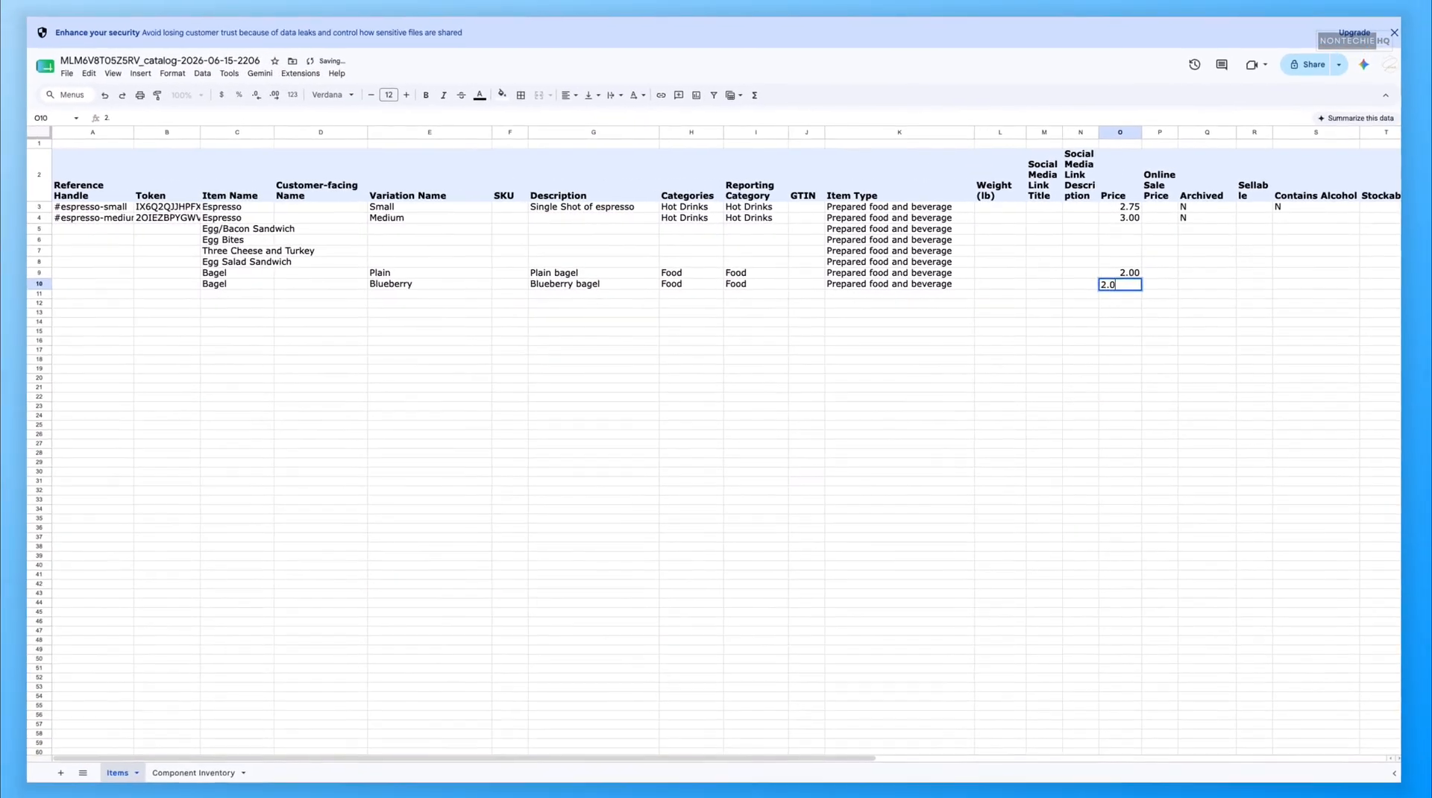
Step: Fill N down the Archived and Contains Alcohol columns through the Blueberry Bagel row
{"action": "left_click", "coordinate": [1210, 209]}
{"action": "left_click_drag", "start_coordinate": [1235, 212], "coordinate": [1234, 223]}
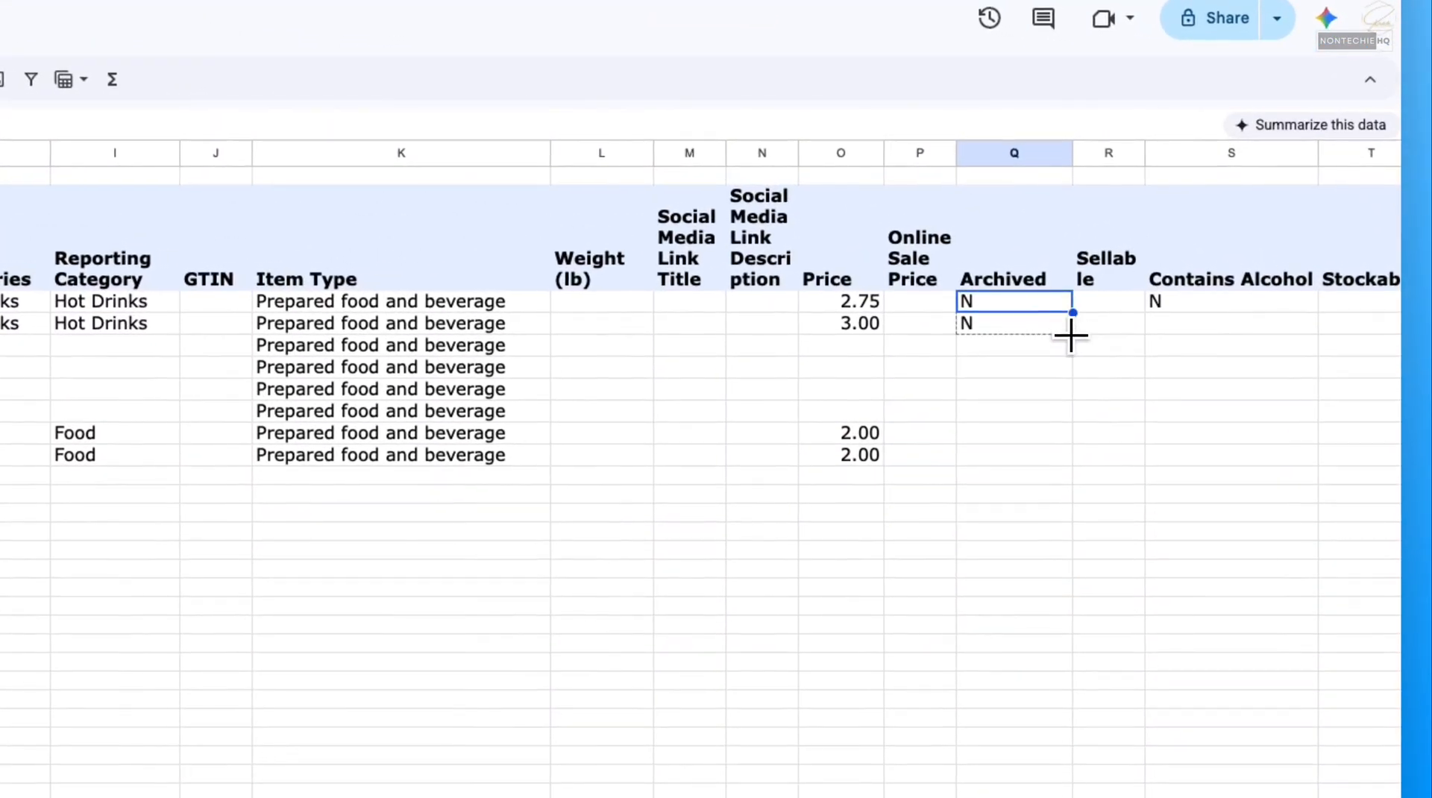
{"action": "left_click_drag", "start_coordinate": [1071, 336], "coordinate": [1062, 458]}
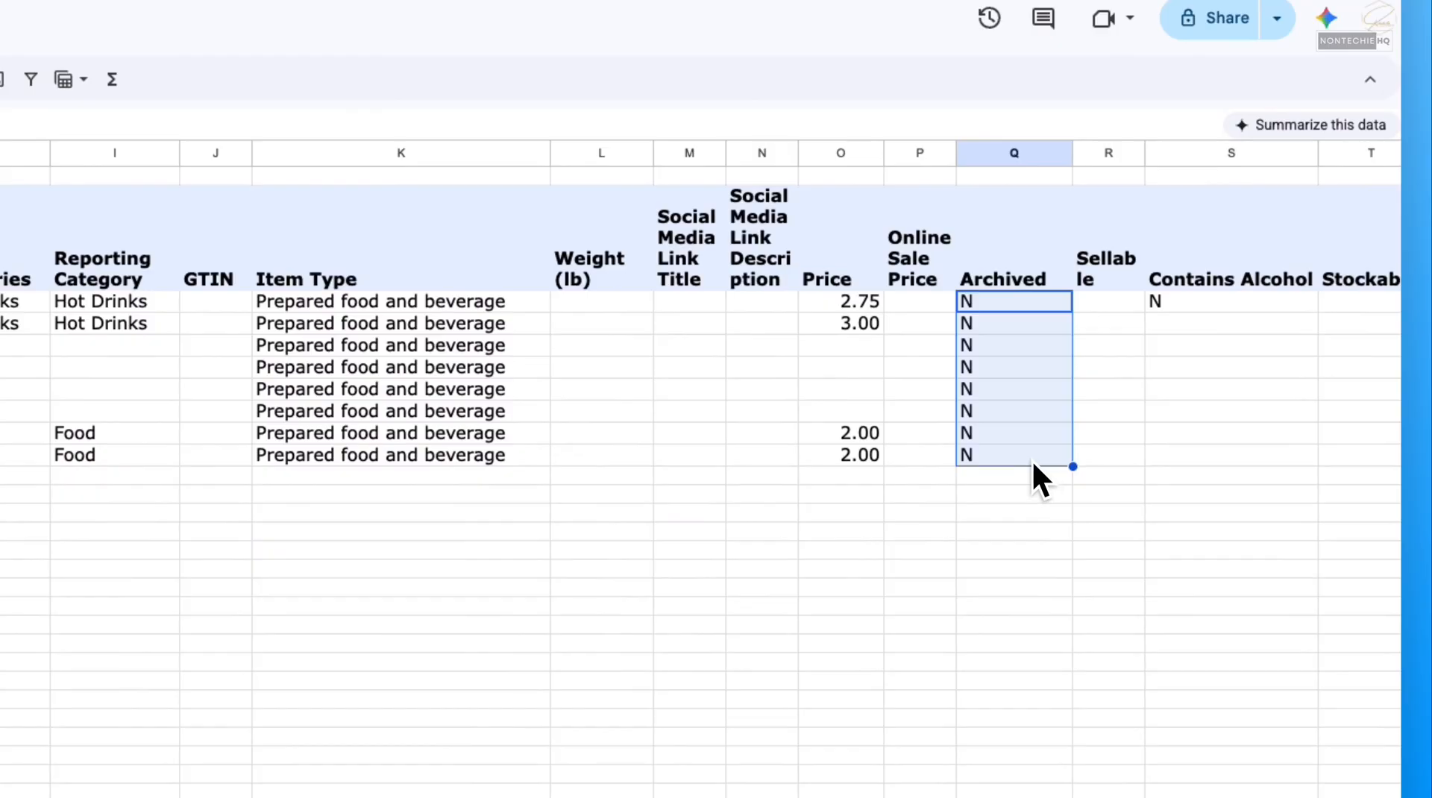
{"action": "left_click", "coordinate": [1032, 459]}
{"action": "left_click", "coordinate": [1182, 459]}
{"action": "left_click", "coordinate": [1202, 304]}
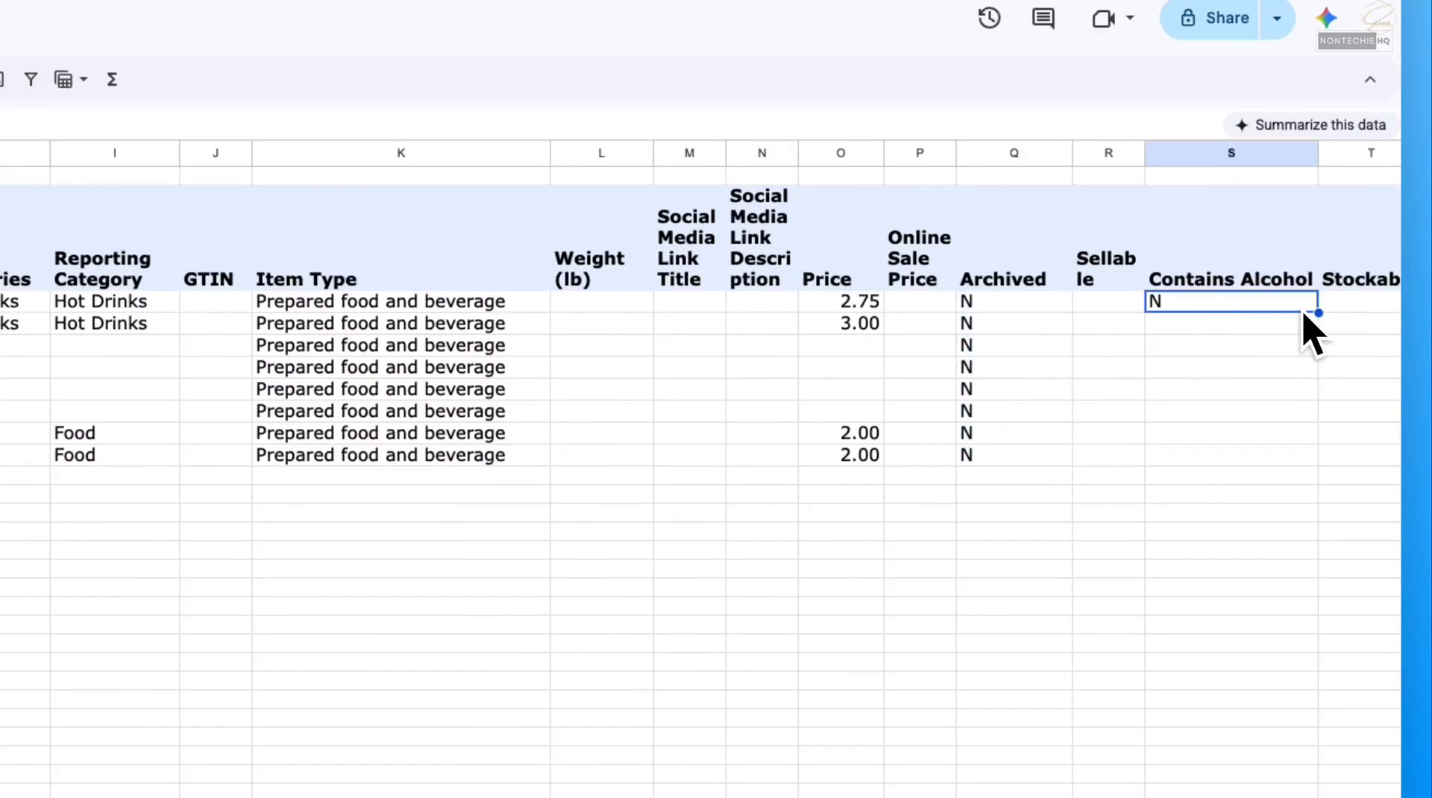
{"action": "left_click_drag", "start_coordinate": [1315, 314], "coordinate": [1313, 466]}
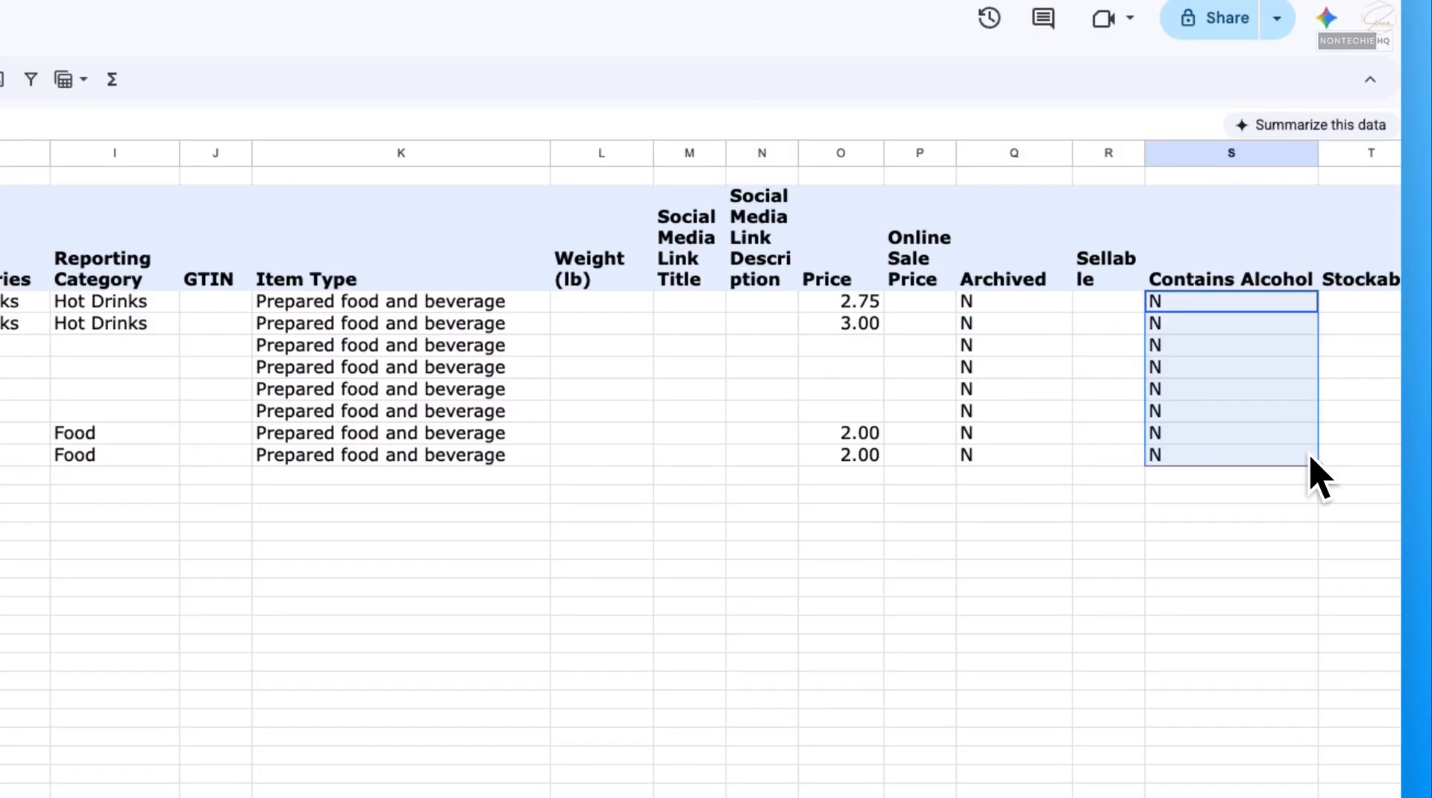
Step: Fill Food from the Plain Bagel row up to the Egg/Bacon Sandwich row in the Reporting Category and Categories columns
{"action": "left_click", "coordinate": [94, 350]}
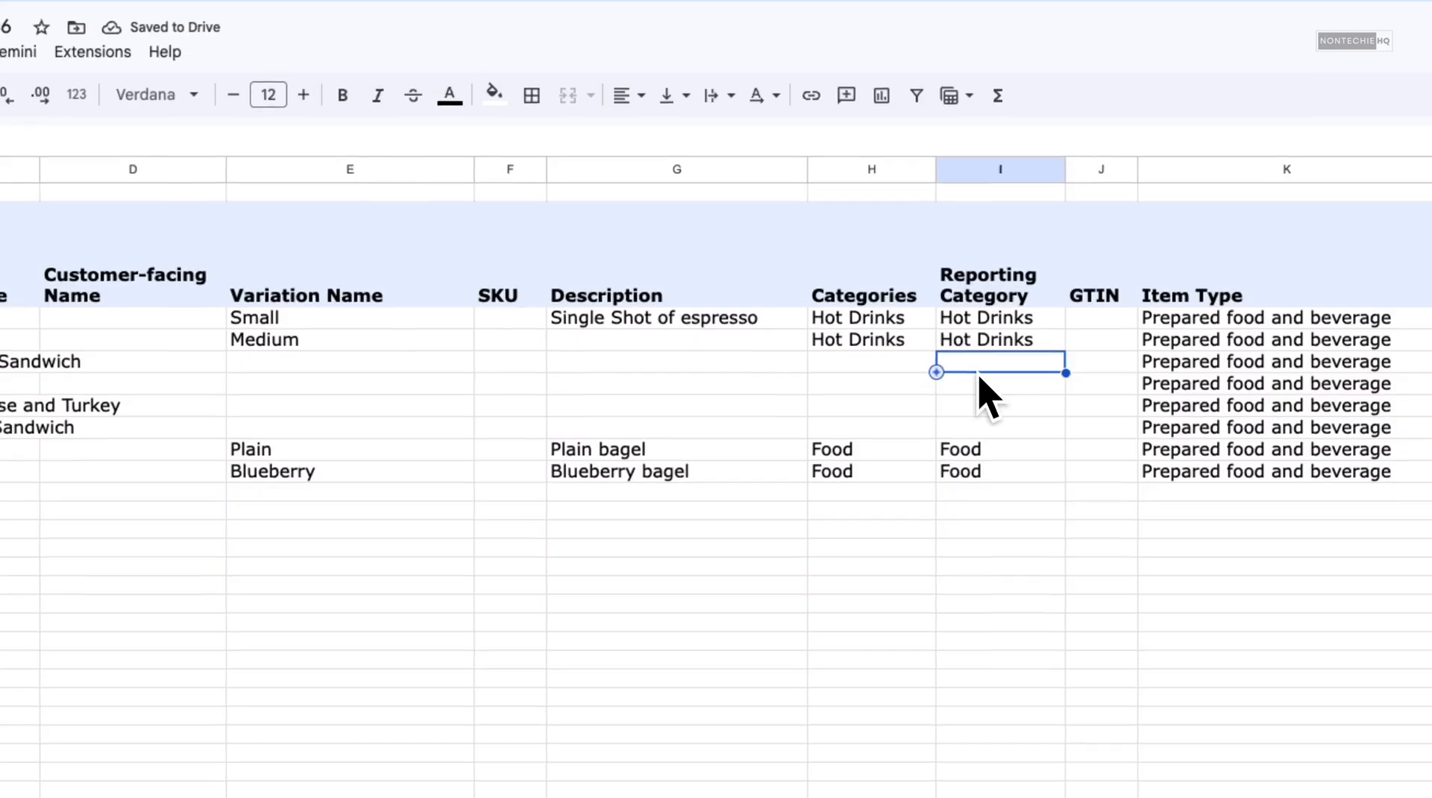
{"action": "left_click", "coordinate": [985, 453]}
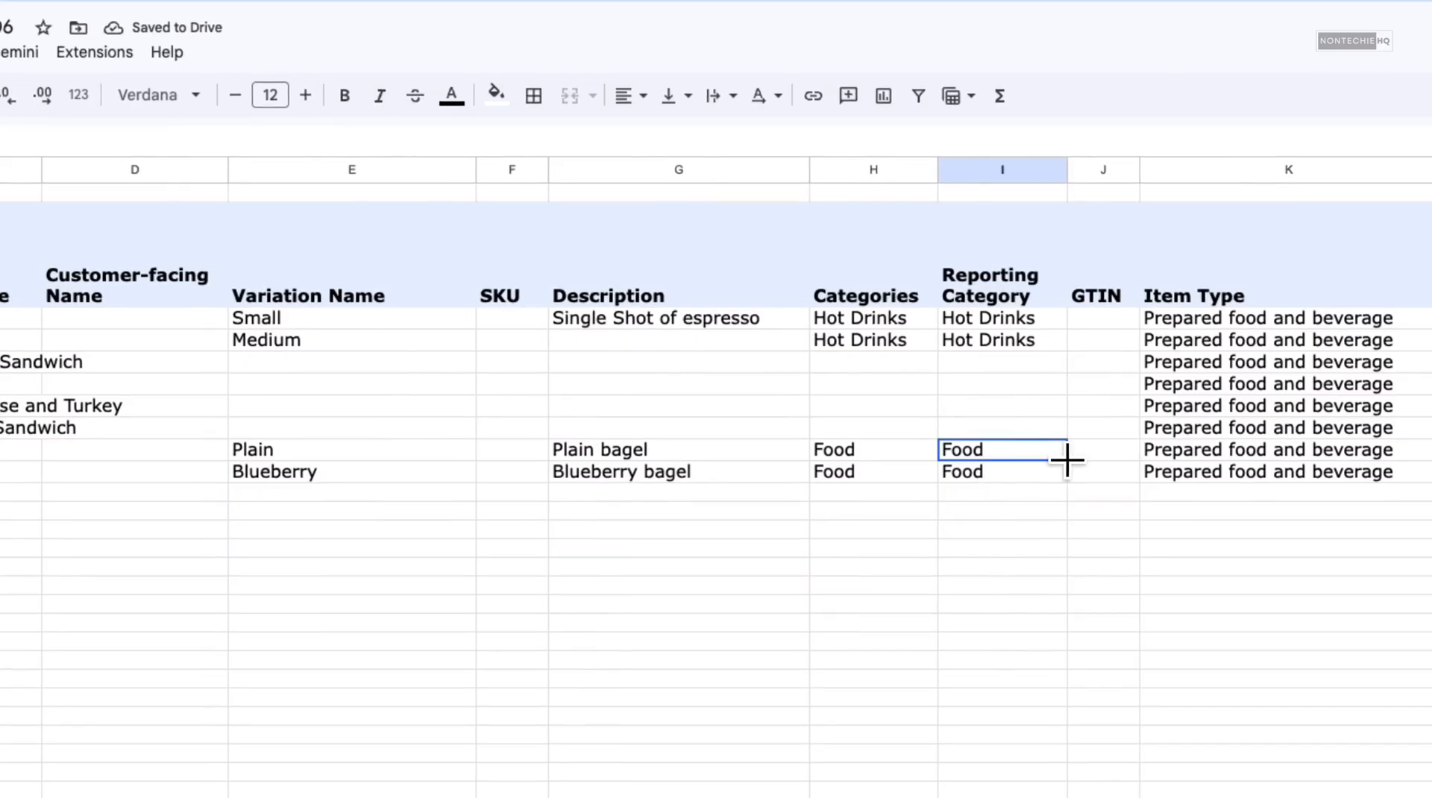
{"action": "left_click_drag", "start_coordinate": [1065, 460], "coordinate": [1056, 377]}
{"action": "left_click_drag", "start_coordinate": [1058, 377], "coordinate": [1056, 364]}
{"action": "left_click", "coordinate": [872, 451]}
{"action": "left_click_drag", "start_coordinate": [937, 460], "coordinate": [919, 369]}
Step: Add descriptions for the four egg and sandwich items: Egg/Bacon sandwich, Egg Bites, Three Cheese and Turkey, Egg Salad Sandwich
{"action": "left_click", "coordinate": [201, 364]}
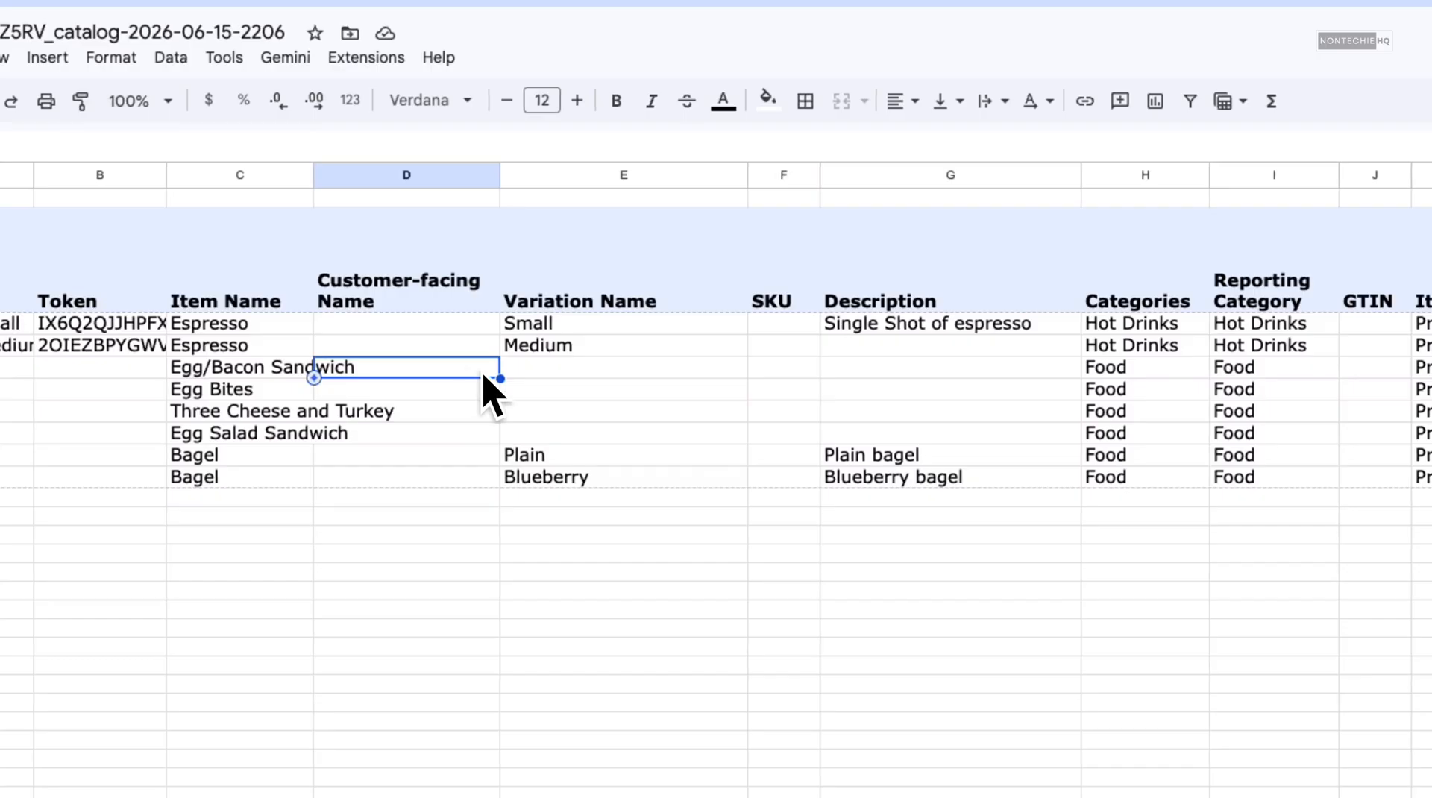
{"action": "left_click", "coordinate": [546, 376]}
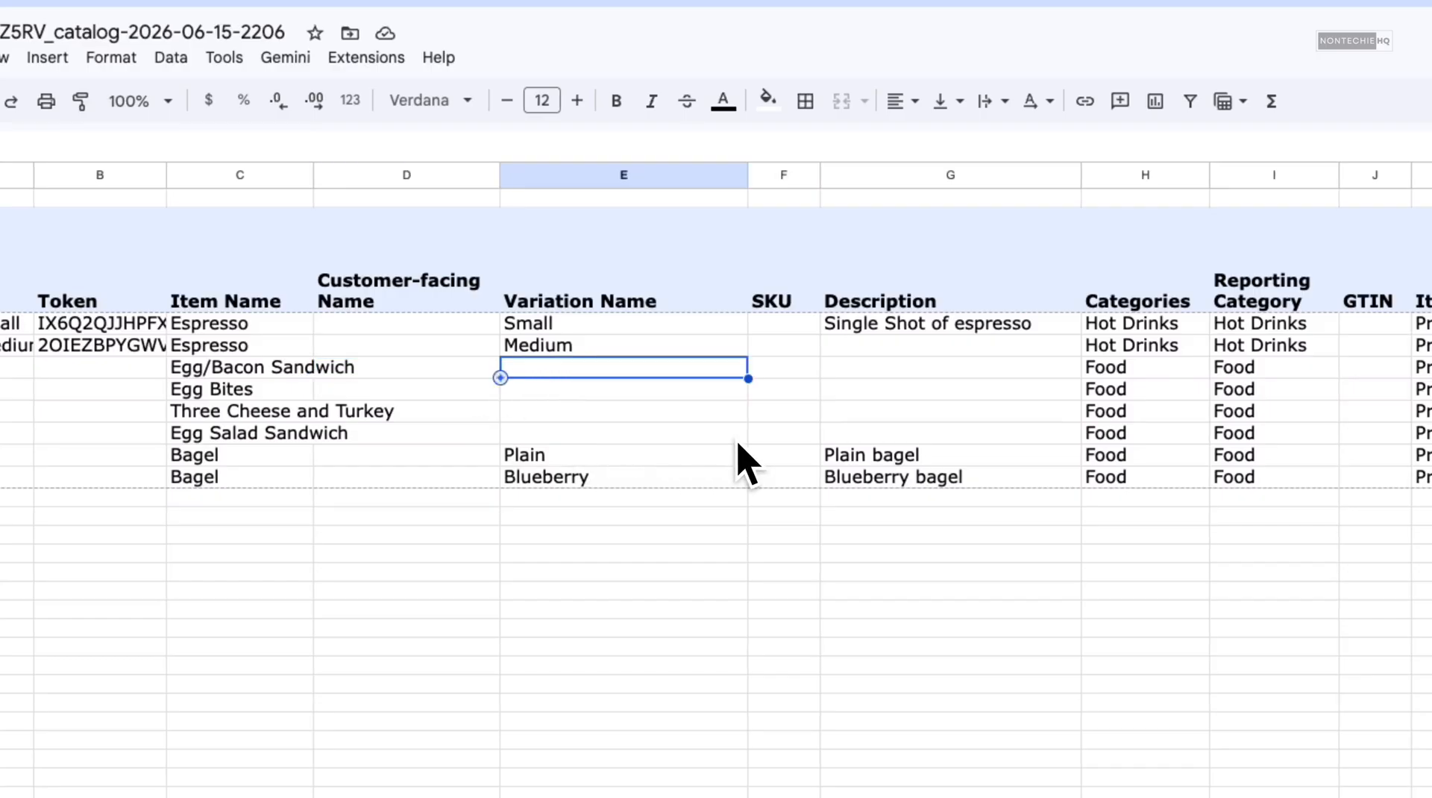
{"action": "left_click", "coordinate": [979, 373]}
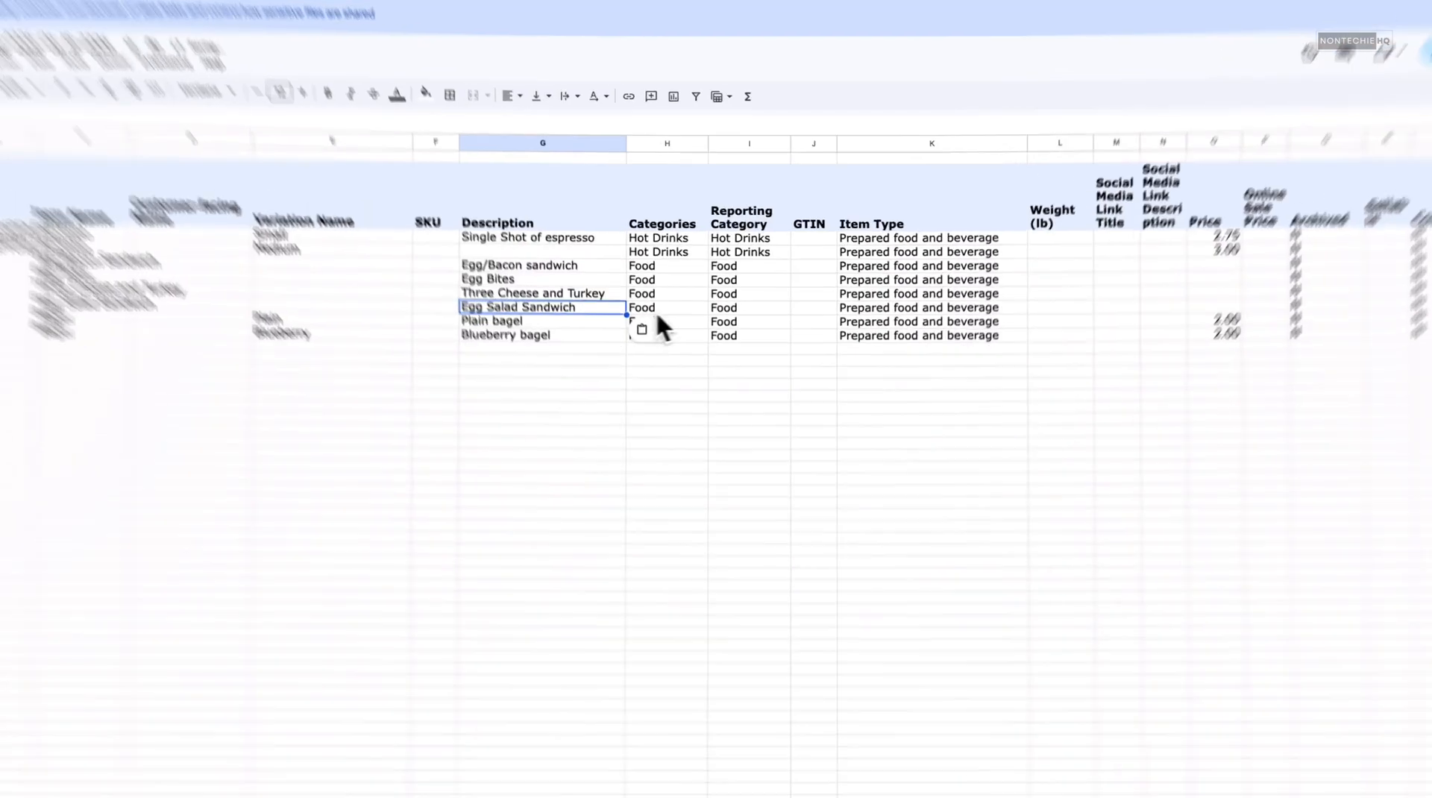
Step: Price the four items from Egg/Bacon Sandwich to Egg Salad Sandwich at 5.00 each
{"action": "left_click", "coordinate": [951, 371]}
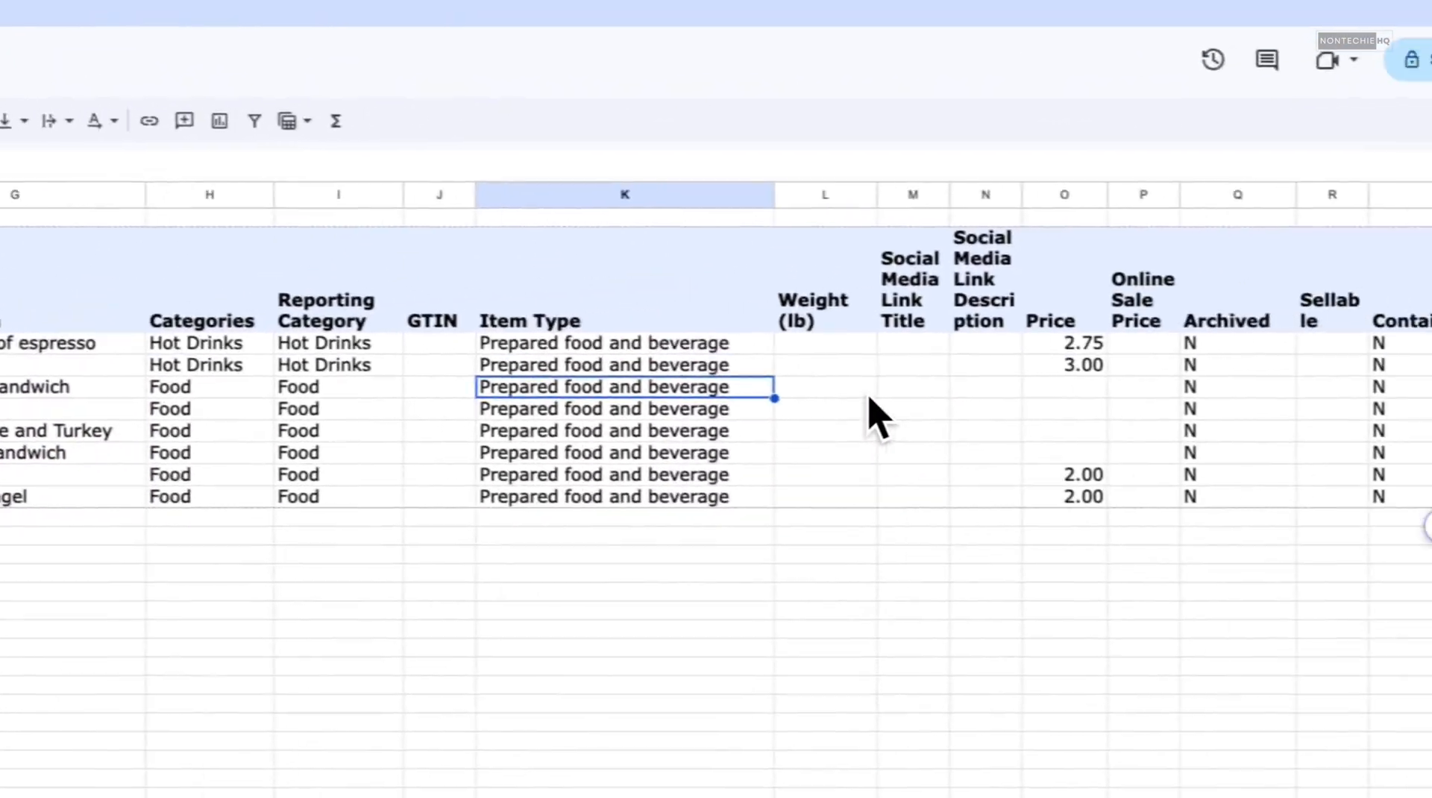
{"action": "left_click", "coordinate": [916, 401]}
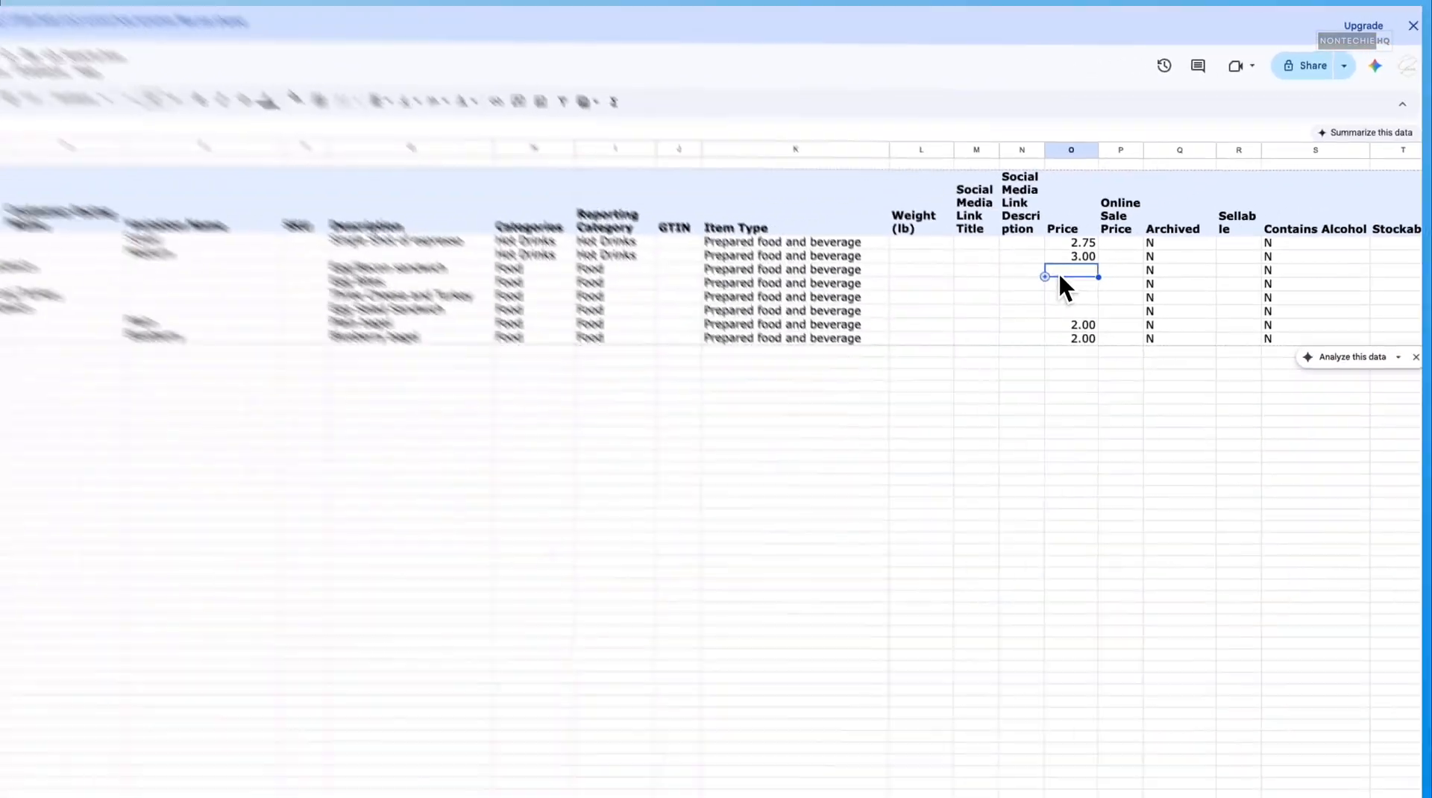
{"action": "type", "text": "5"}
{"action": "key", "text": "Return"}
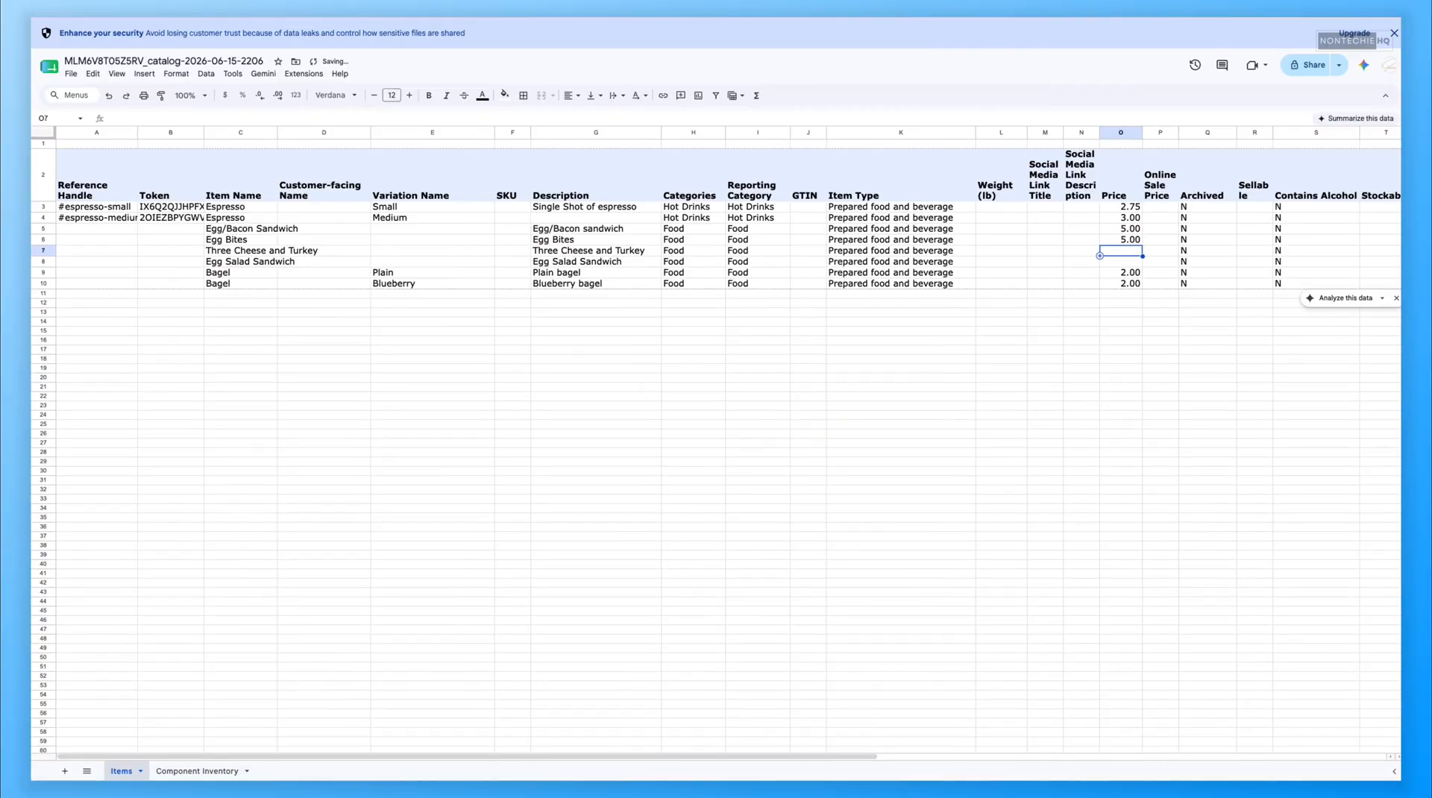
{"action": "type", "text": "5"}
{"action": "key", "text": "Tab"}
Step: Fill N down the Auto Add Item to Check column through the Blueberry Bagel row
{"action": "key", "text": "Tab"}
{"action": "key", "text": "Tab"}
{"action": "key", "text": "Tab"}
{"action": "key", "text": "Tab"}
{"action": "key", "text": "Tab"}
{"action": "key", "text": "Tab"}
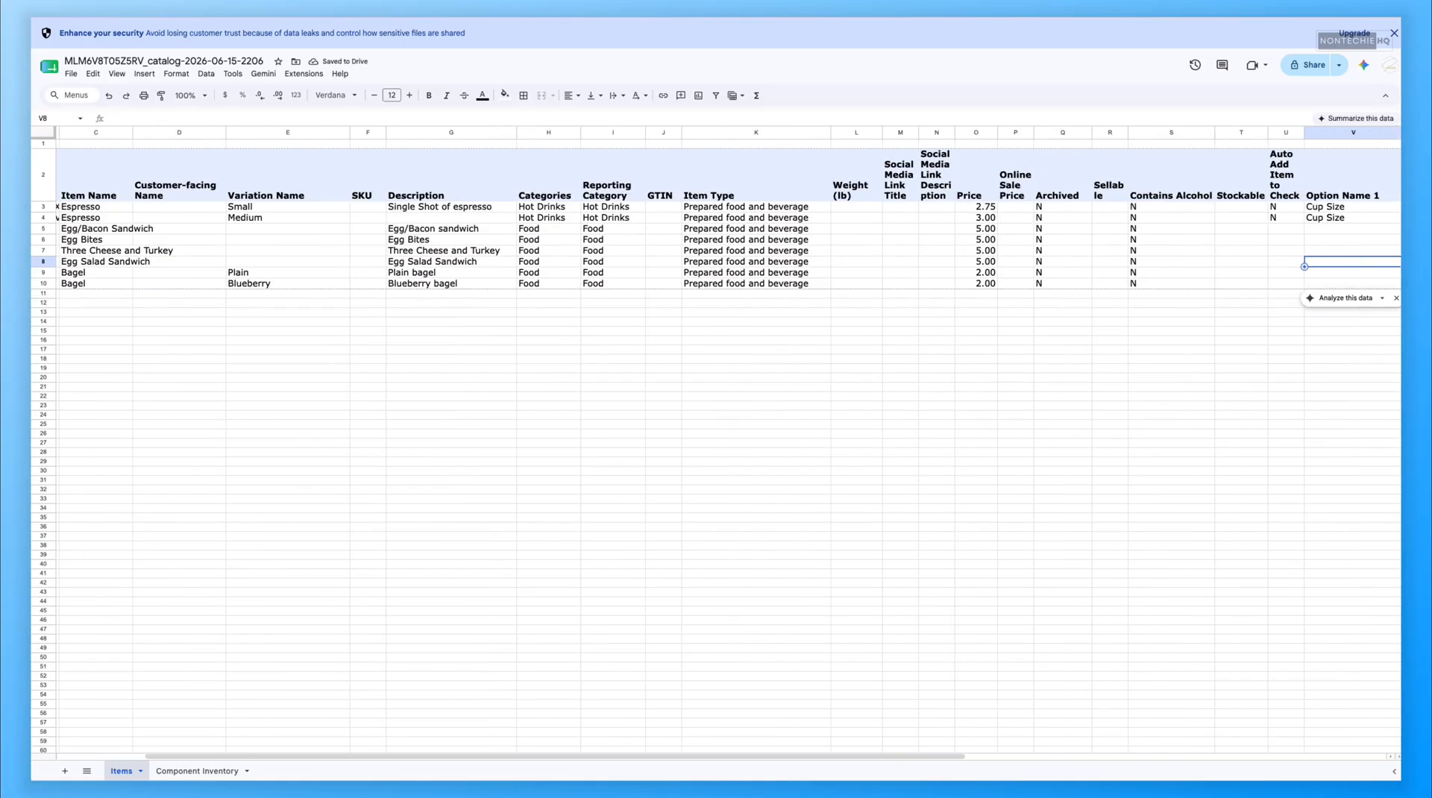
{"action": "key", "text": "Left"}
{"action": "key", "text": "Left"}
{"action": "key", "text": "Left"}
{"action": "key", "text": "Left"}
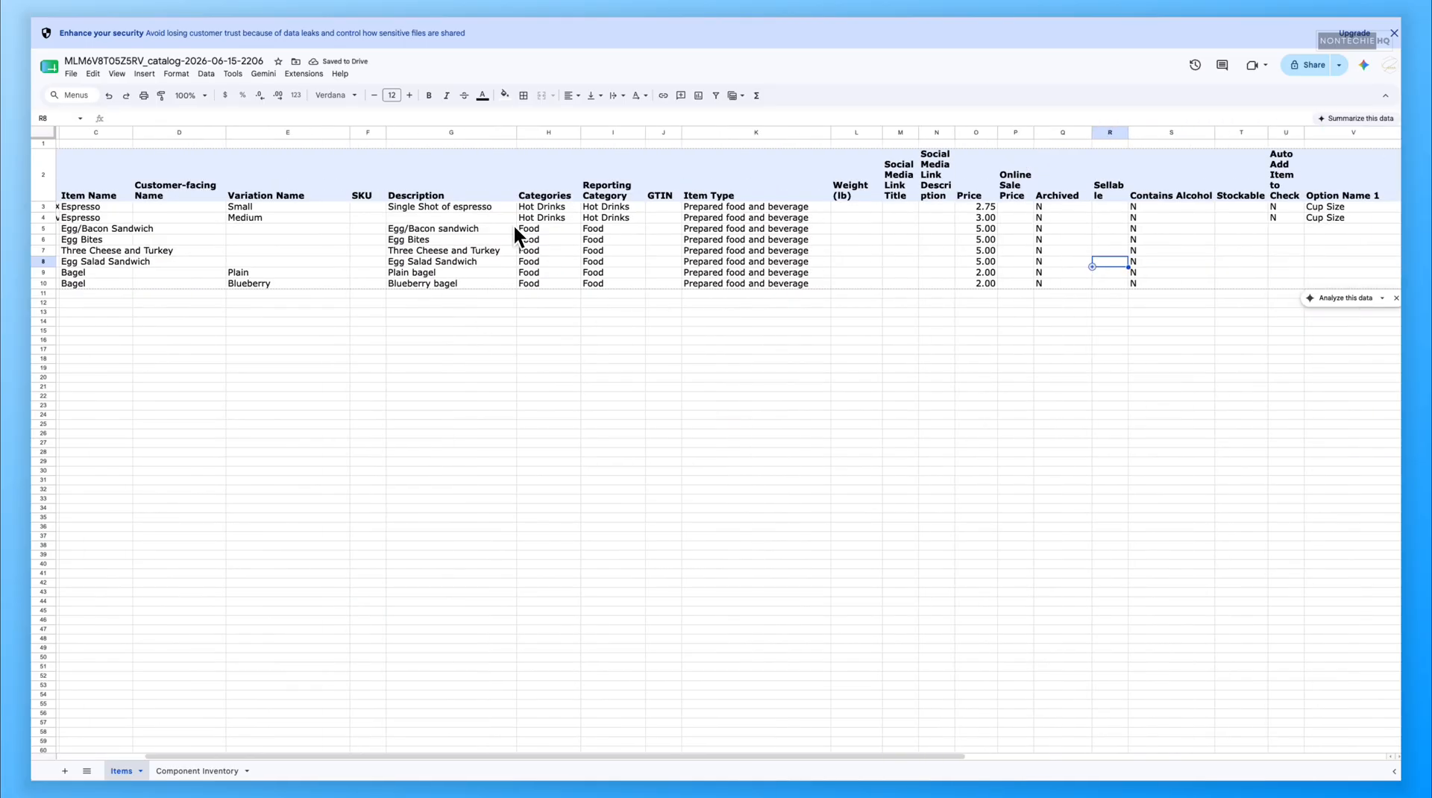
{"action": "left_click", "coordinate": [97, 133]}
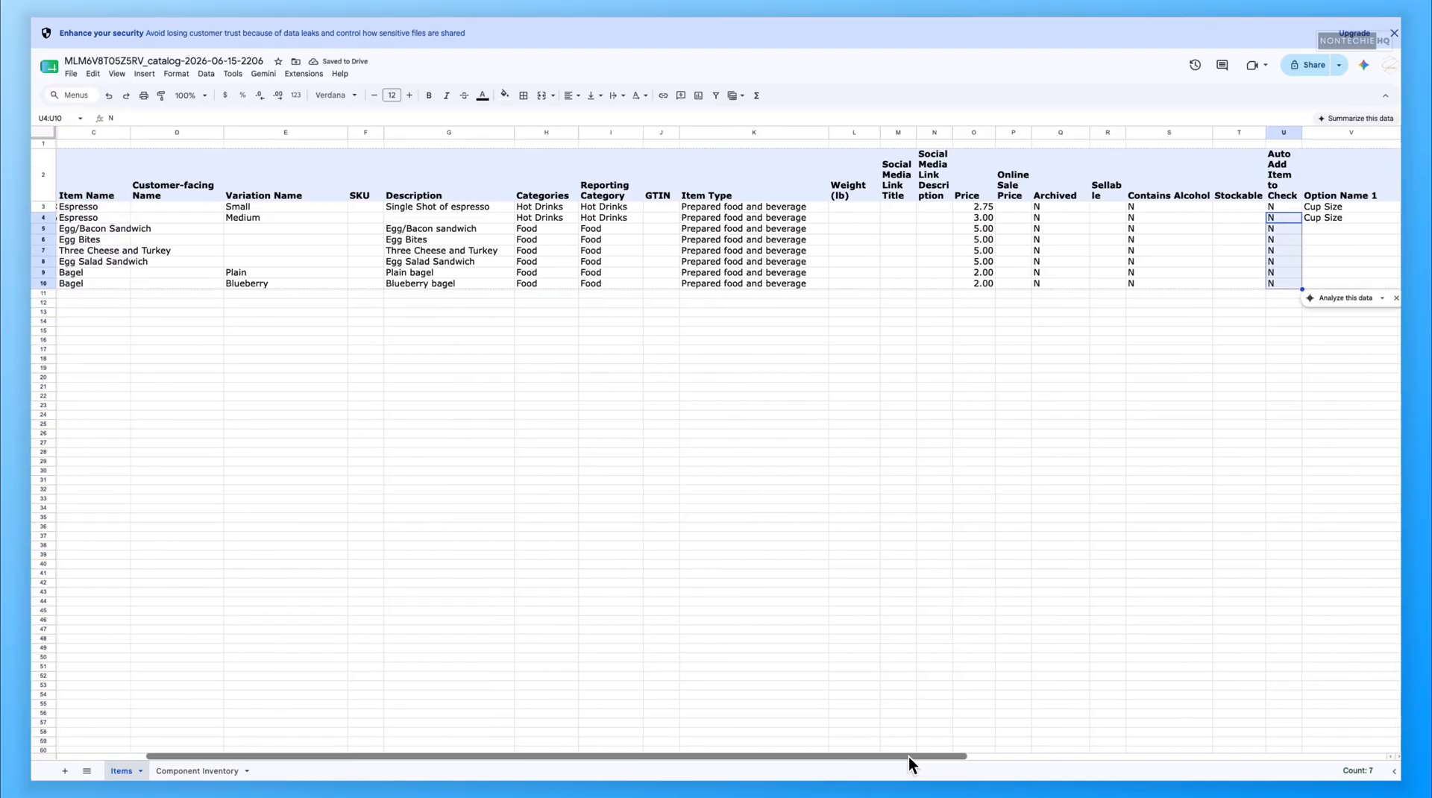
Step: Fill N for the six food rows in the Modifier Set - Add-ons and Modifier Set - Espresso columns
{"action": "left_click_drag", "start_coordinate": [910, 758], "coordinate": [1364, 748]}
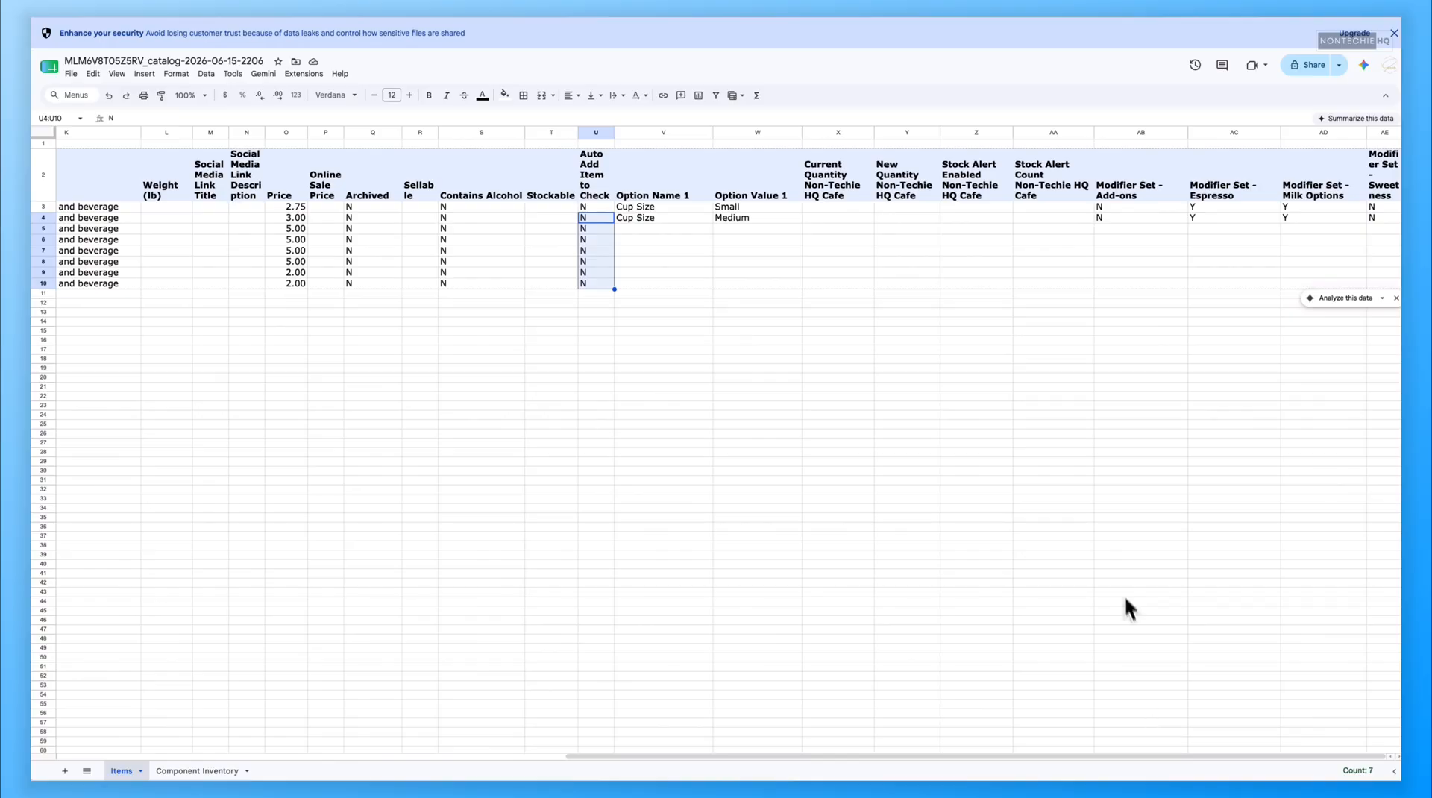
{"action": "left_click", "coordinate": [584, 344]}
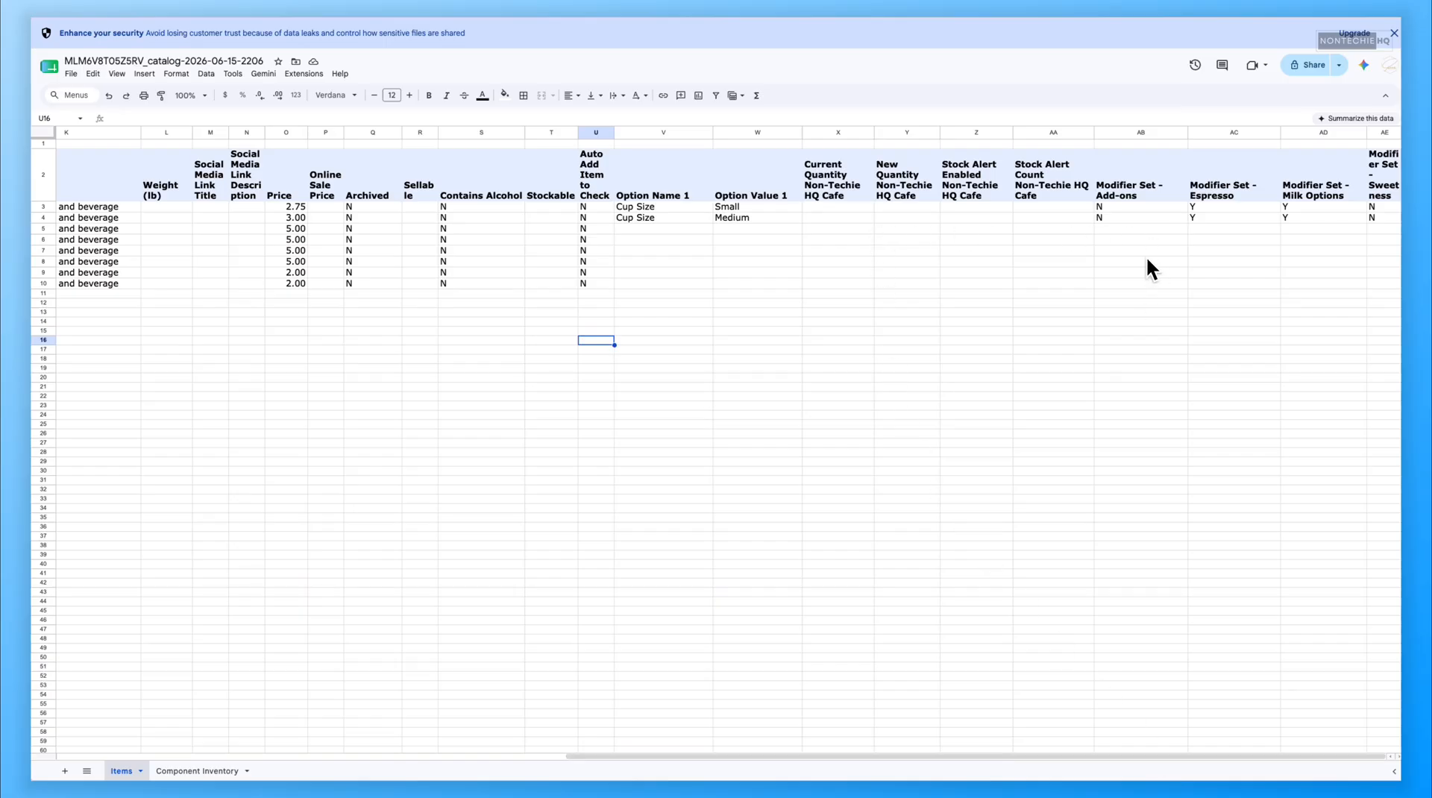
{"action": "left_click", "coordinate": [1108, 209]}
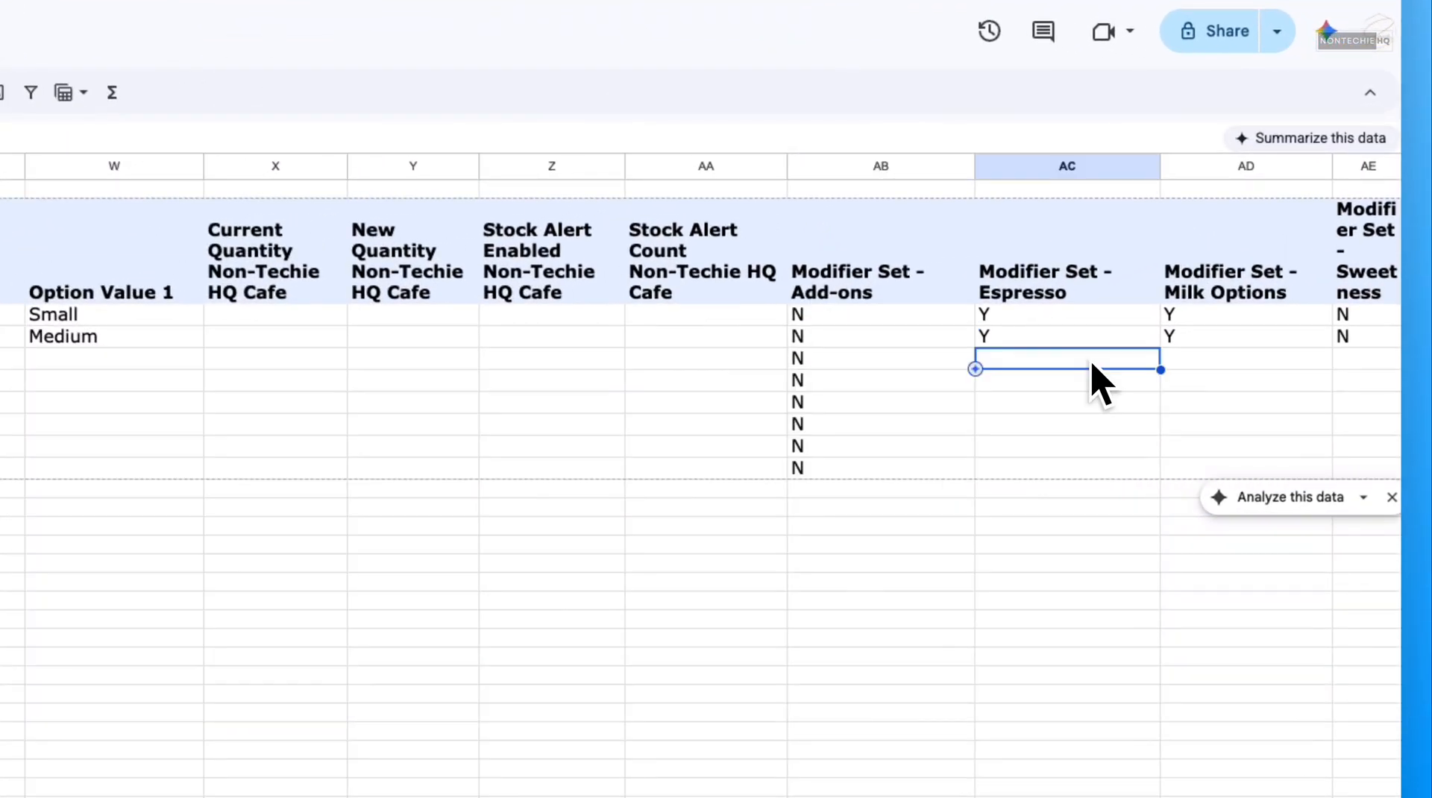
{"action": "type", "text": "N"}
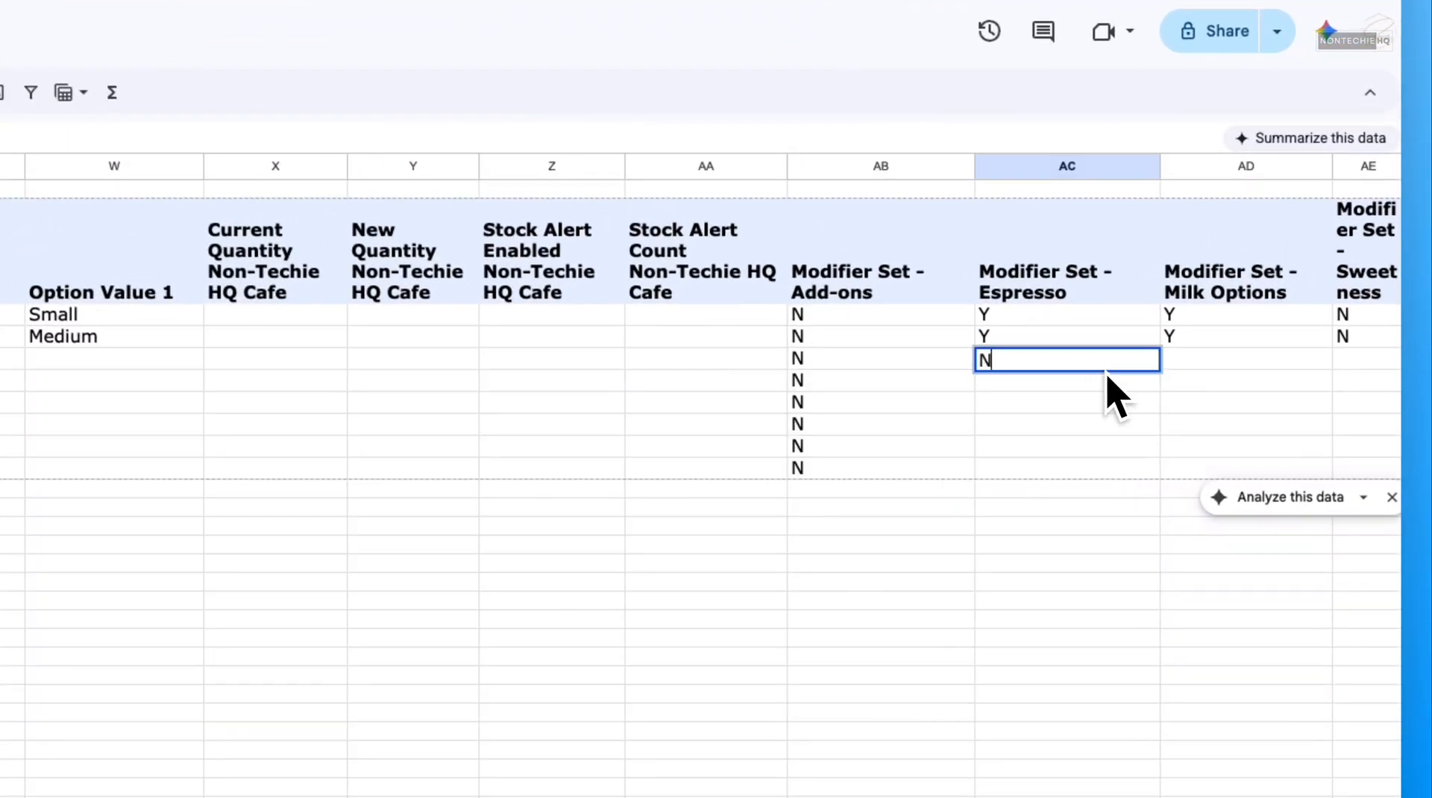
{"action": "key", "text": "Return"}
{"action": "key", "text": "Up"}
{"action": "left_click_drag", "start_coordinate": [1161, 370], "coordinate": [1152, 468]}
Step: Fill N for the six food rows in the Modifier Set - Milk Options and Modifier Set - Sweetness columns
{"action": "left_click", "coordinate": [1244, 360]}
{"action": "type", "text": "N"}
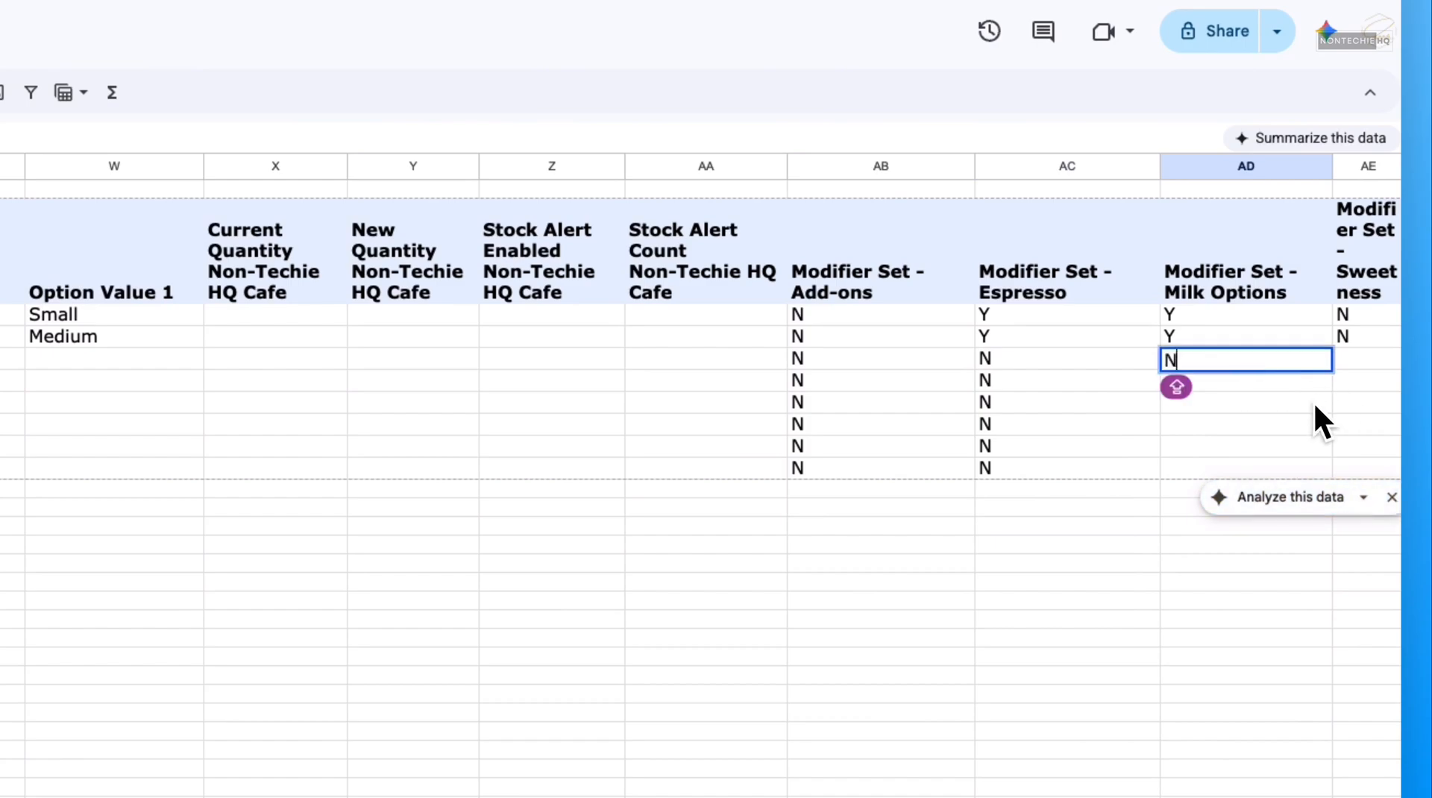
{"action": "key", "text": "Return"}
{"action": "key", "text": "Up"}
{"action": "left_click_drag", "start_coordinate": [1317, 470], "coordinate": [1310, 473]}
{"action": "left_click", "coordinate": [1353, 339]}
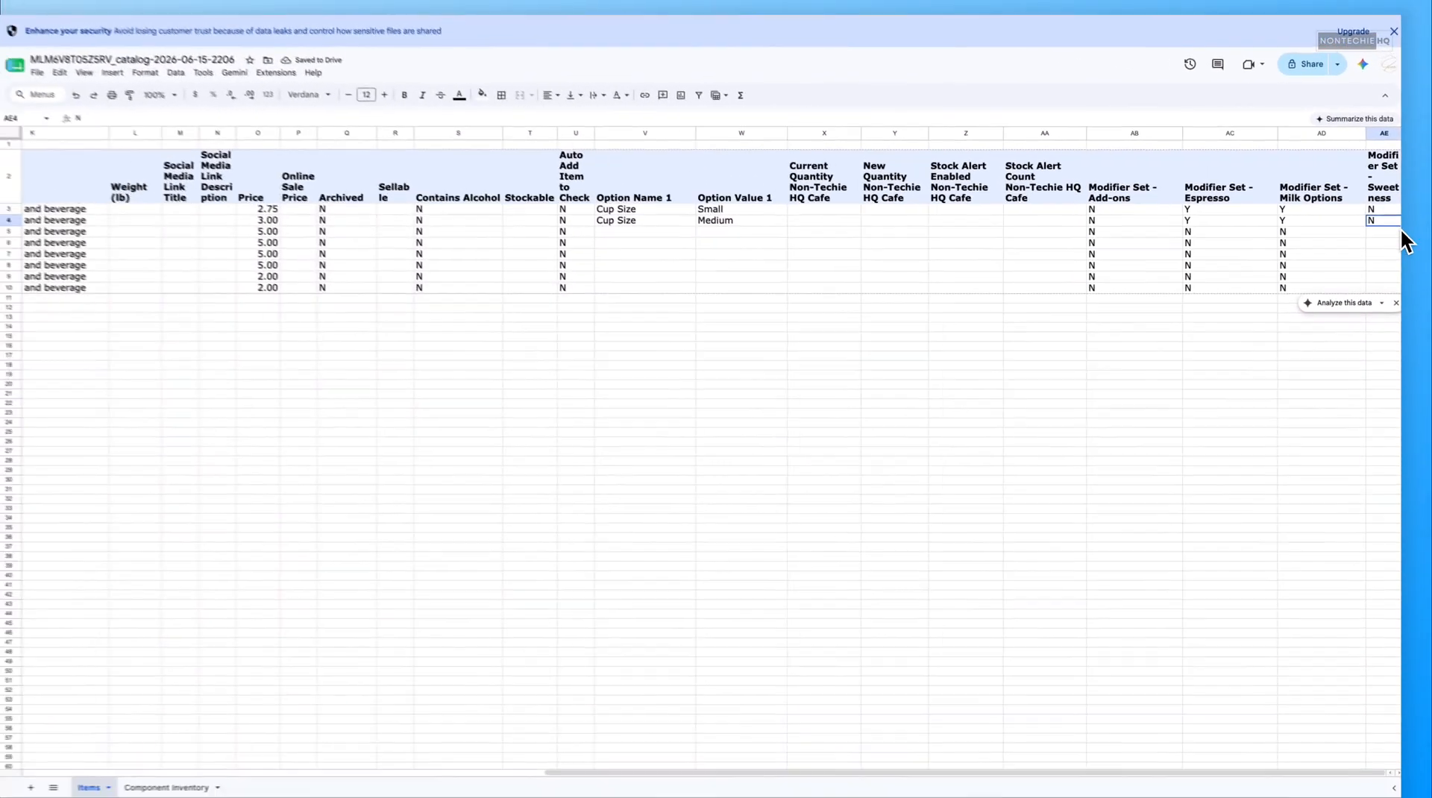
{"action": "left_click_drag", "start_coordinate": [1399, 249], "coordinate": [1394, 284]}
{"action": "left_click", "coordinate": [1140, 322]}
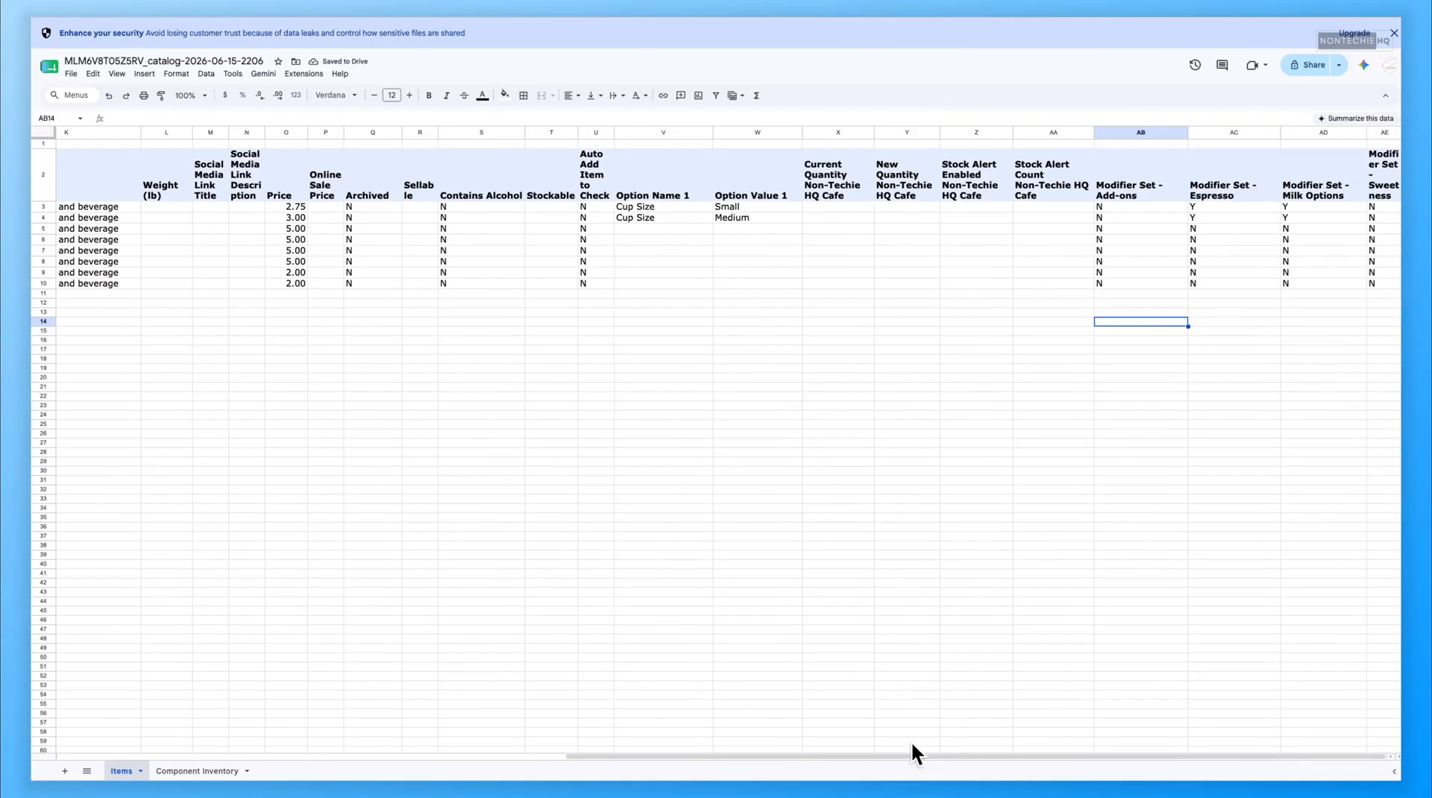
Step: Download the Items sheet of the catalog as a CSV file
{"action": "left_click_drag", "start_coordinate": [916, 755], "coordinate": [115, 232]}
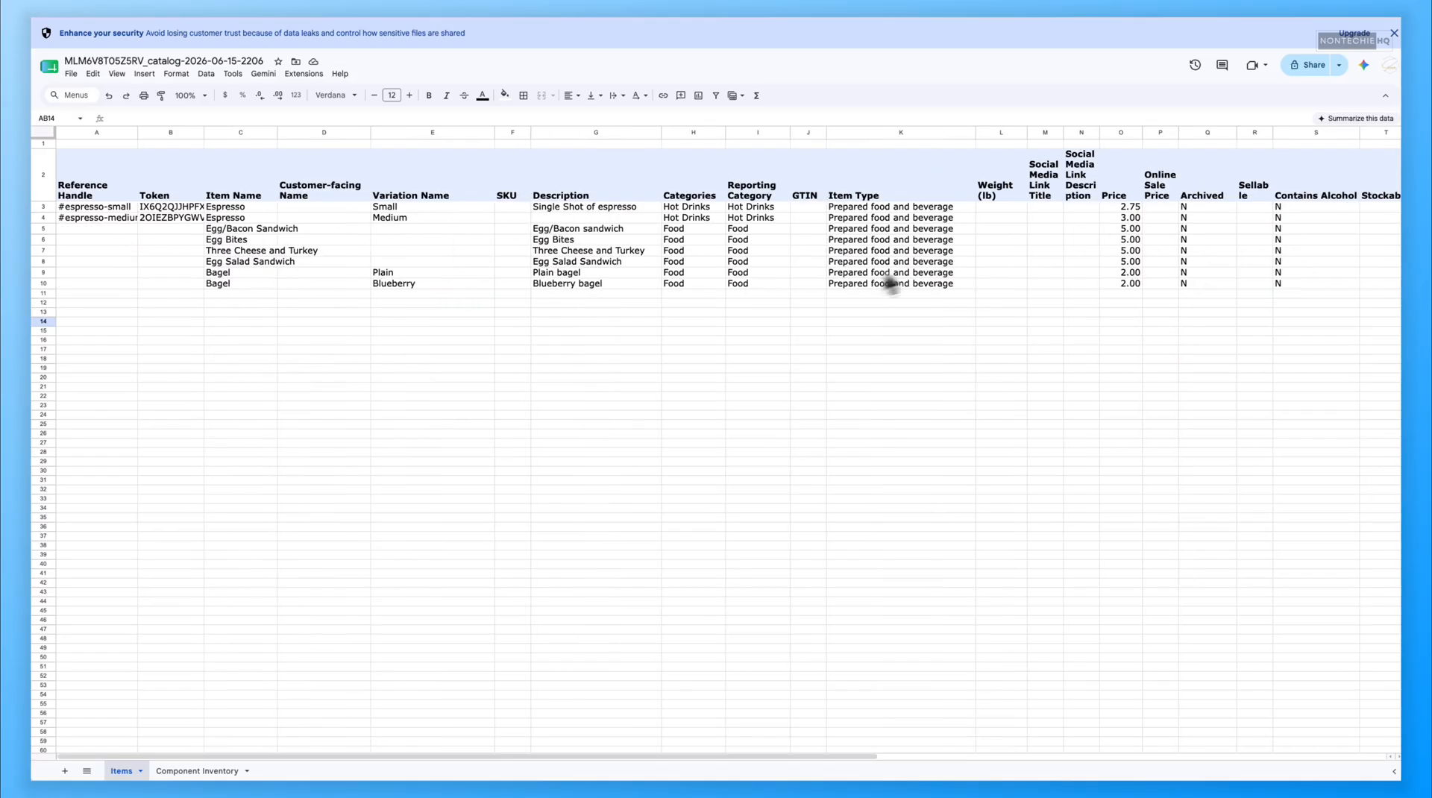
{"action": "left_click", "coordinate": [197, 770]}
{"action": "left_click", "coordinate": [121, 770]}
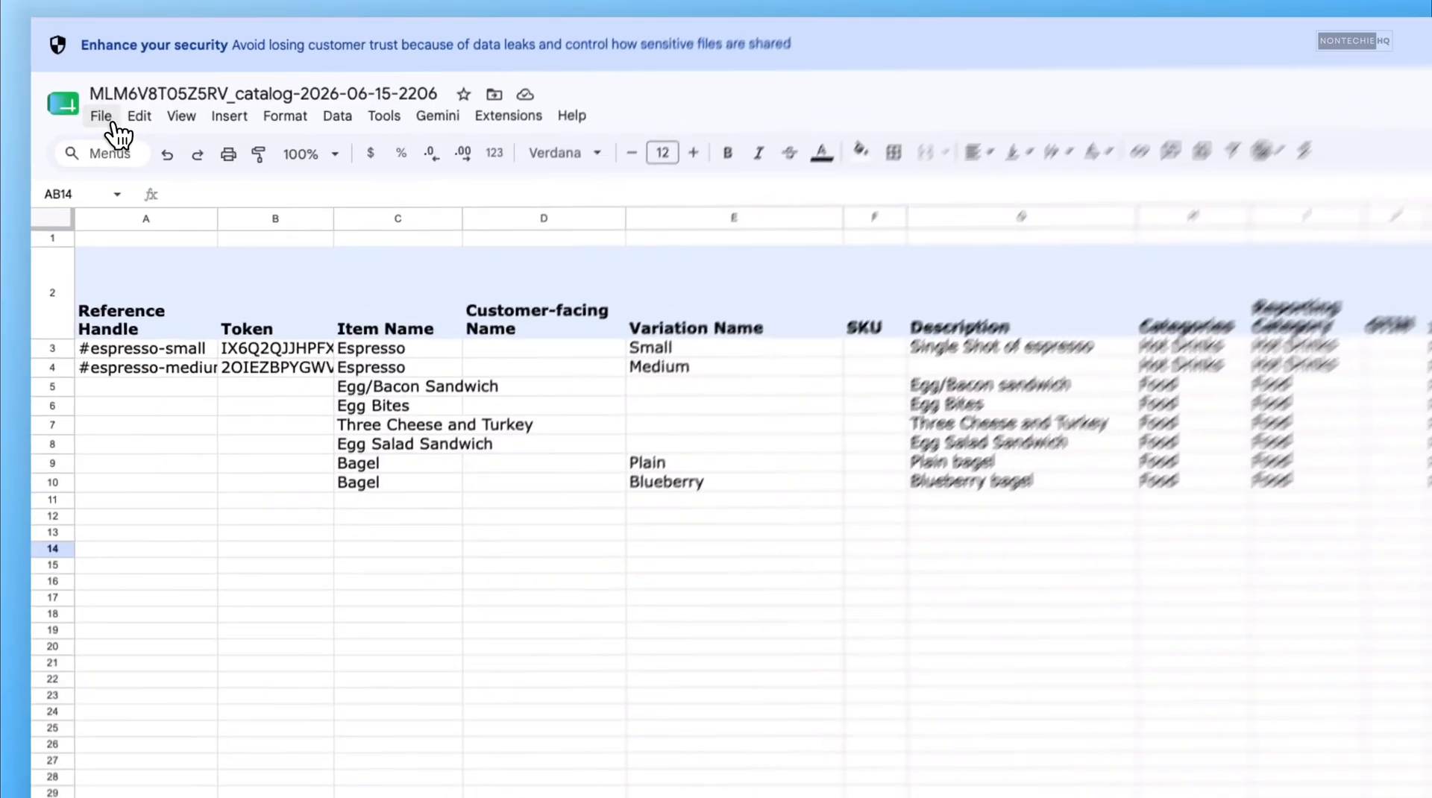
{"action": "left_click", "coordinate": [71, 73]}
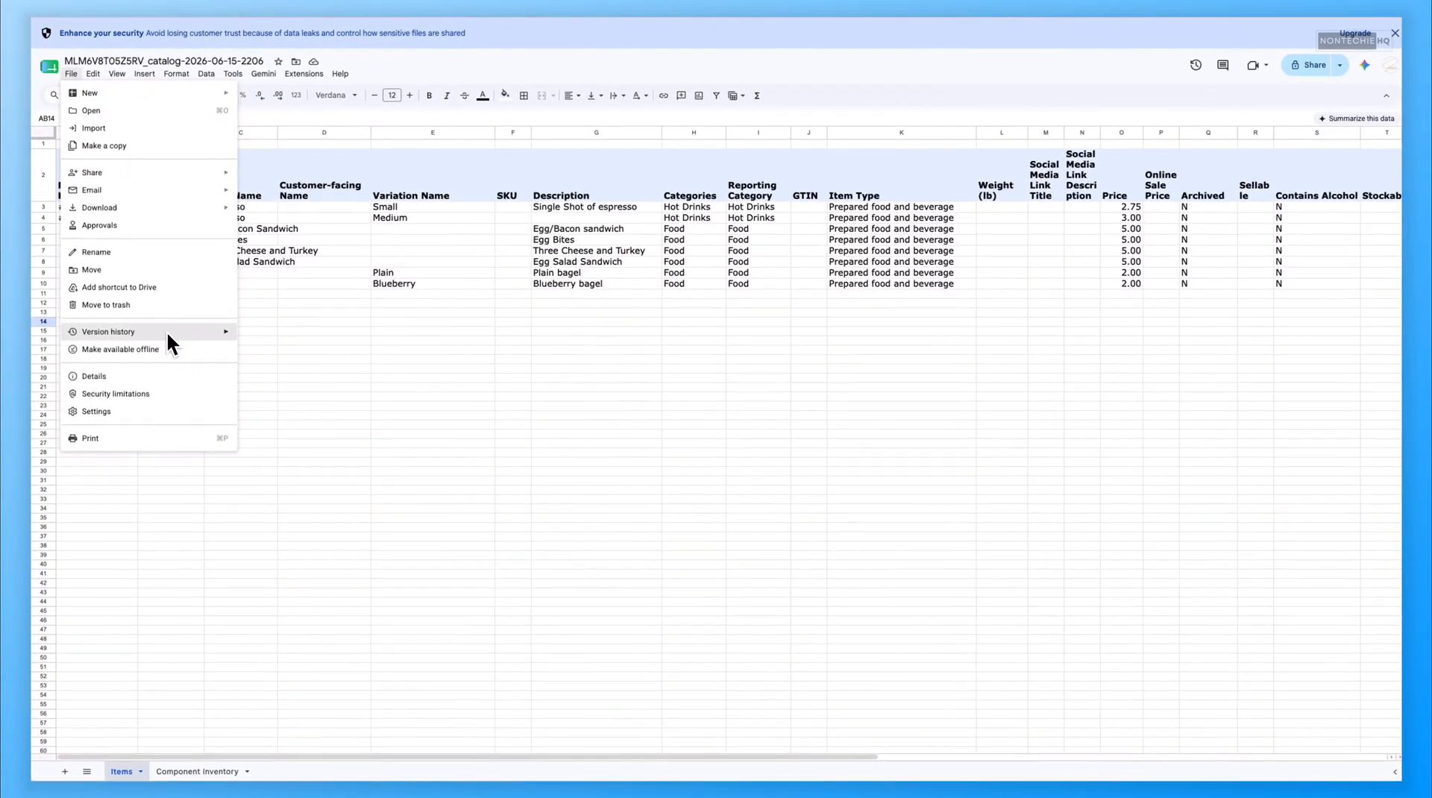
{"action": "mouse_move", "coordinate": [149, 207]}
{"action": "left_click", "coordinate": [321, 282]}
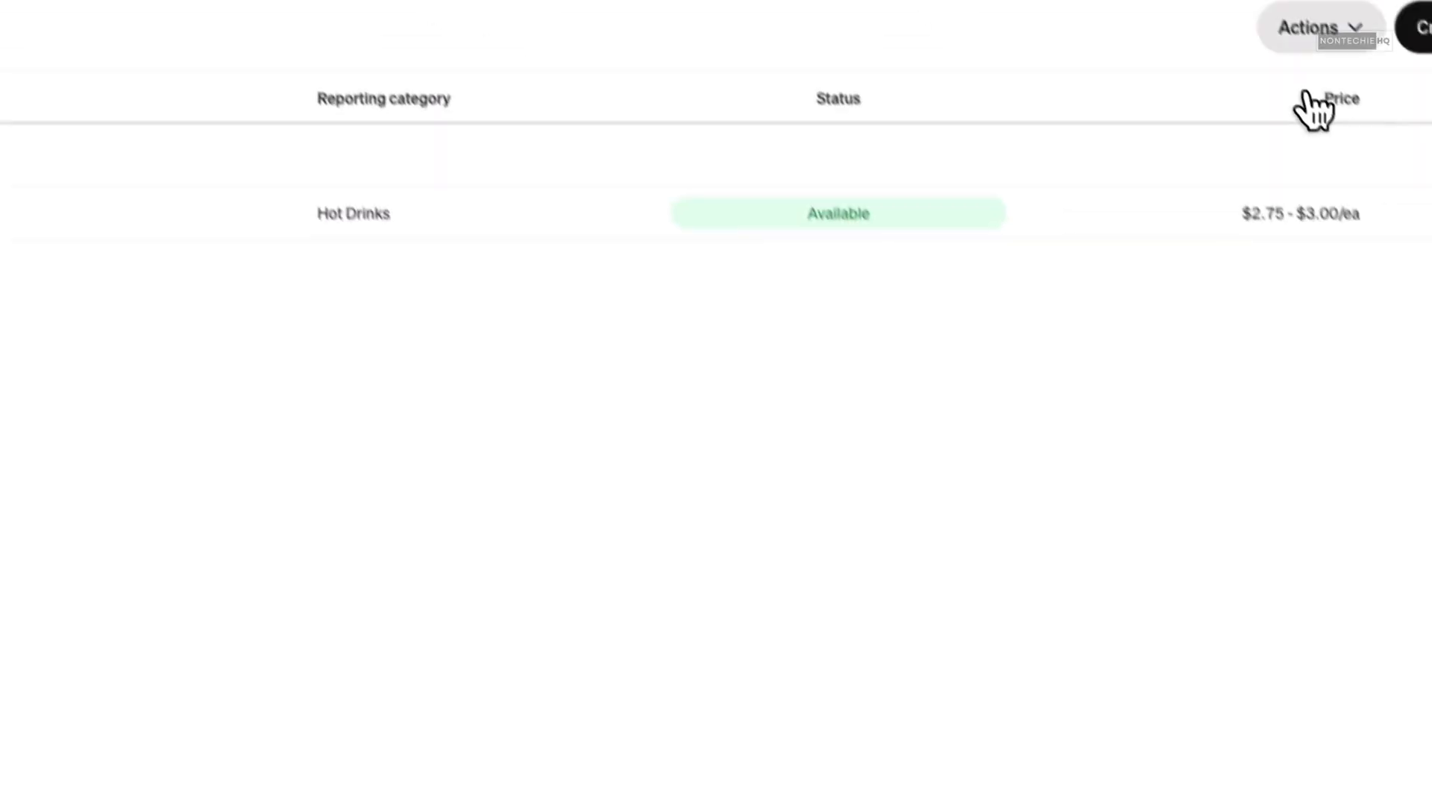
Step: Switch to the Square Dashboard and upload the downloaded Items CSV through a library import, continuing to the item review
{"action": "left_click", "coordinate": [1311, 27]}
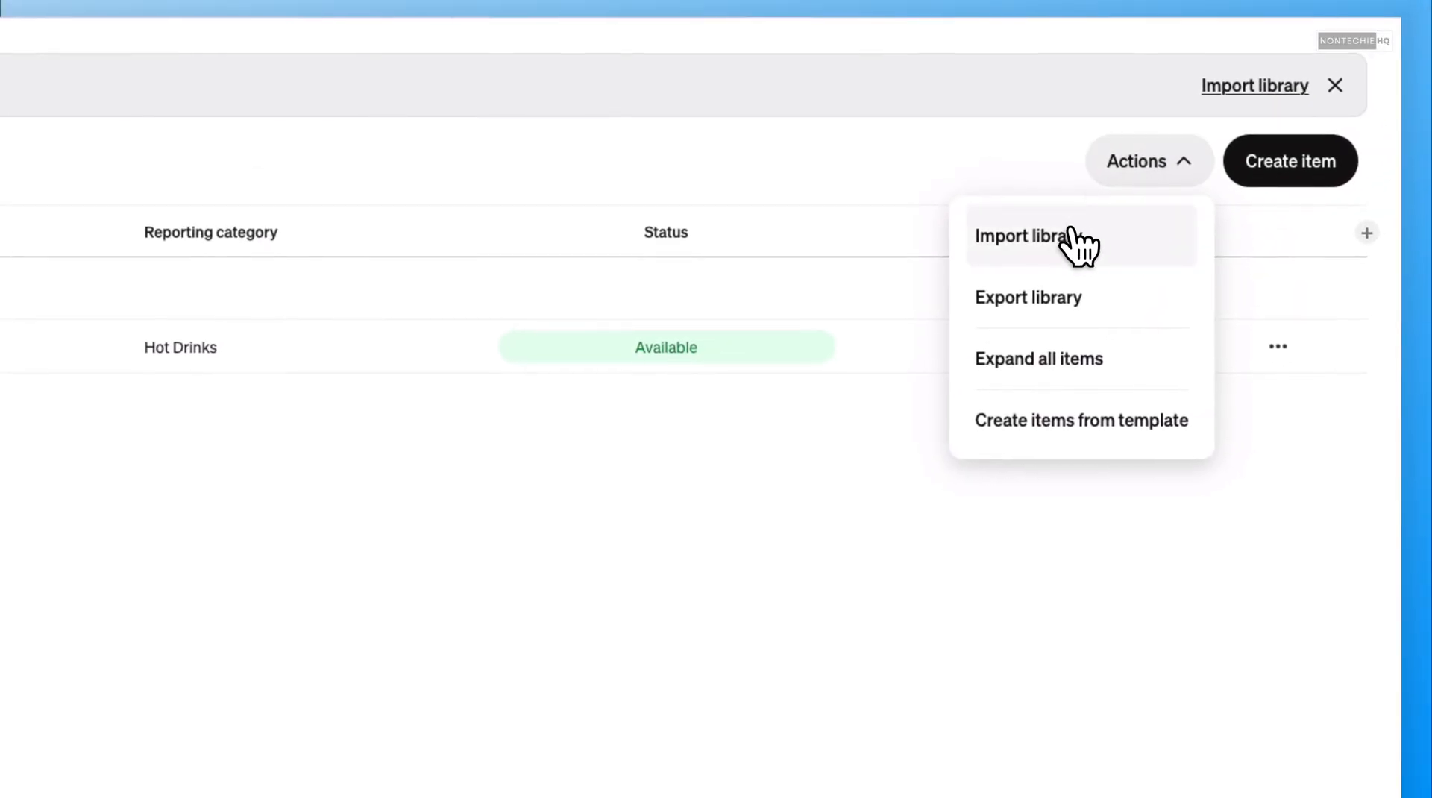
{"action": "left_click", "coordinate": [1023, 257]}
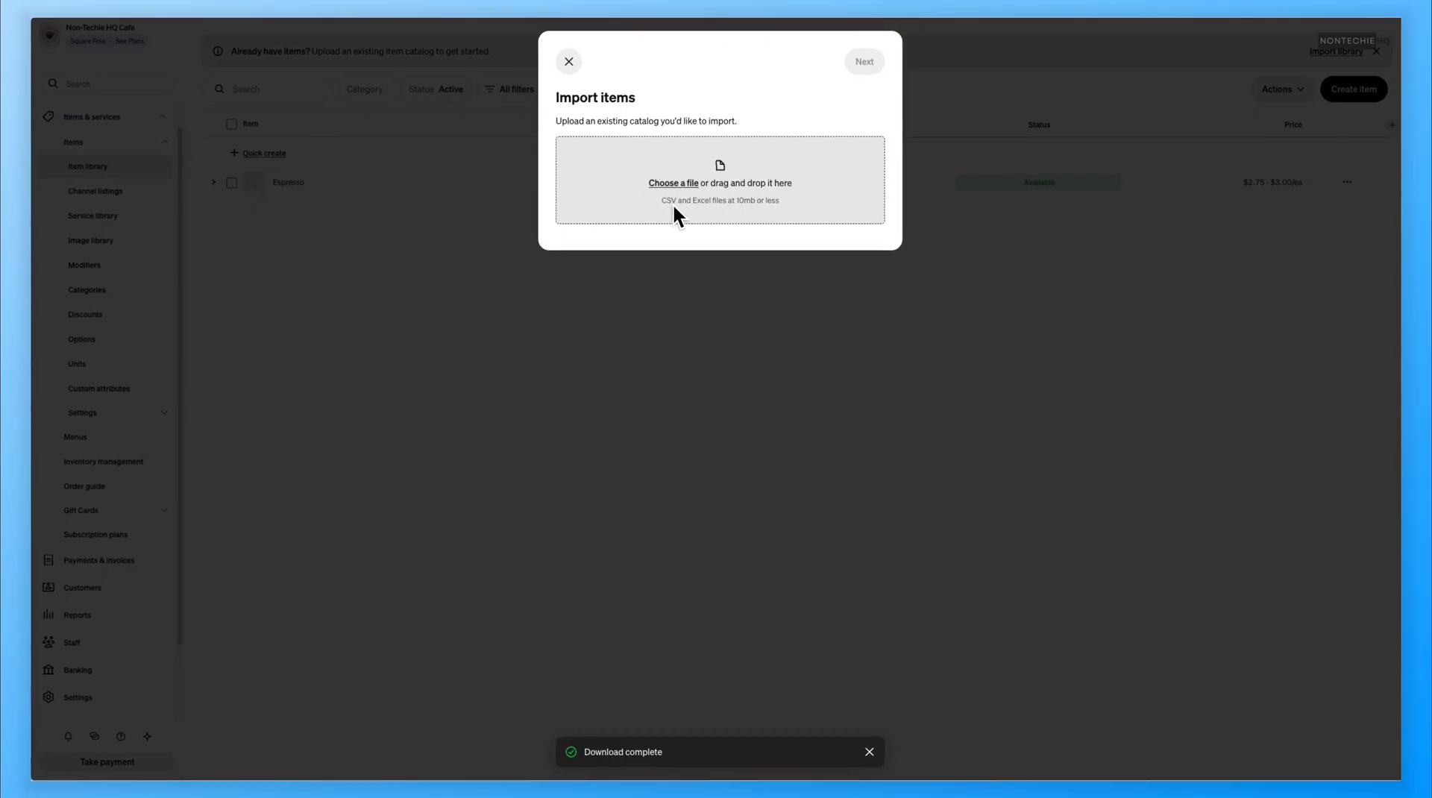
{"action": "left_click", "coordinate": [670, 210]}
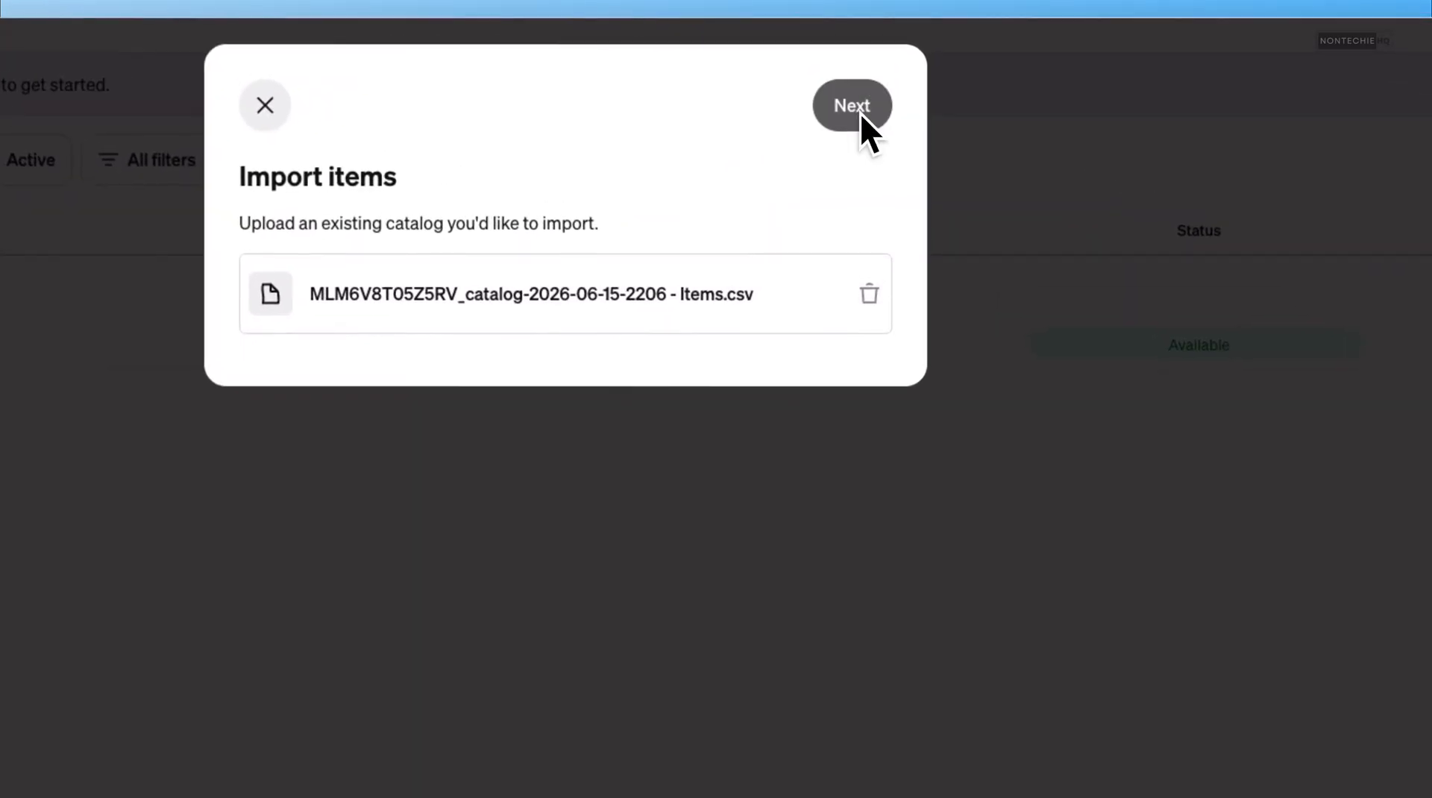
{"action": "left_click", "coordinate": [861, 111]}
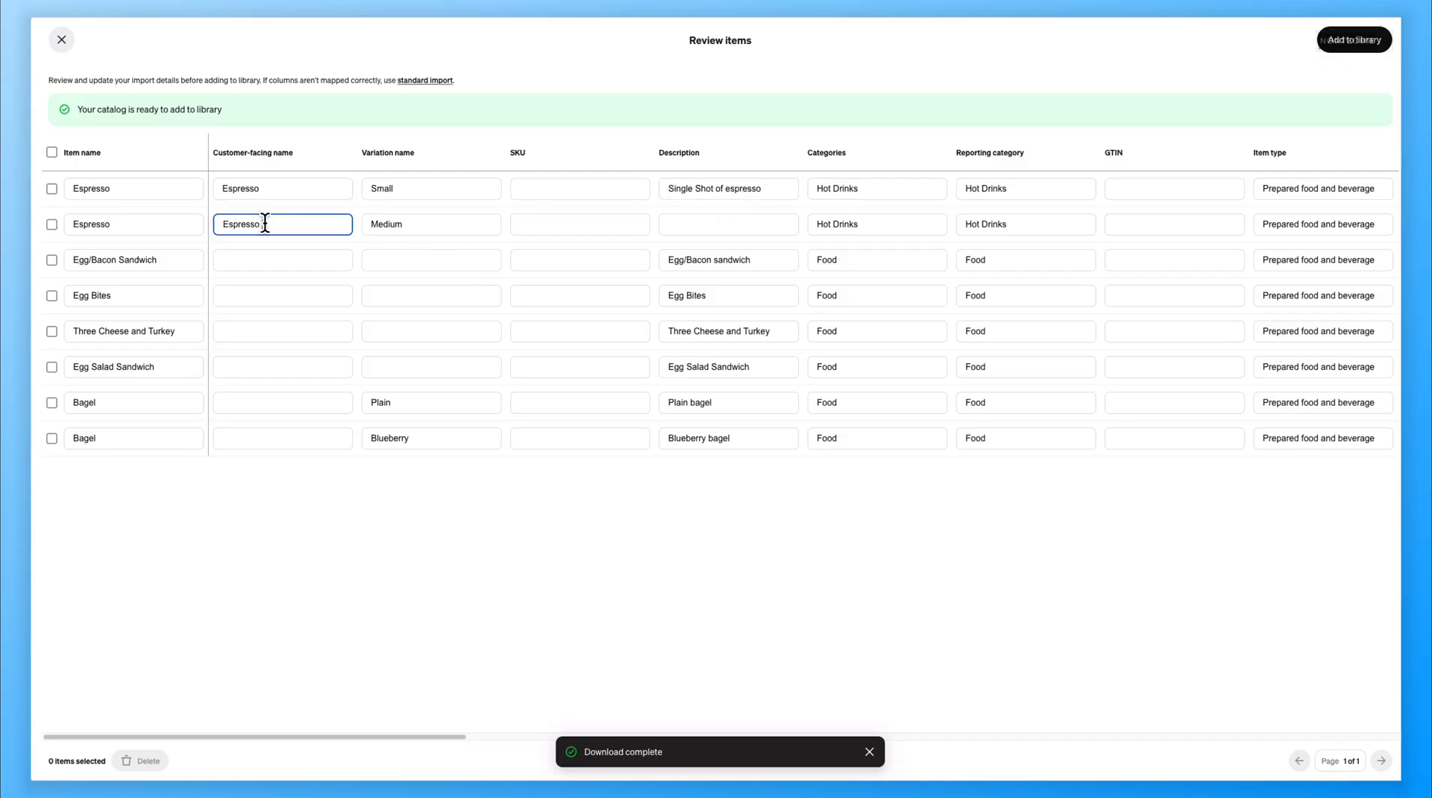
Step: Copy the item names Egg/Bacon Sandwich and Egg Bites into their customer-facing name fields
{"action": "left_click", "coordinate": [138, 264]}
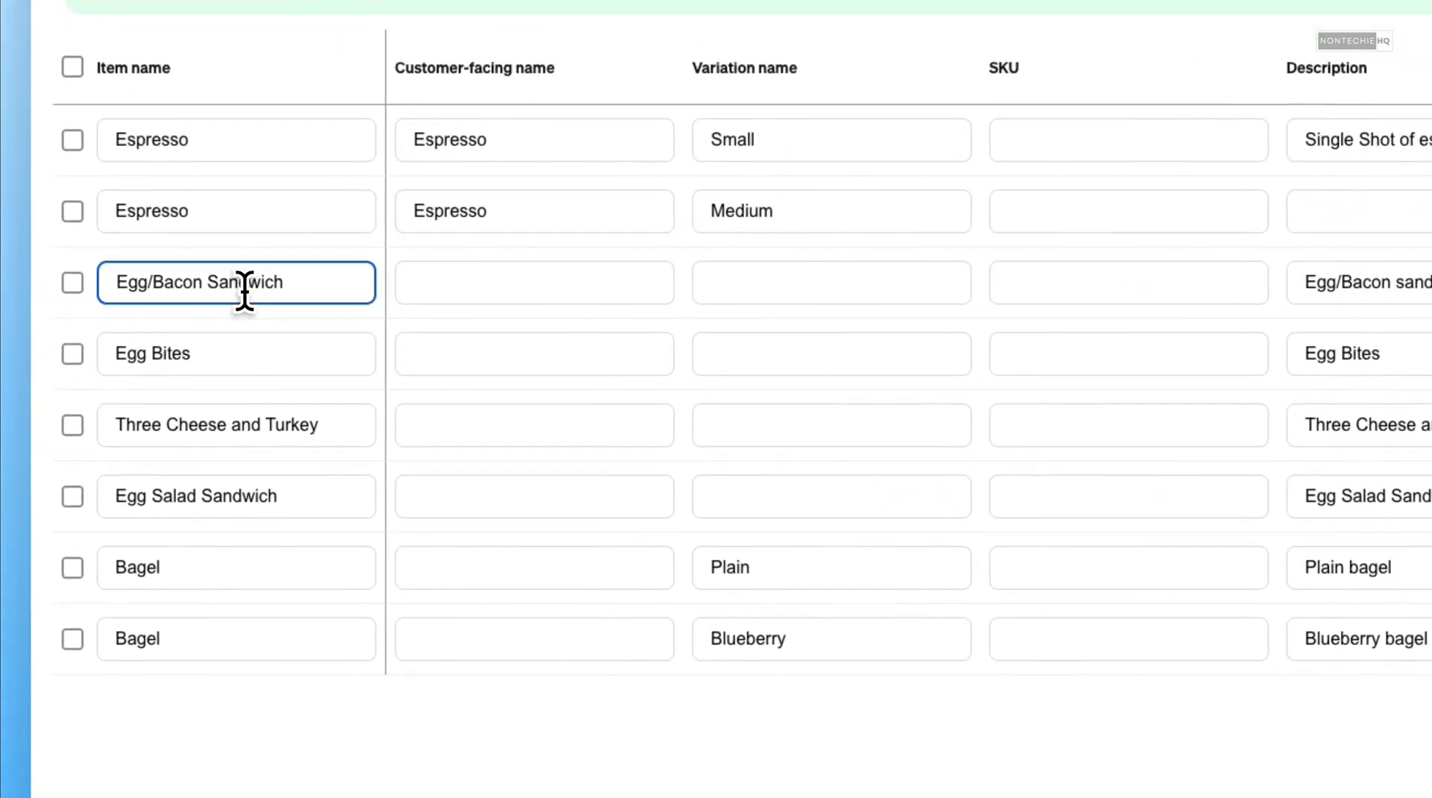
{"action": "triple_click", "coordinate": [245, 291]}
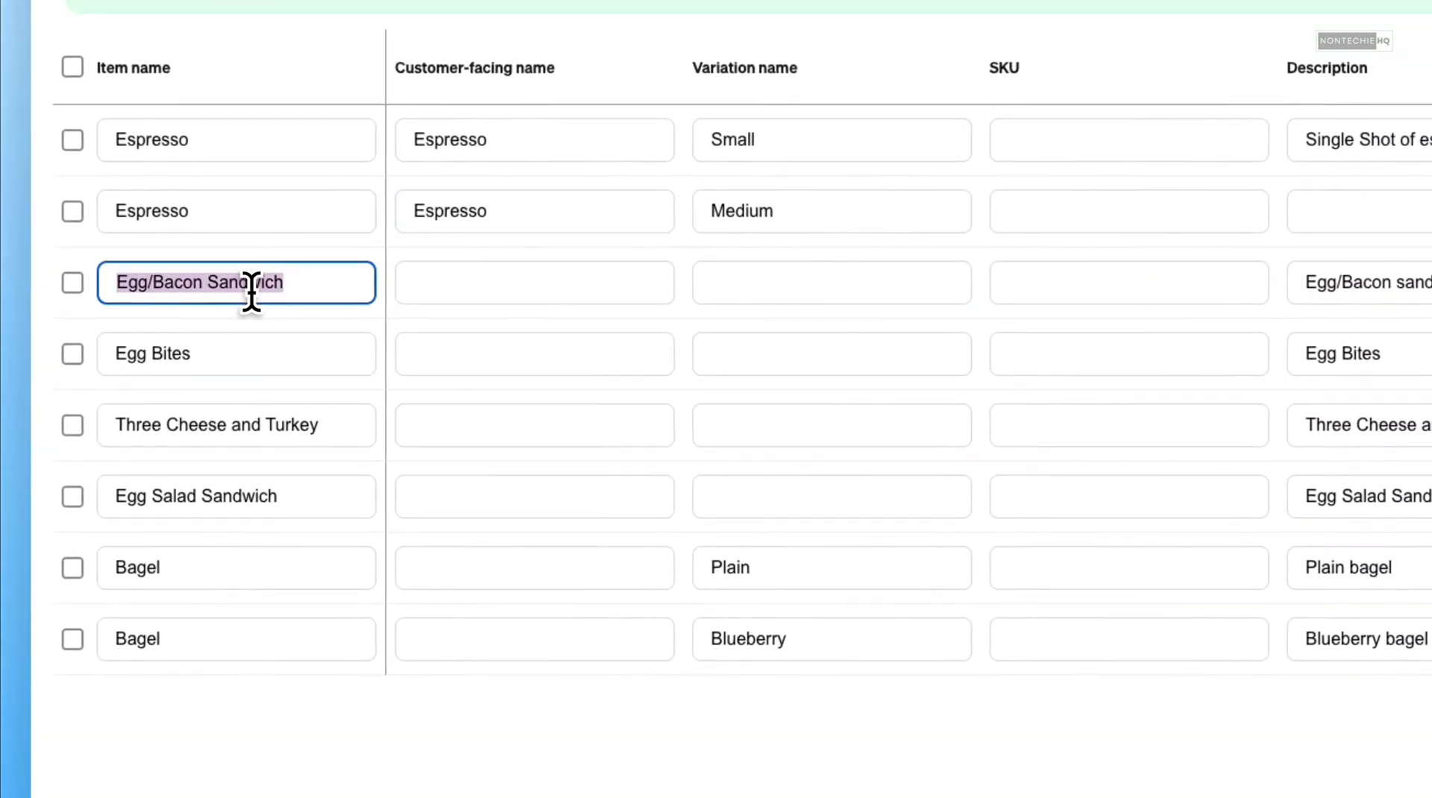
{"action": "key", "text": "ctrl+c"}
{"action": "left_click", "coordinate": [512, 275]}
{"action": "key", "text": "ctrl+v"}
{"action": "left_click", "coordinate": [293, 355]}
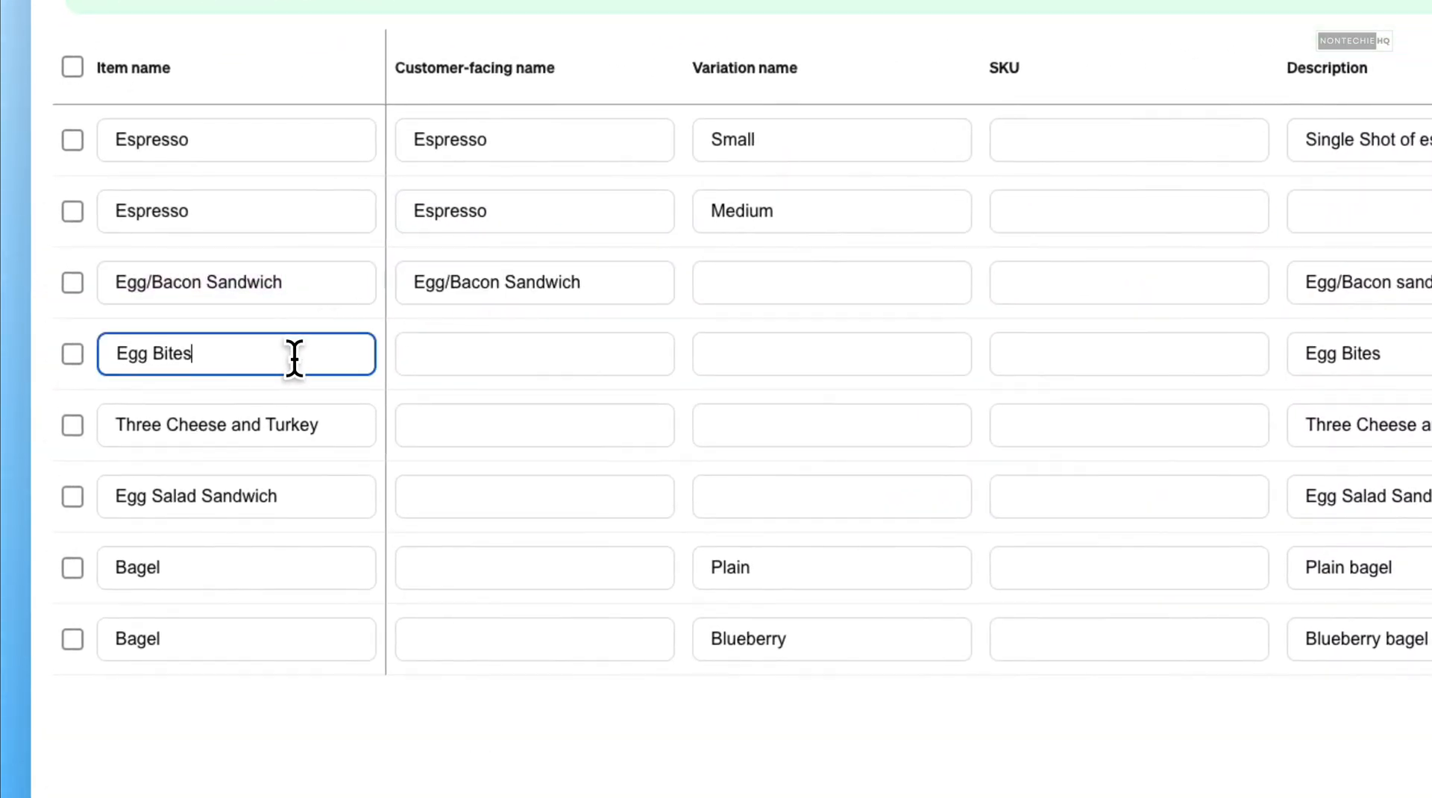
{"action": "triple_click", "coordinate": [294, 355]}
{"action": "left_click", "coordinate": [473, 358]}
{"action": "key", "text": "ctrl+v"}
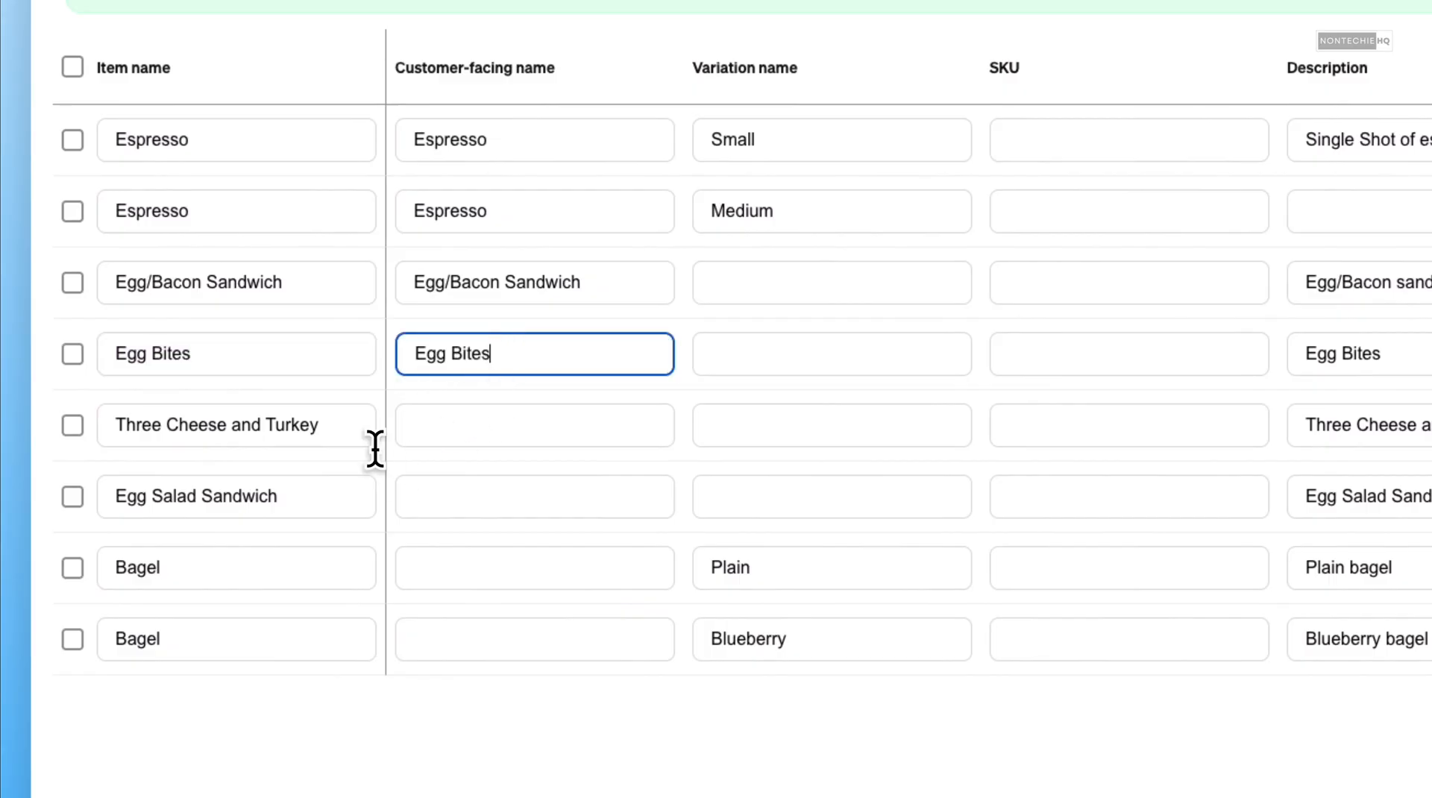
Step: Copy the item names Three Cheese and Turkey and Egg Salad Sandwich into their customer-facing name fields
{"action": "triple_click", "coordinate": [323, 423]}
{"action": "key", "text": "ctrl+c"}
{"action": "left_click", "coordinate": [532, 425]}
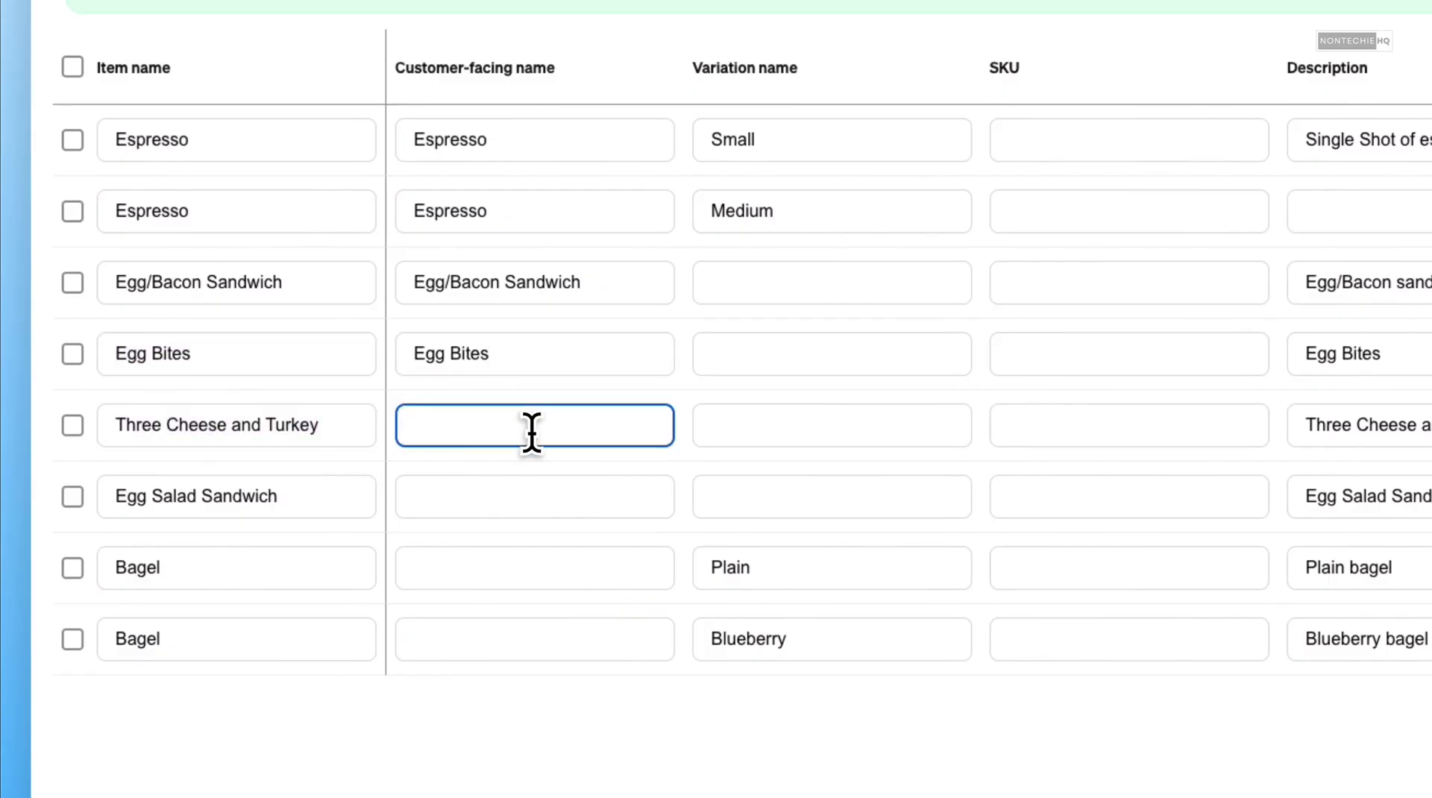
{"action": "key", "text": "ctrl+v"}
{"action": "left_click", "coordinate": [198, 495]}
{"action": "triple_click", "coordinate": [198, 495]}
{"action": "key", "text": "ctrl+c"}
{"action": "left_click", "coordinate": [458, 518]}
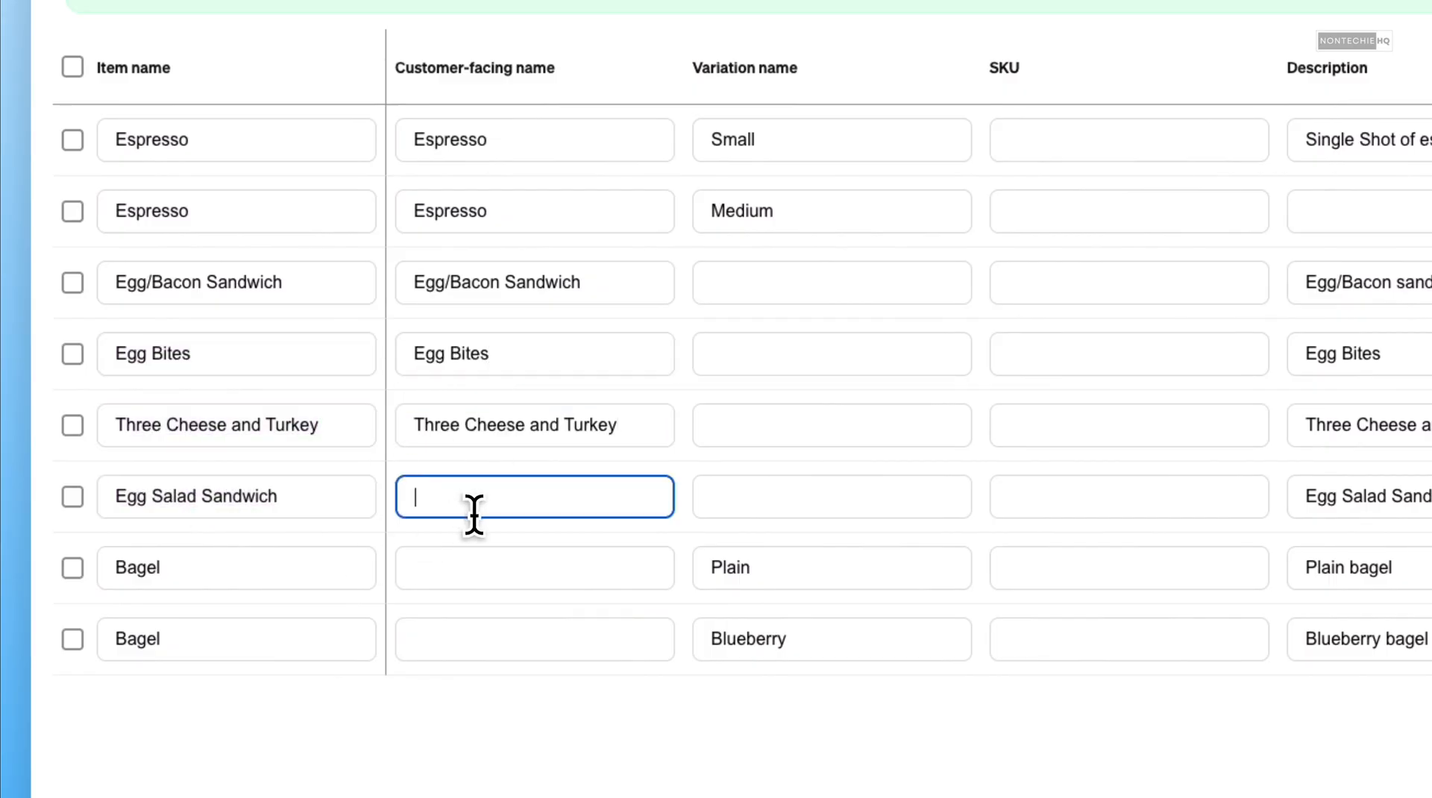
{"action": "key", "text": "ctrl+v"}
Step: Enter the customer-facing names Plain Bagel and Blueberry Bagel for the two Bagel variations
{"action": "triple_click", "coordinate": [153, 567]}
{"action": "scroll", "coordinate": [543, 521], "scroll_direction": "down", "scroll_amount": 3}
{"action": "left_click", "coordinate": [501, 390]}
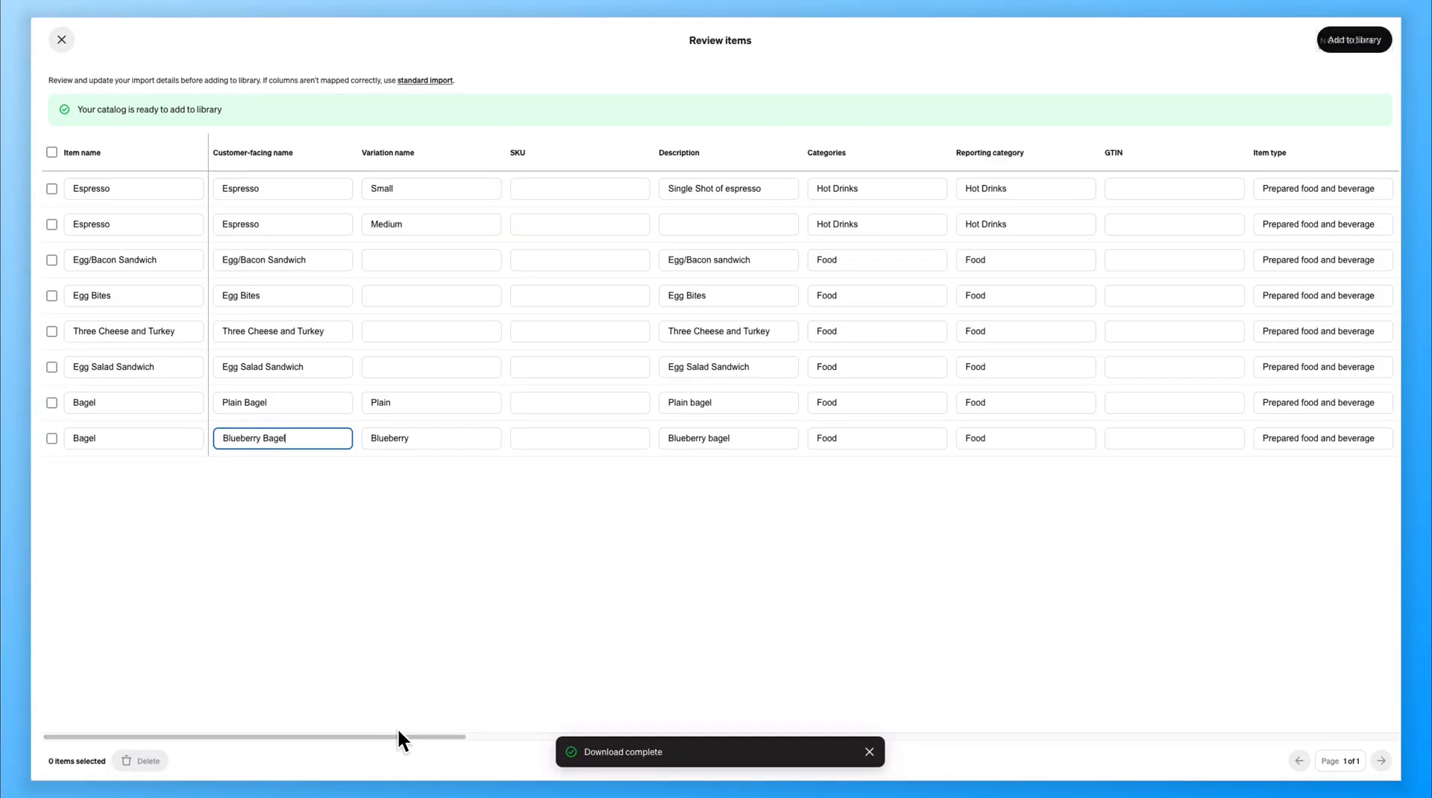
Step: Add the reviewed items using Add and update existing library, and accept the automatic update of variation details
{"action": "left_click_drag", "start_coordinate": [397, 736], "coordinate": [536, 739]}
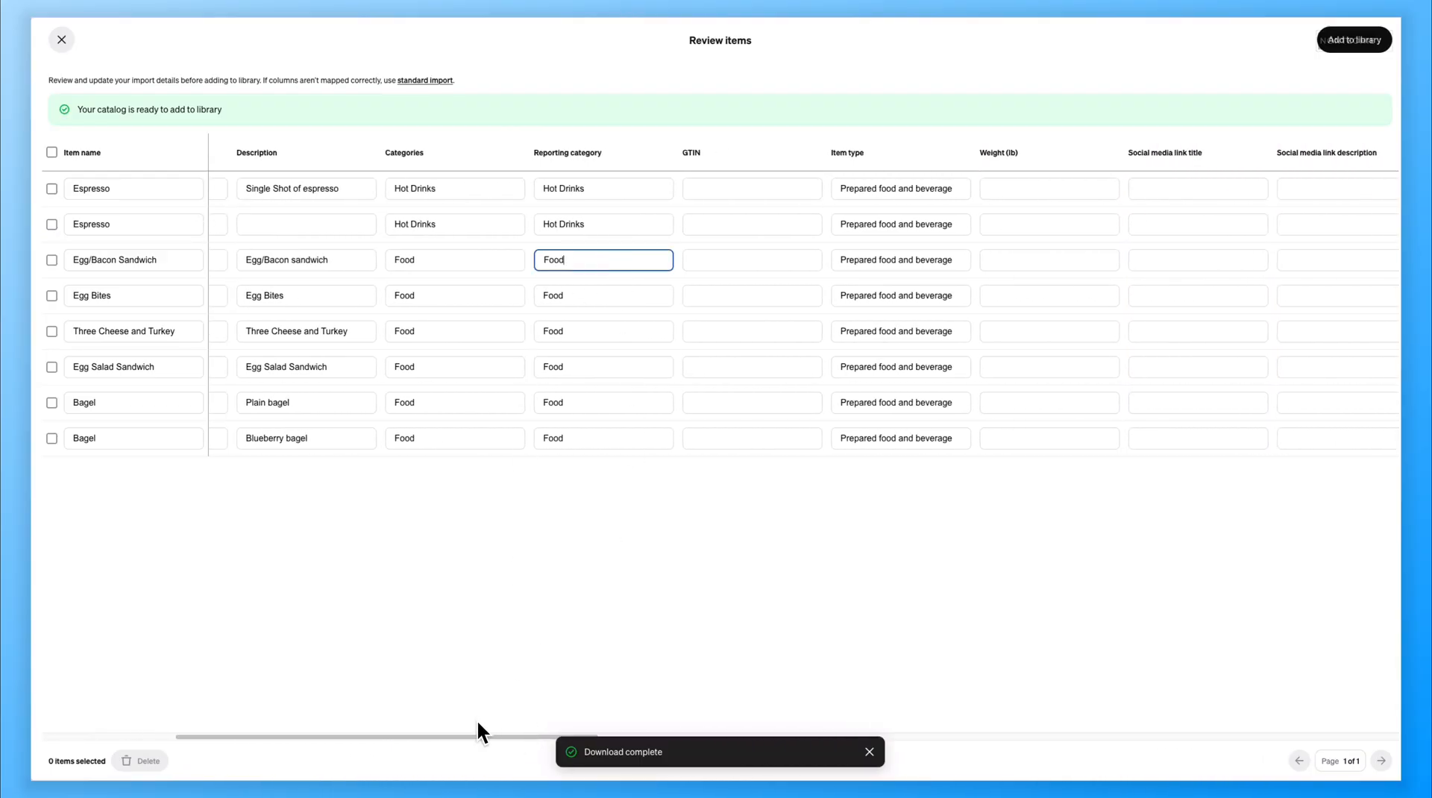
{"action": "left_click_drag", "start_coordinate": [478, 735], "coordinate": [1279, 718]}
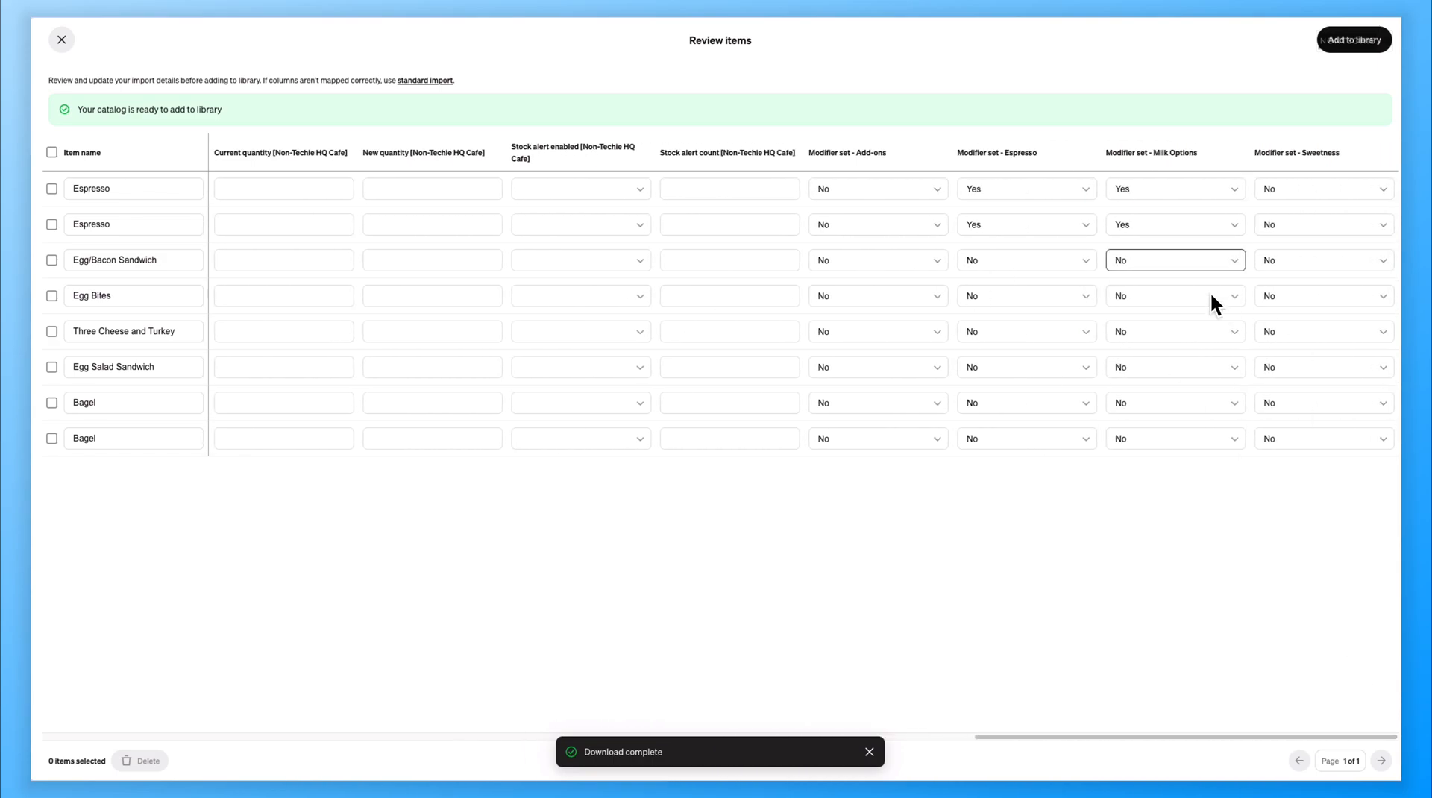
{"action": "left_click", "coordinate": [1356, 41]}
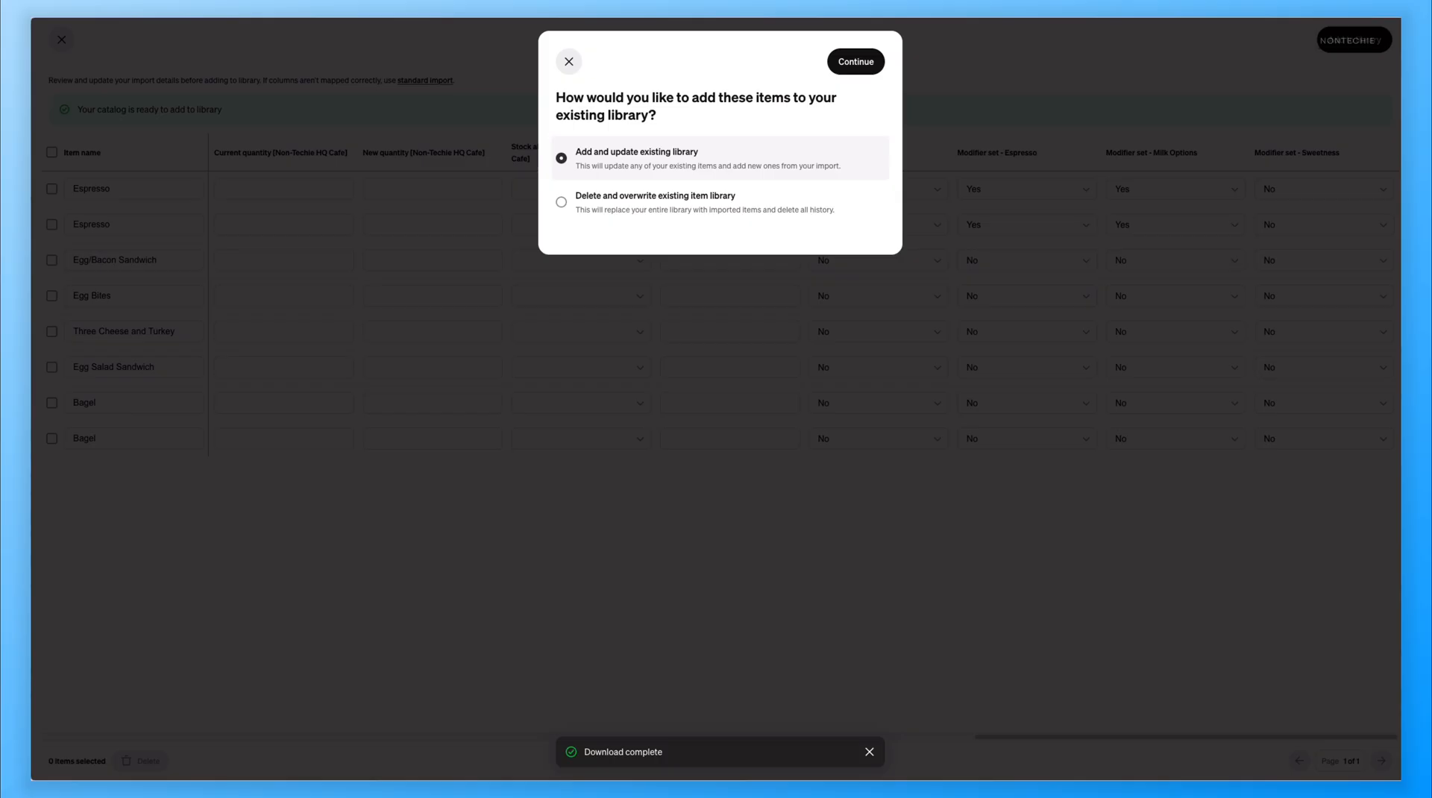
{"action": "left_click", "coordinate": [620, 199]}
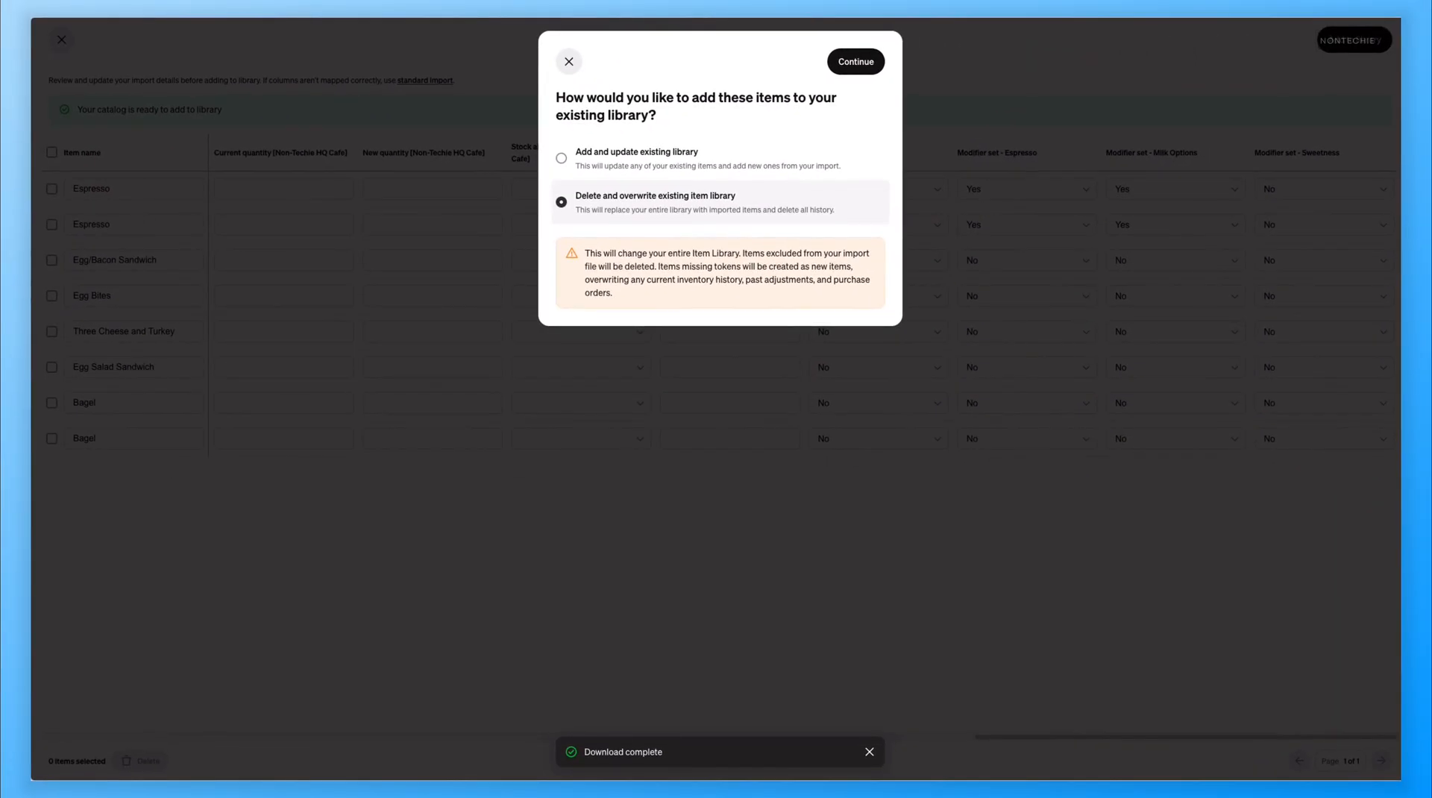
{"action": "left_click", "coordinate": [615, 164]}
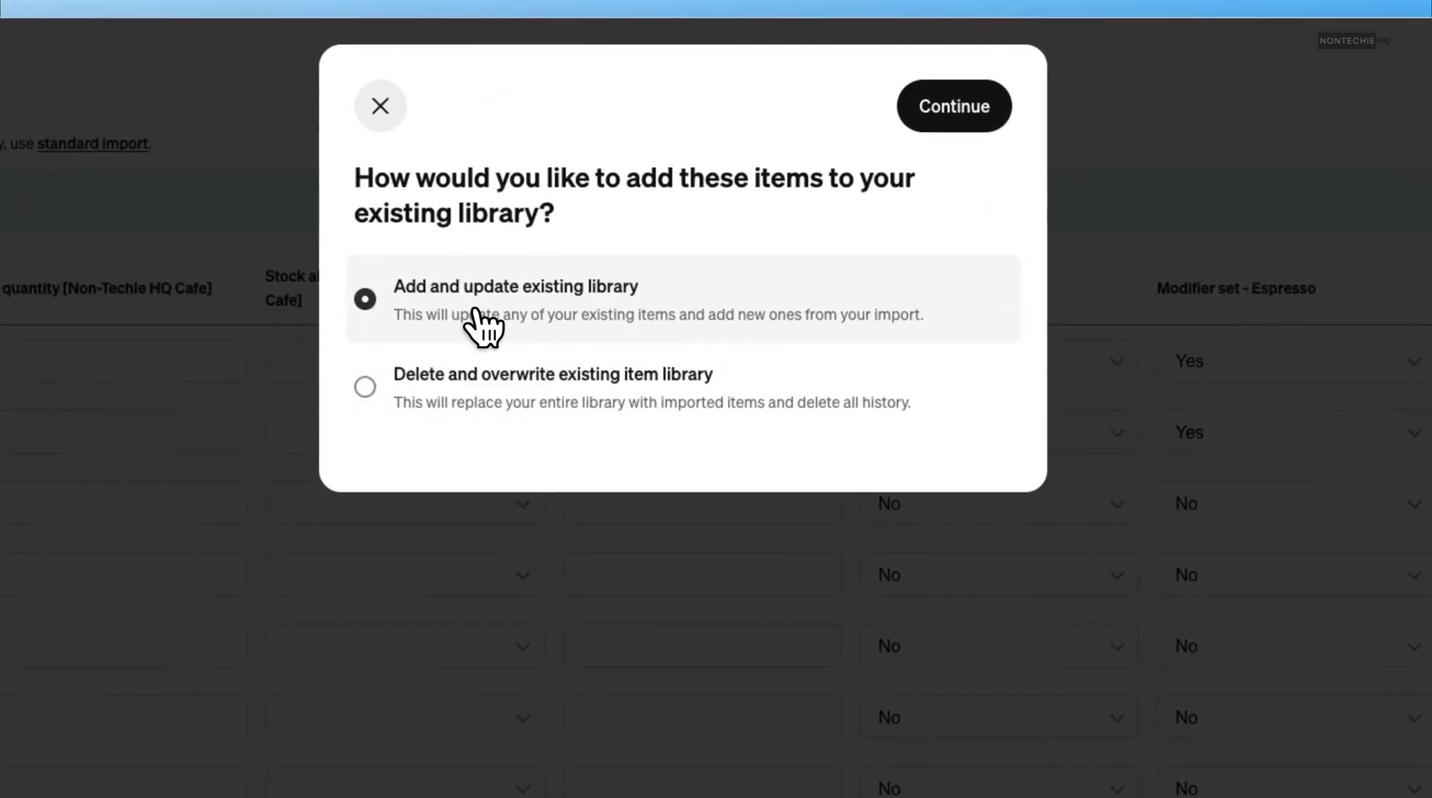
{"action": "left_click", "coordinate": [956, 108]}
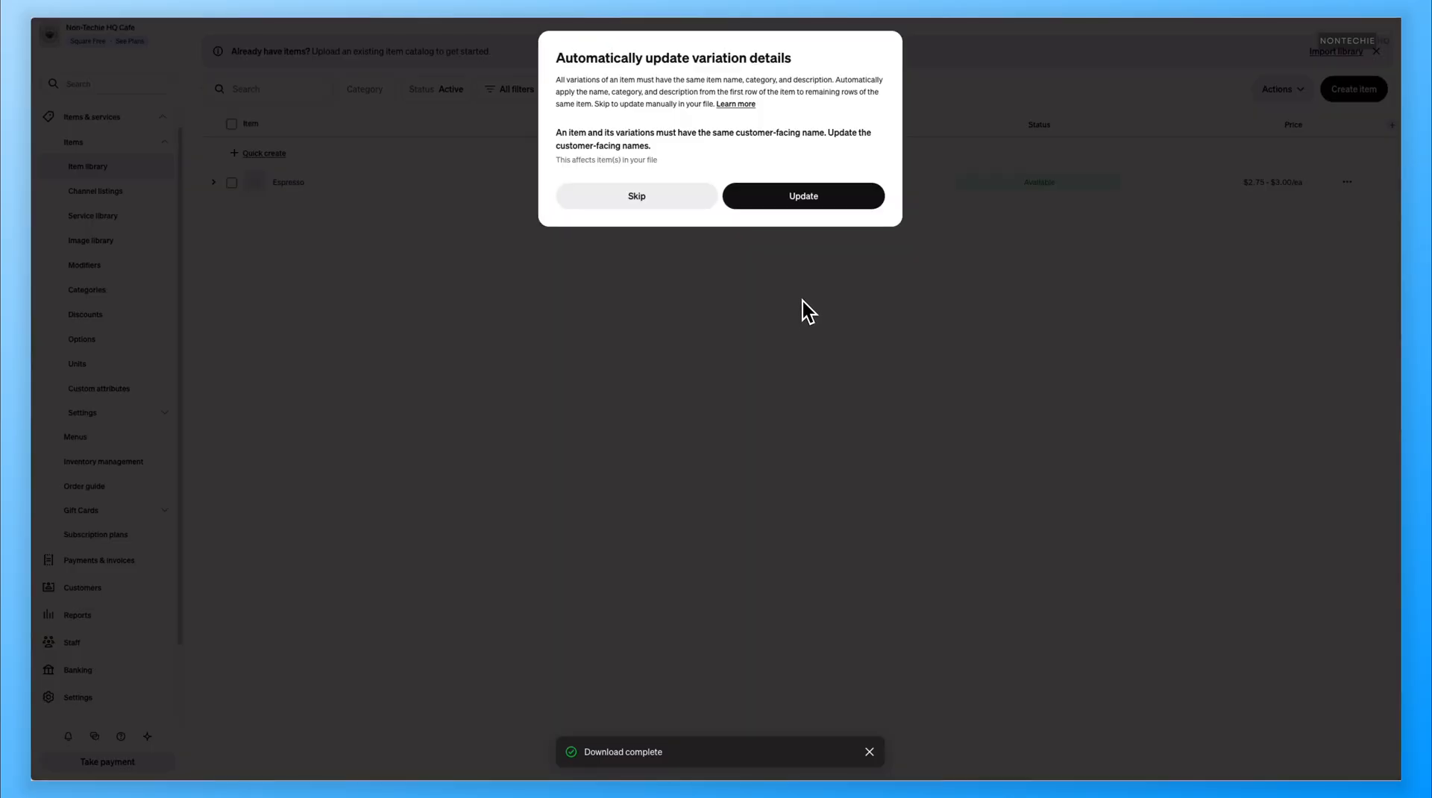
{"action": "left_click", "coordinate": [839, 202]}
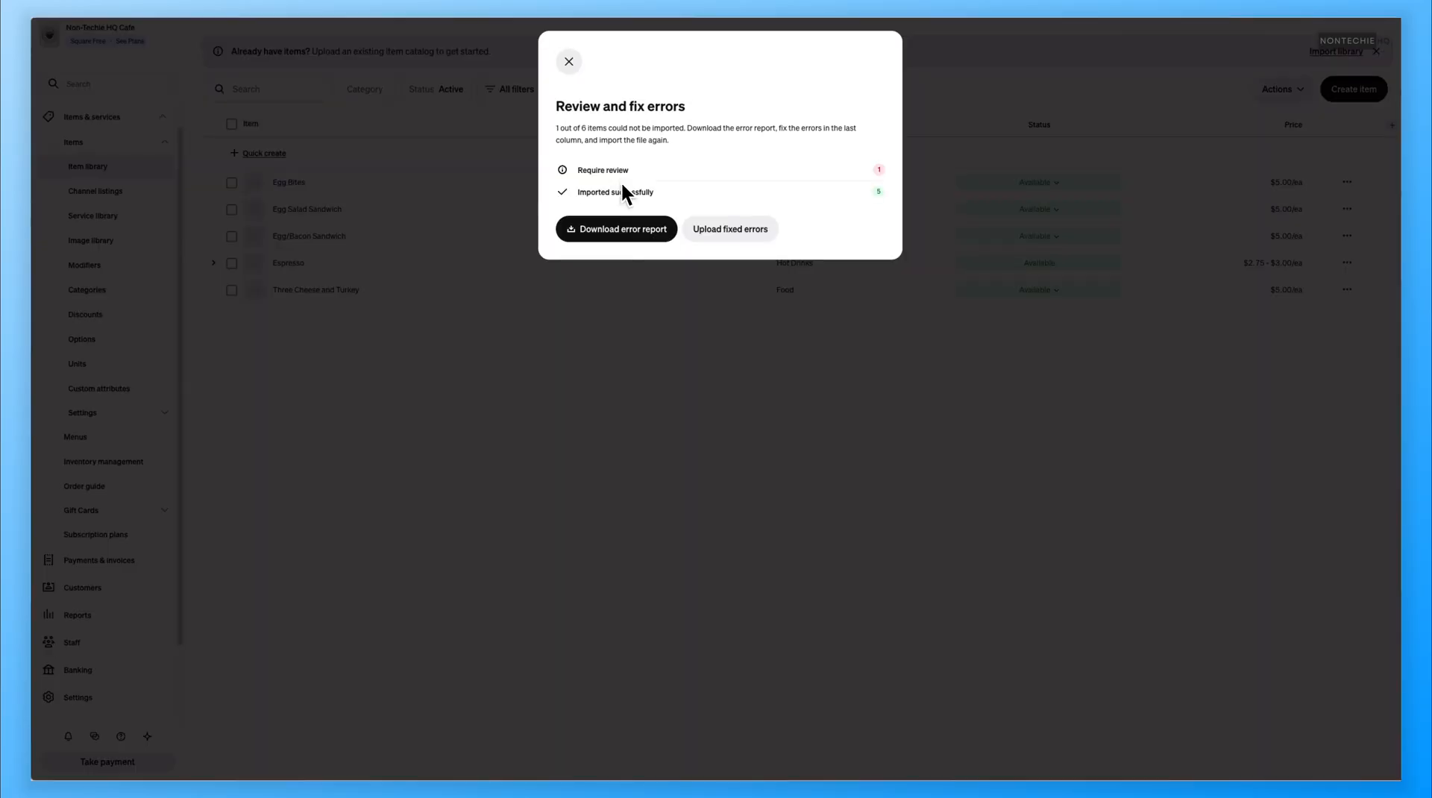
Step: Download the import error report and open it to check the Error column for the Bagel rows
{"action": "left_click", "coordinate": [635, 231]}
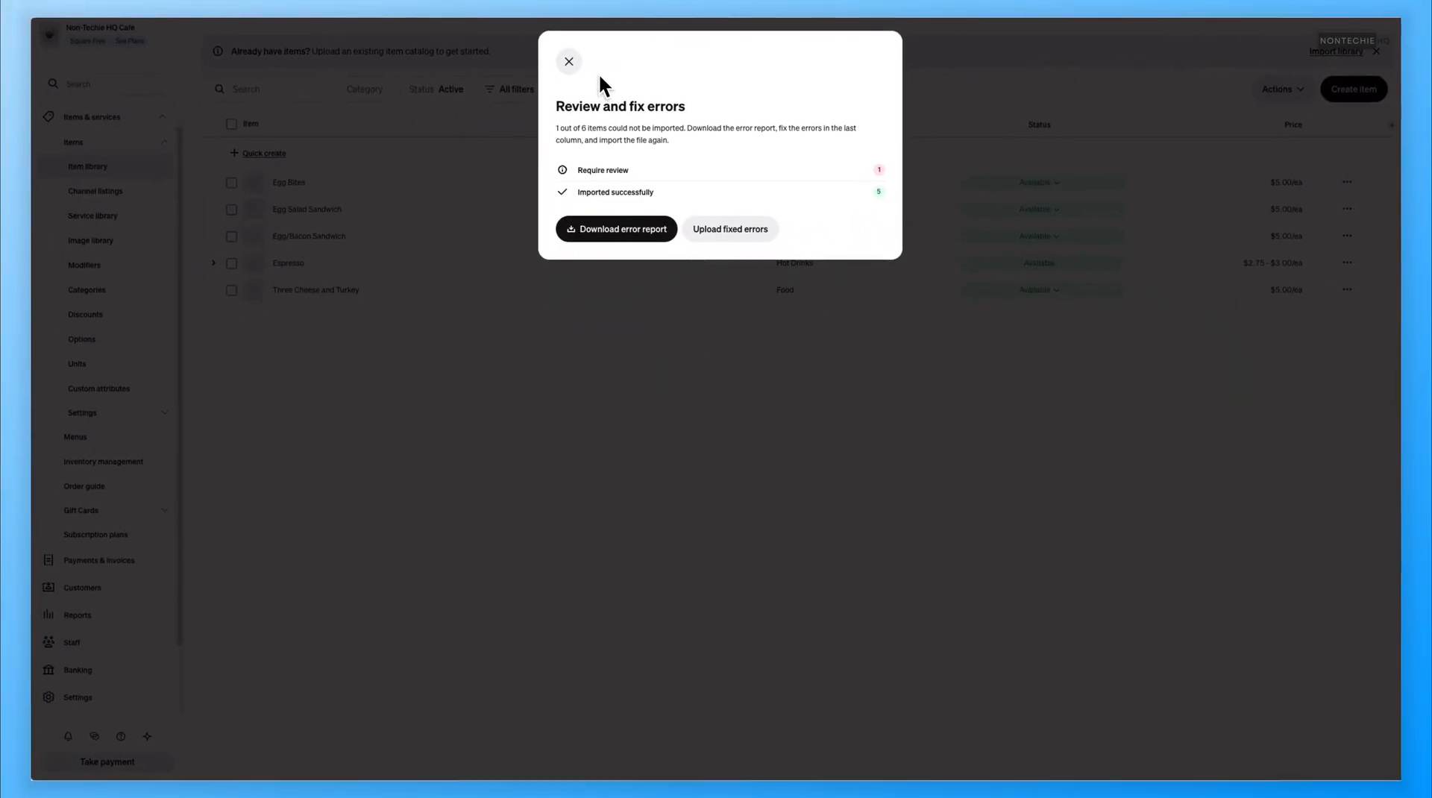
{"action": "left_click", "coordinate": [569, 61]}
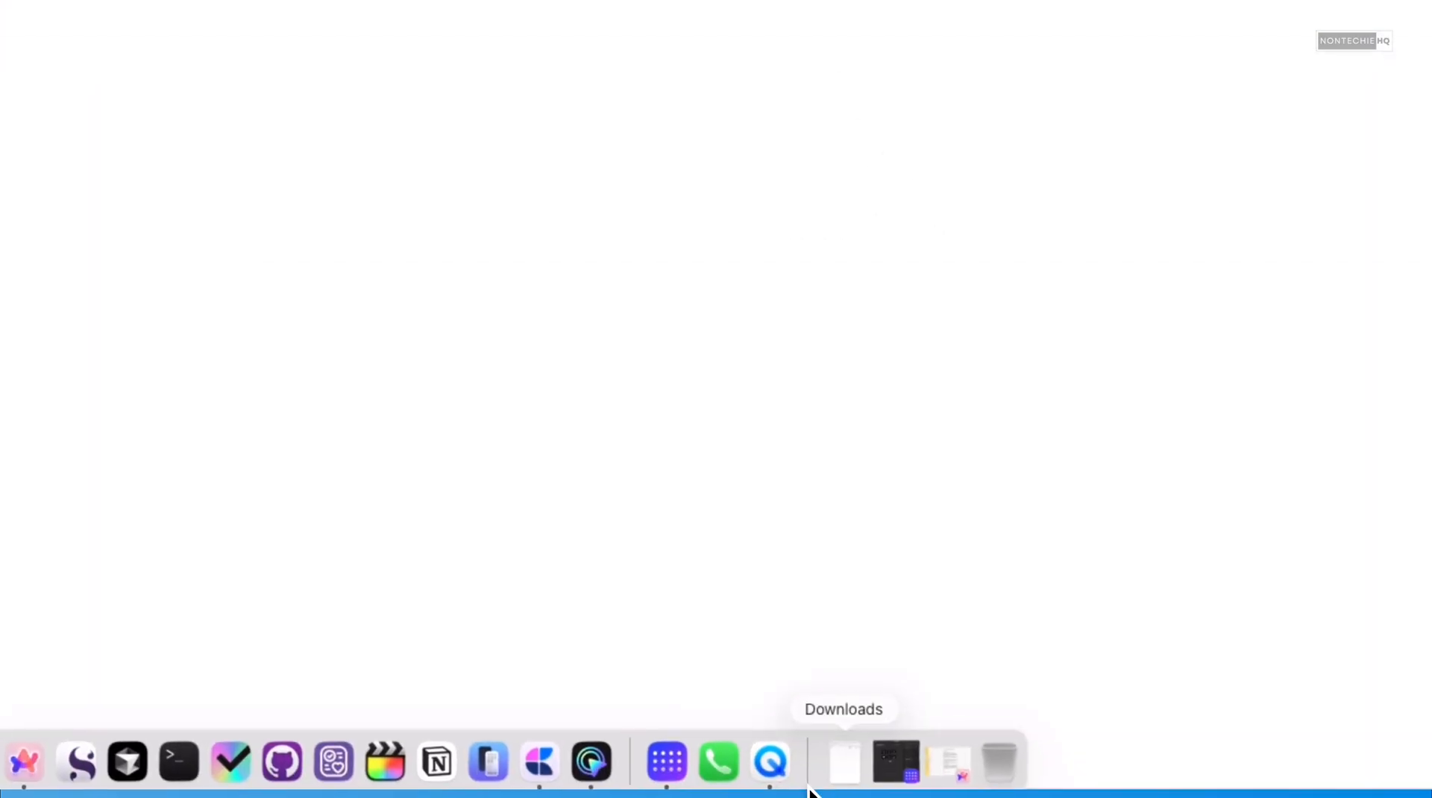
{"action": "left_click", "coordinate": [844, 775]}
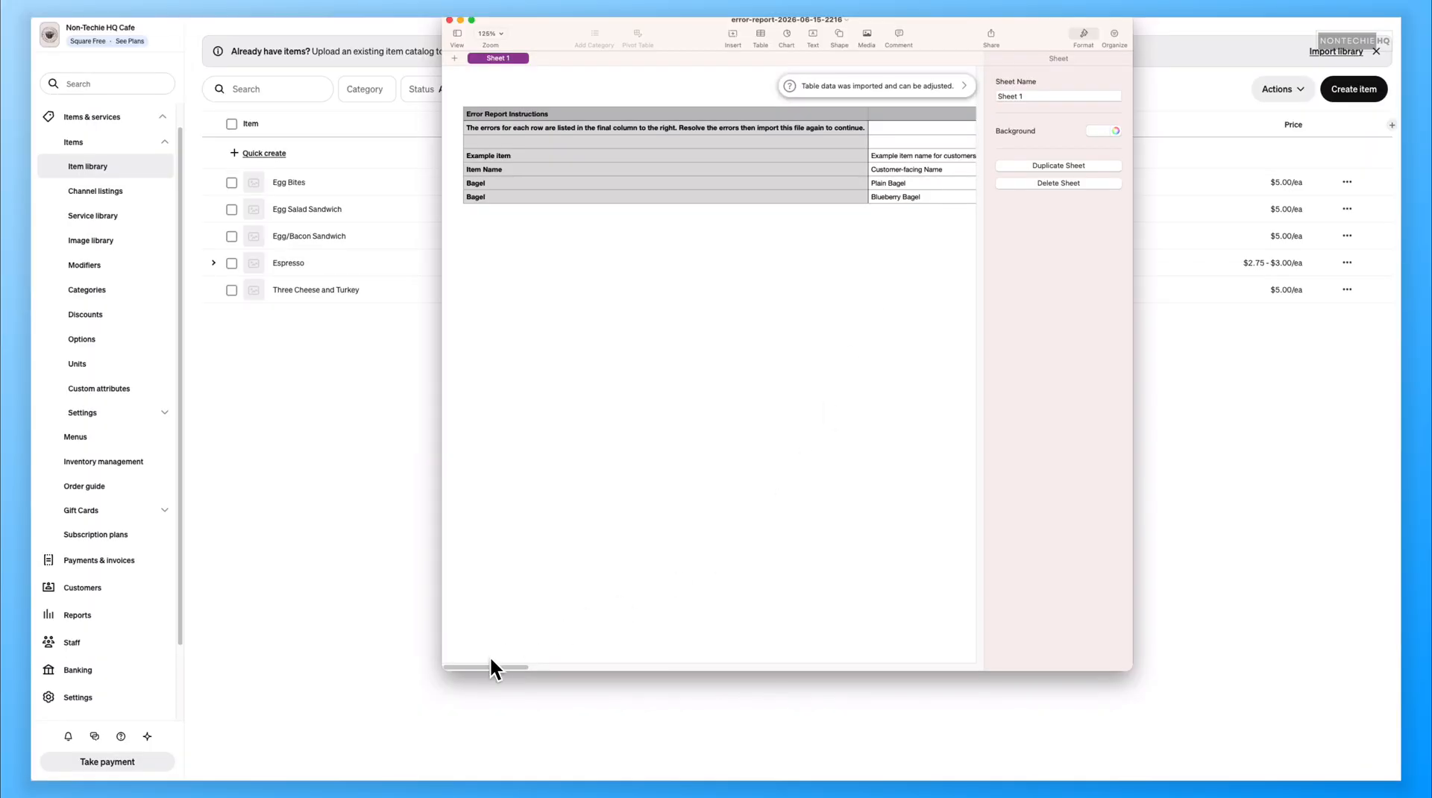
{"action": "left_click_drag", "start_coordinate": [488, 668], "coordinate": [531, 669]}
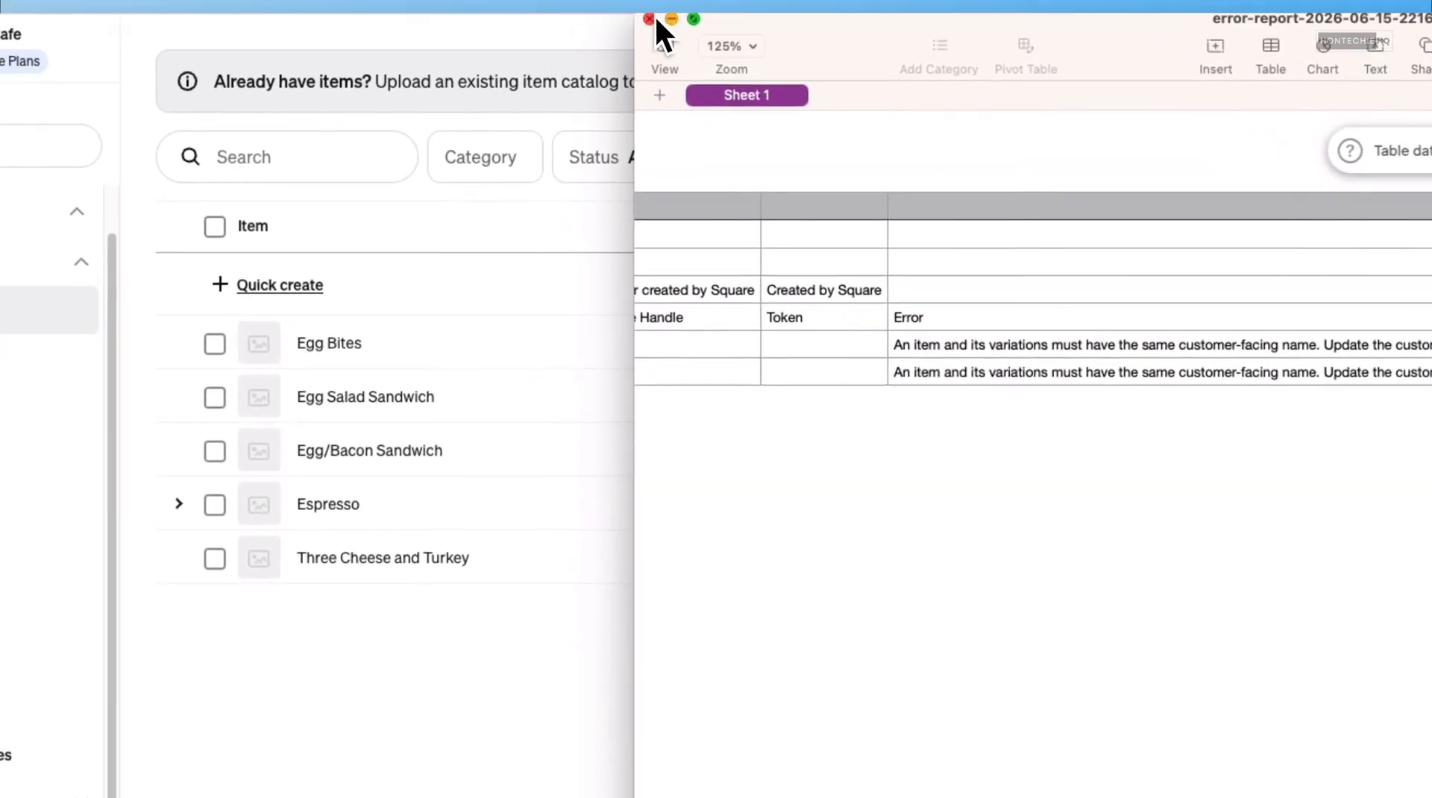
{"action": "left_click", "coordinate": [450, 20]}
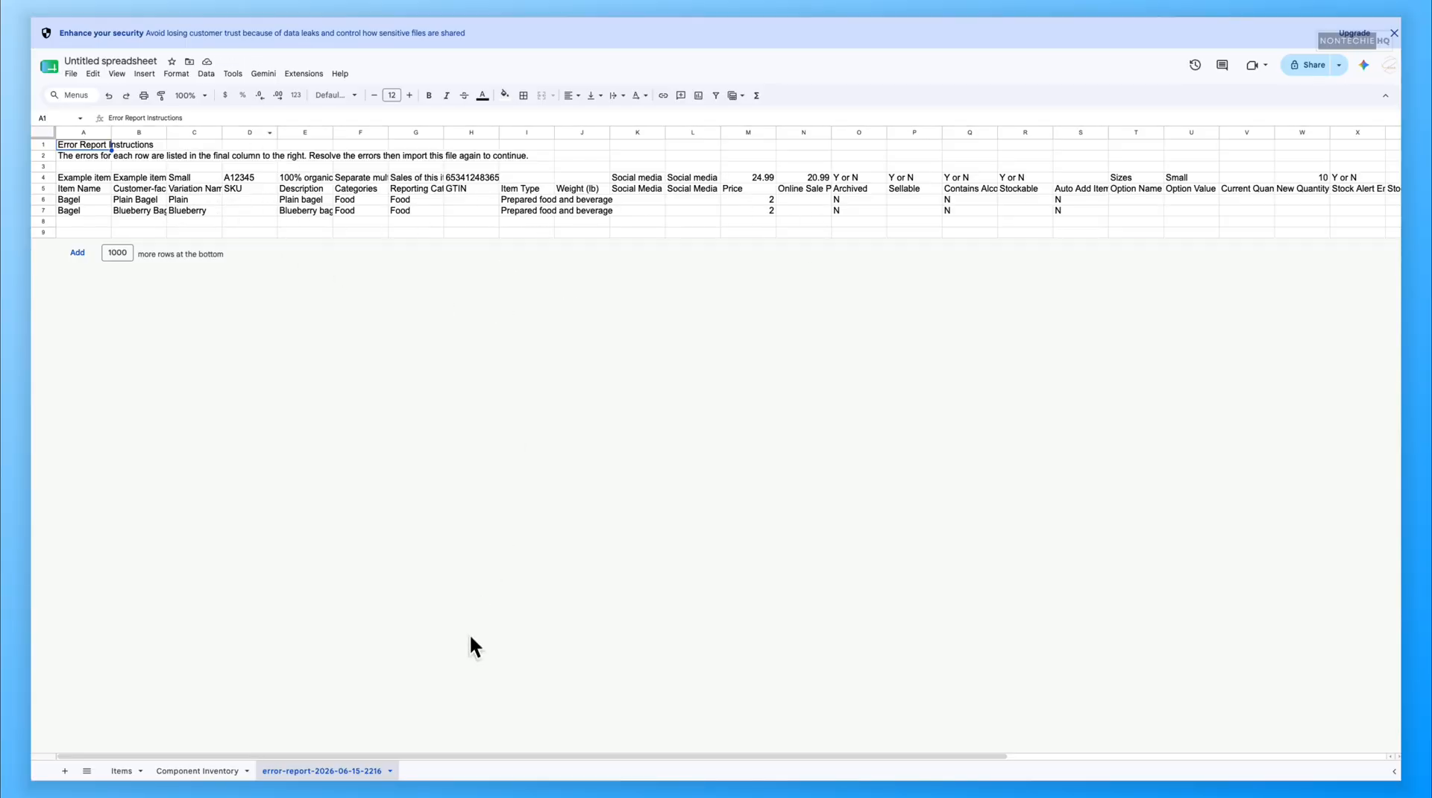
{"action": "left_click_drag", "start_coordinate": [487, 755], "coordinate": [945, 767]}
{"action": "left_click_drag", "start_coordinate": [786, 757], "coordinate": [217, 724]}
{"action": "left_click", "coordinate": [84, 157]}
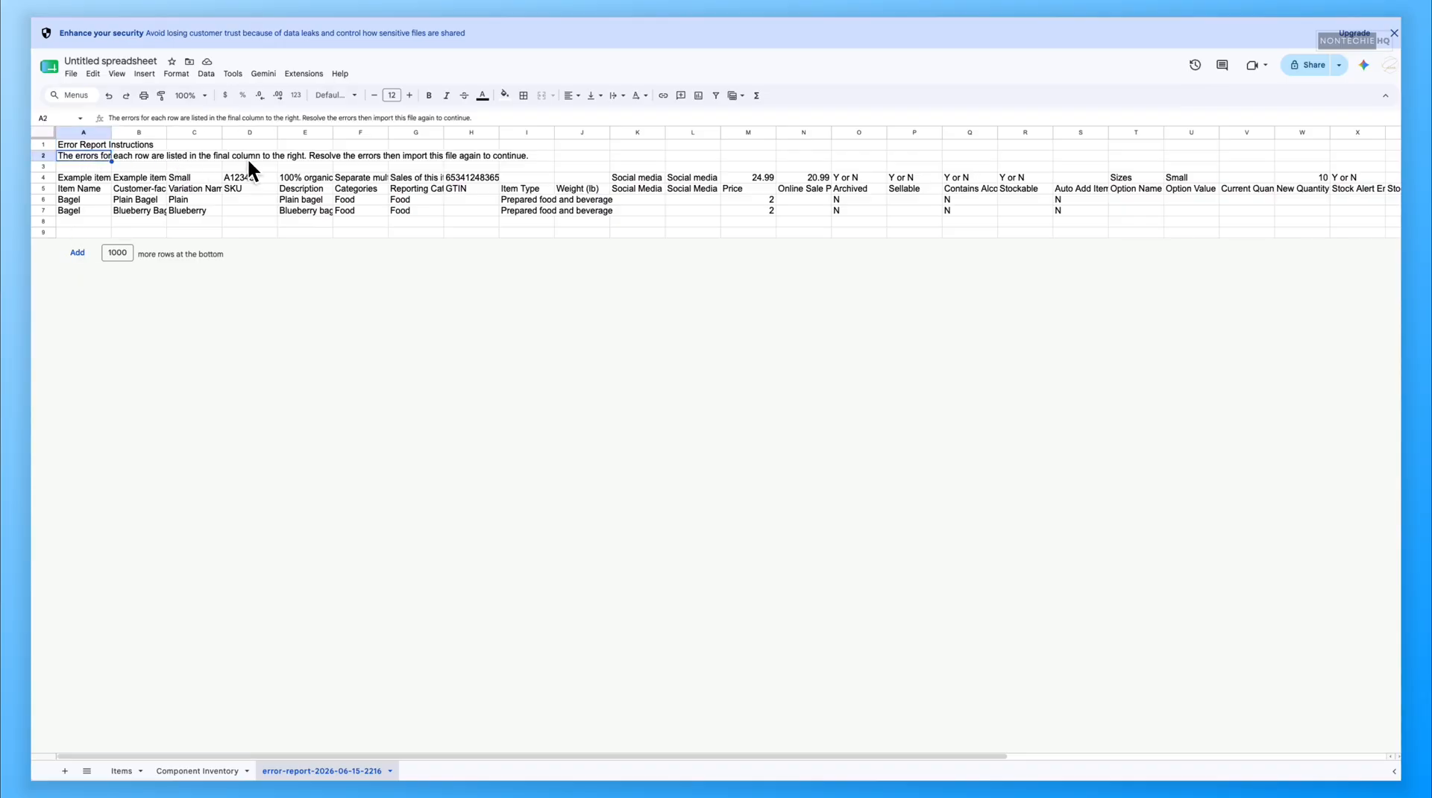
Step: Compare the two Bagel rows' customer-facing names and read the full Error column message for the Plain Bagel row
{"action": "left_click", "coordinate": [91, 198]}
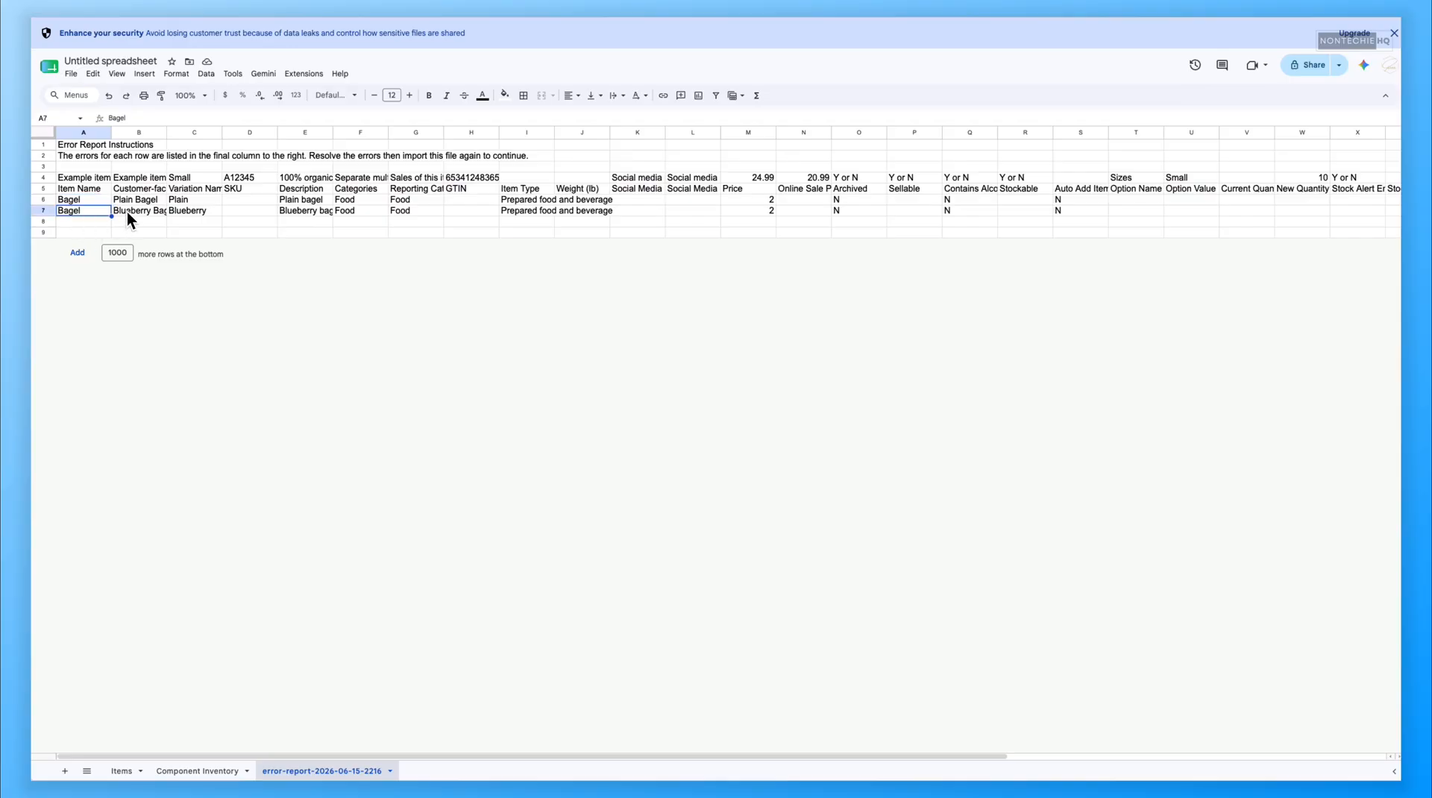
{"action": "left_click", "coordinate": [135, 202]}
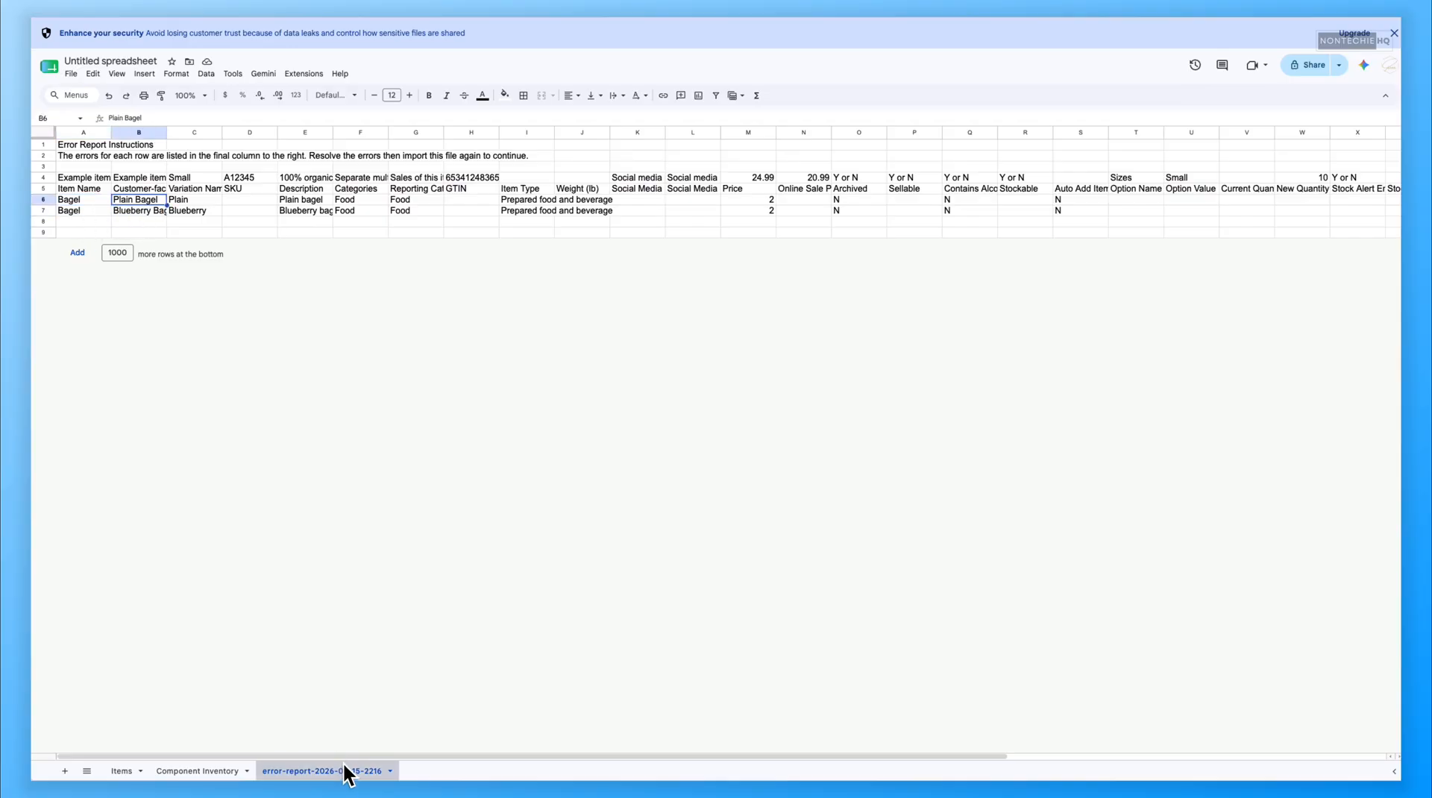
{"action": "left_click_drag", "start_coordinate": [387, 754], "coordinate": [853, 752]}
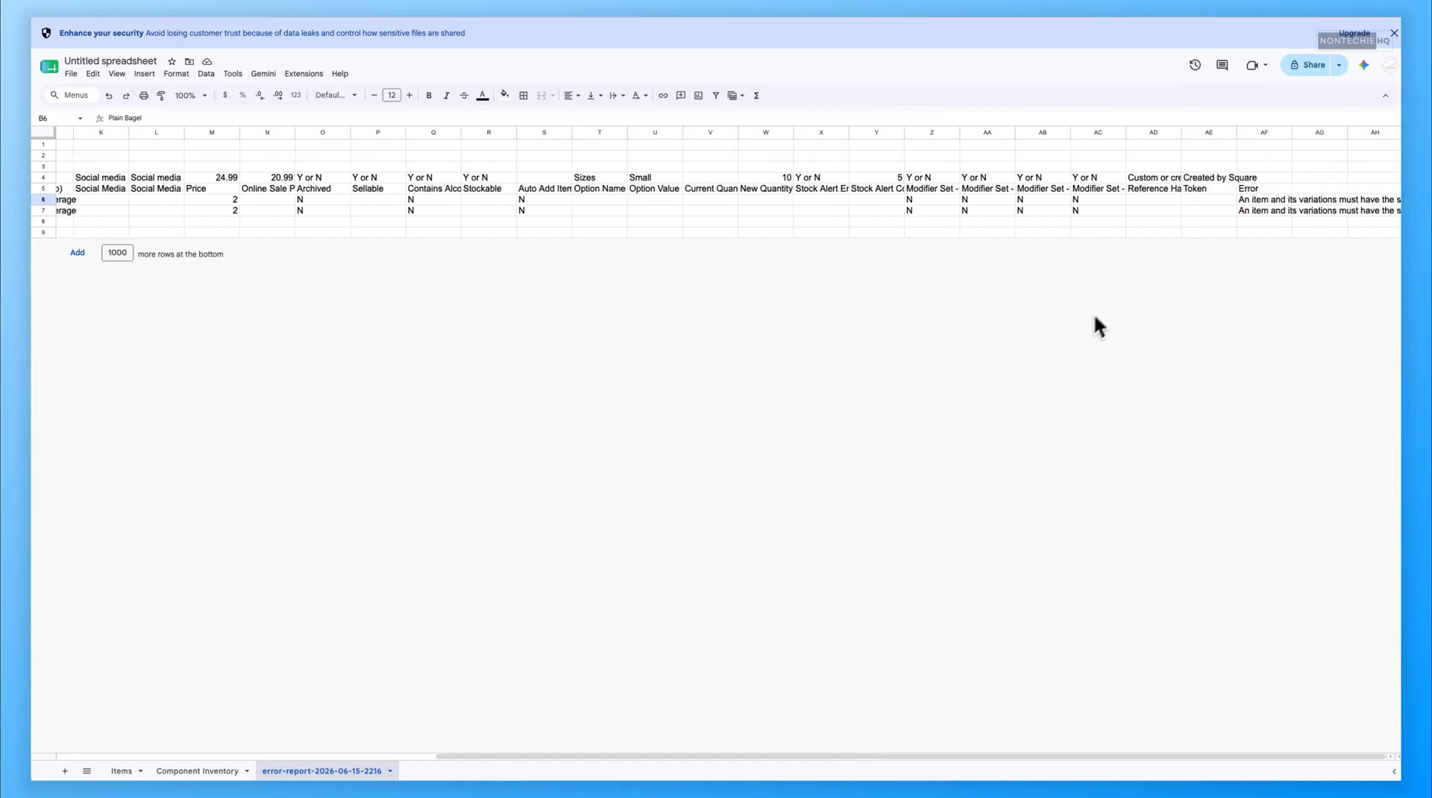
{"action": "left_click", "coordinate": [1264, 199]}
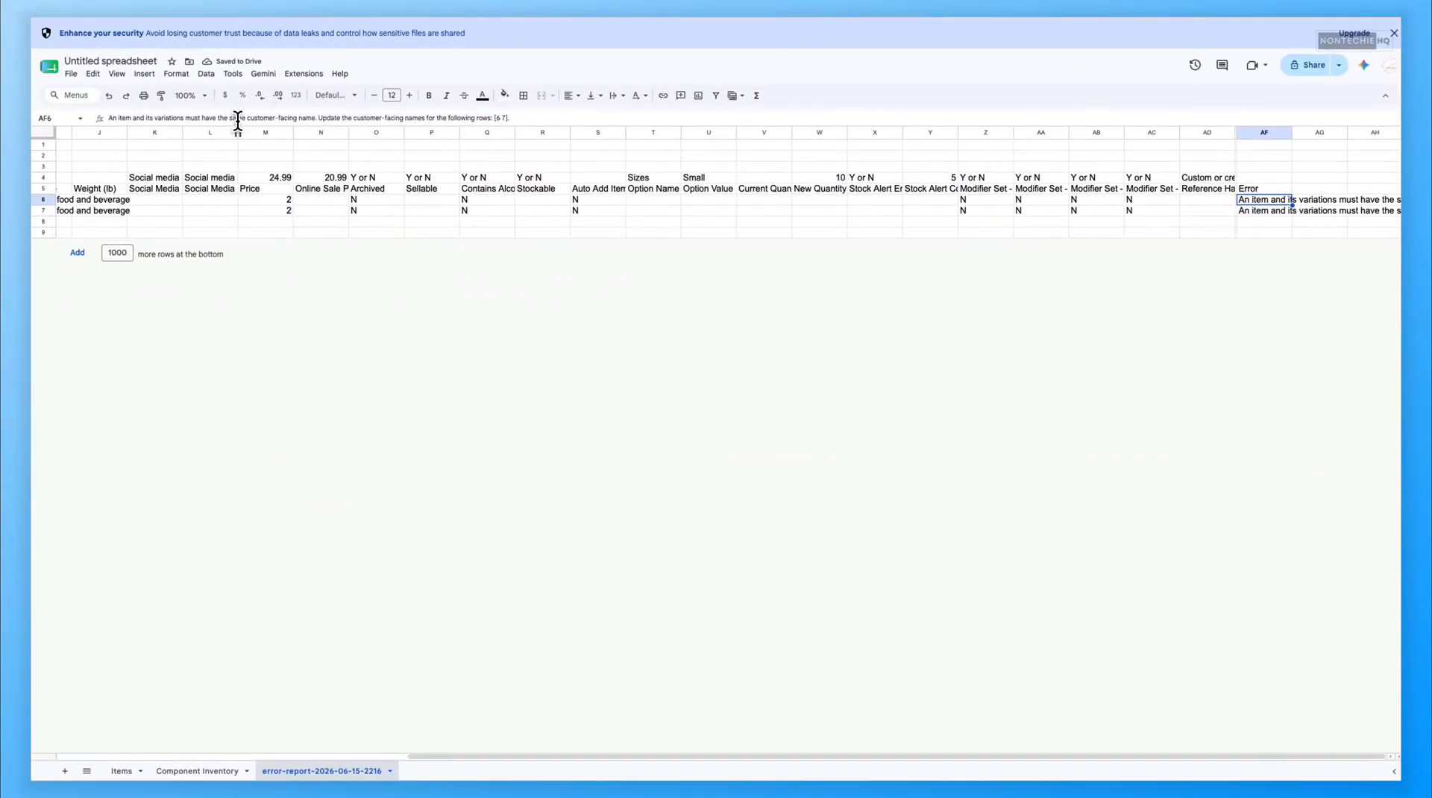
{"action": "left_click_drag", "start_coordinate": [229, 118], "coordinate": [322, 117]}
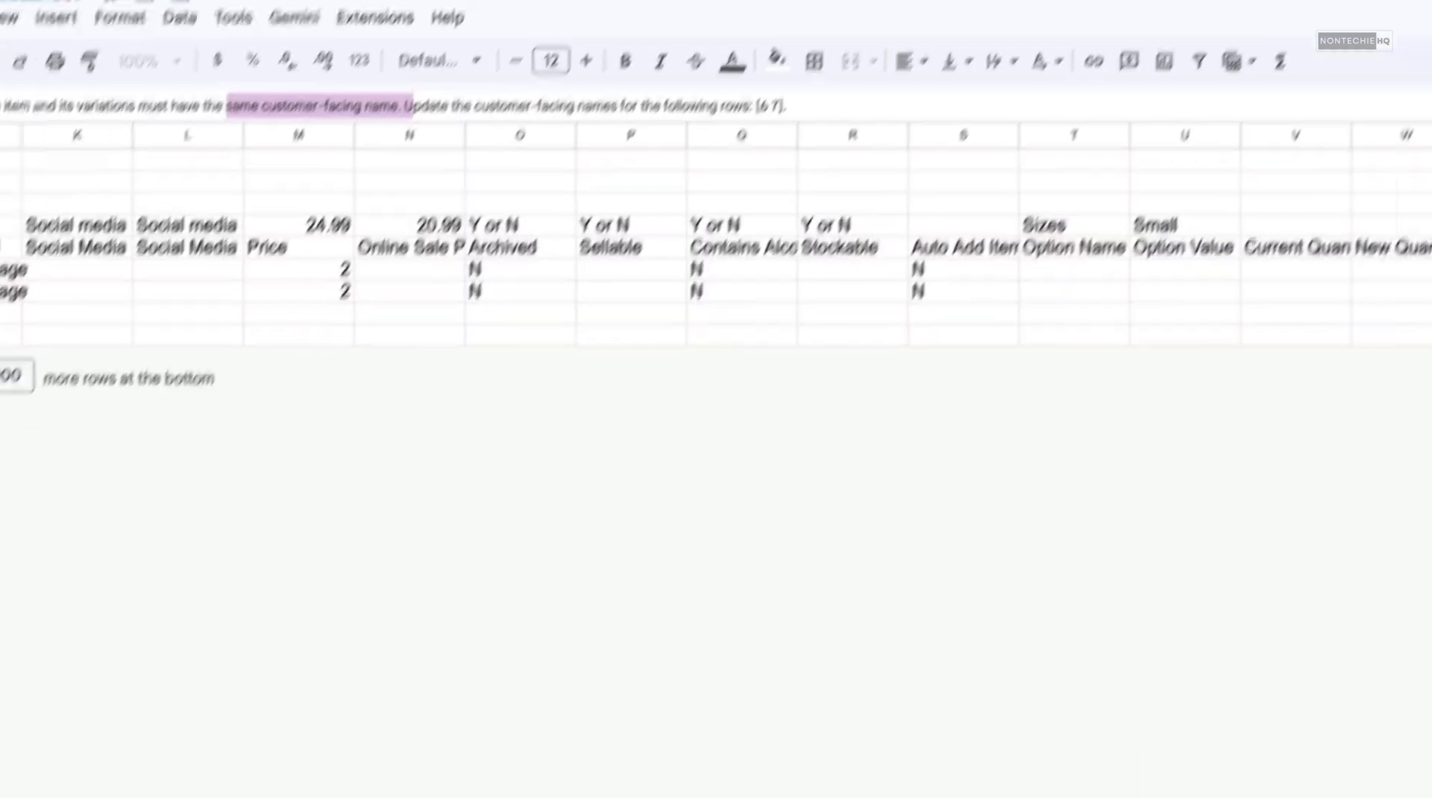
Step: Clear the customer-facing names of the Plain and Blueberry variations in both Bagel rows
{"action": "left_click_drag", "start_coordinate": [817, 781], "coordinate": [415, 754]}
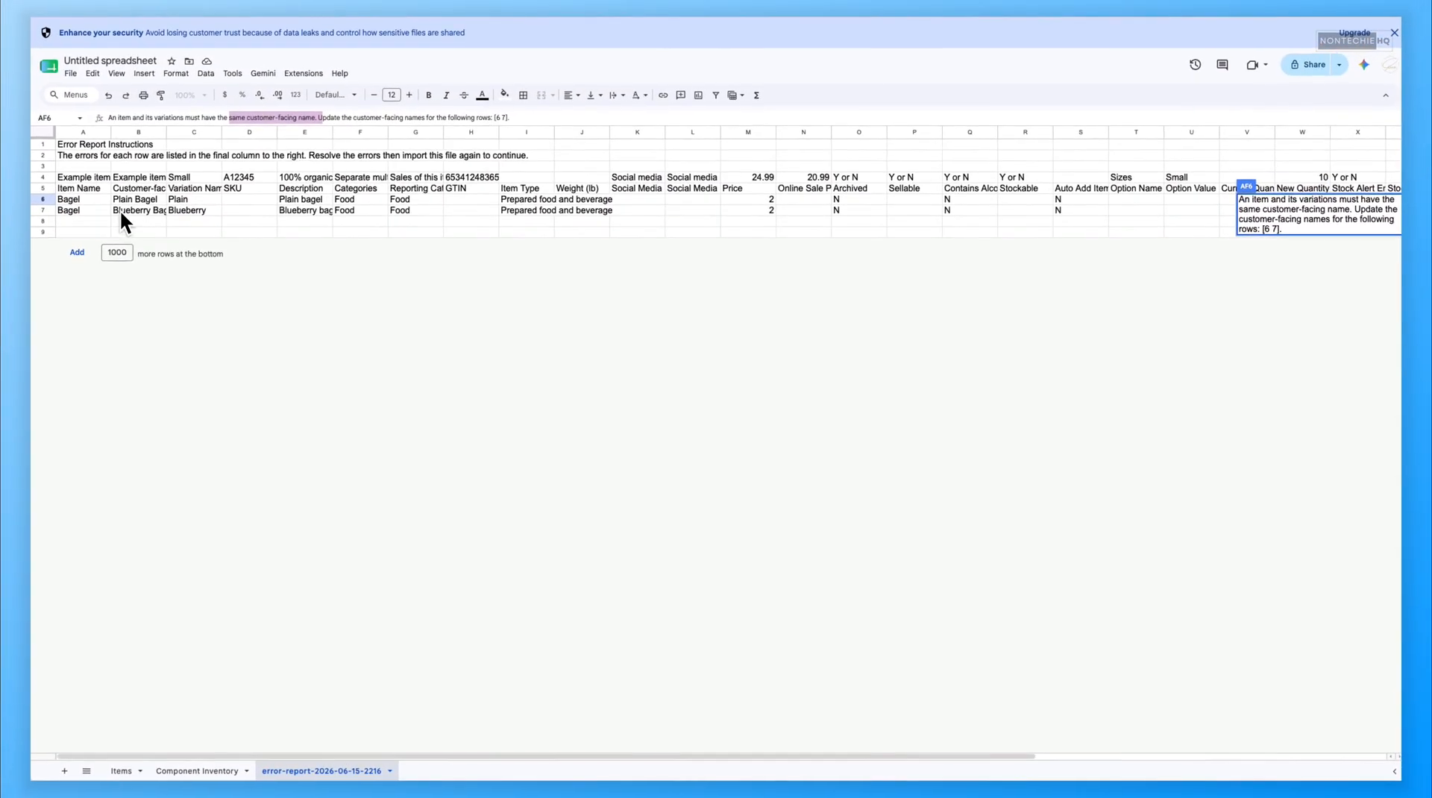
{"action": "left_click", "coordinate": [105, 181]}
{"action": "left_click", "coordinate": [151, 214]}
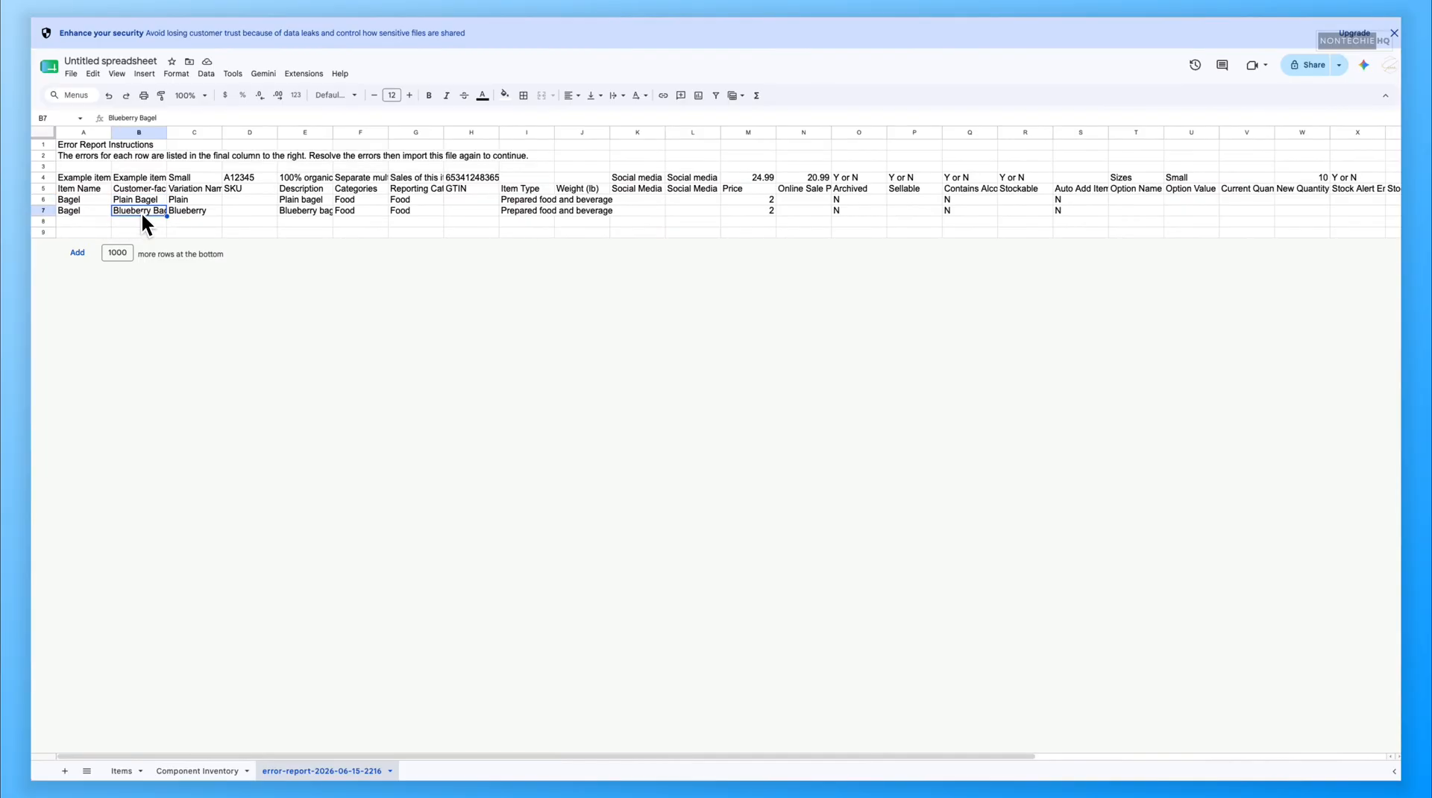
{"action": "key", "text": "Up"}
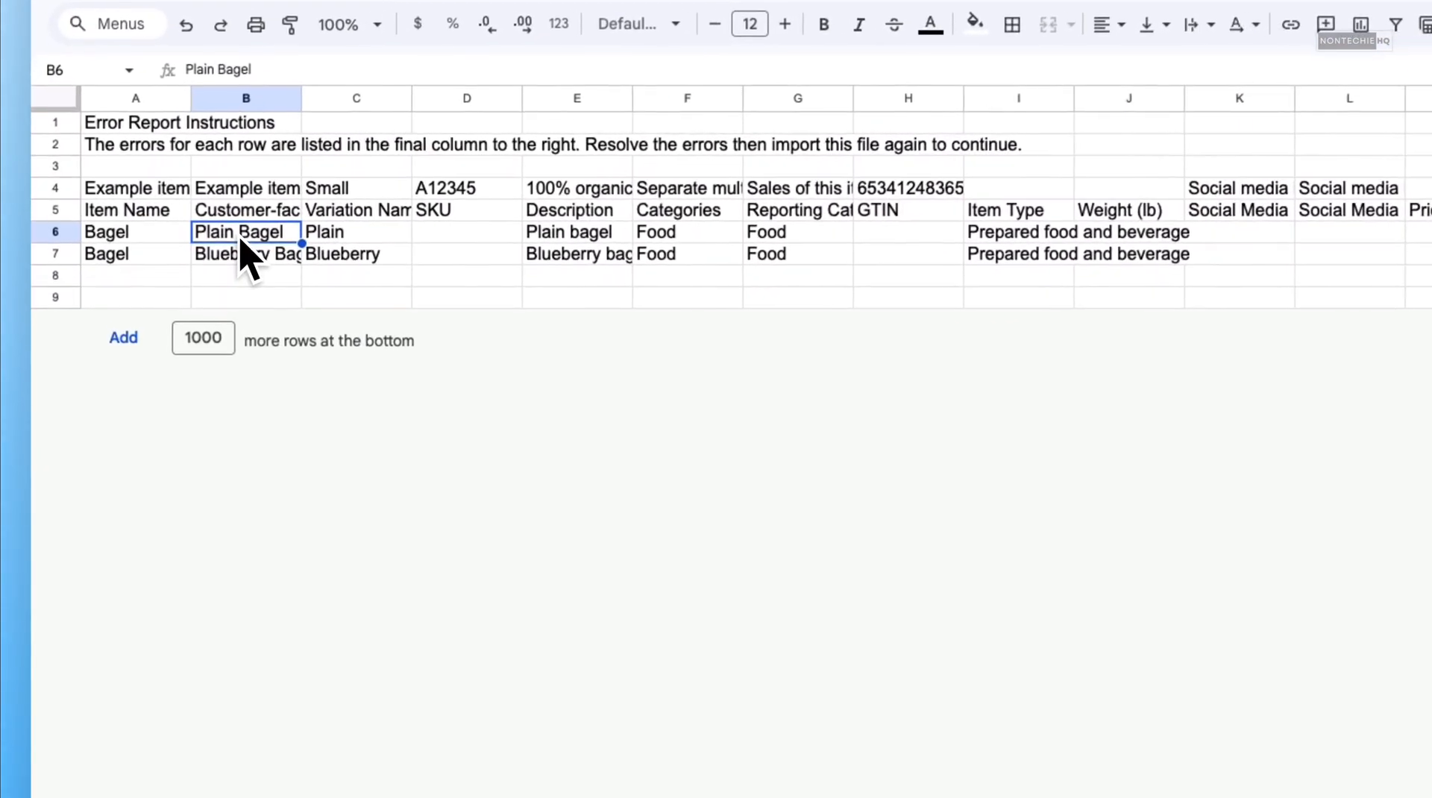
{"action": "key", "text": "Delete"}
{"action": "key", "text": "Down"}
{"action": "key", "text": "Delete"}
{"action": "left_click", "coordinate": [800, 298]}
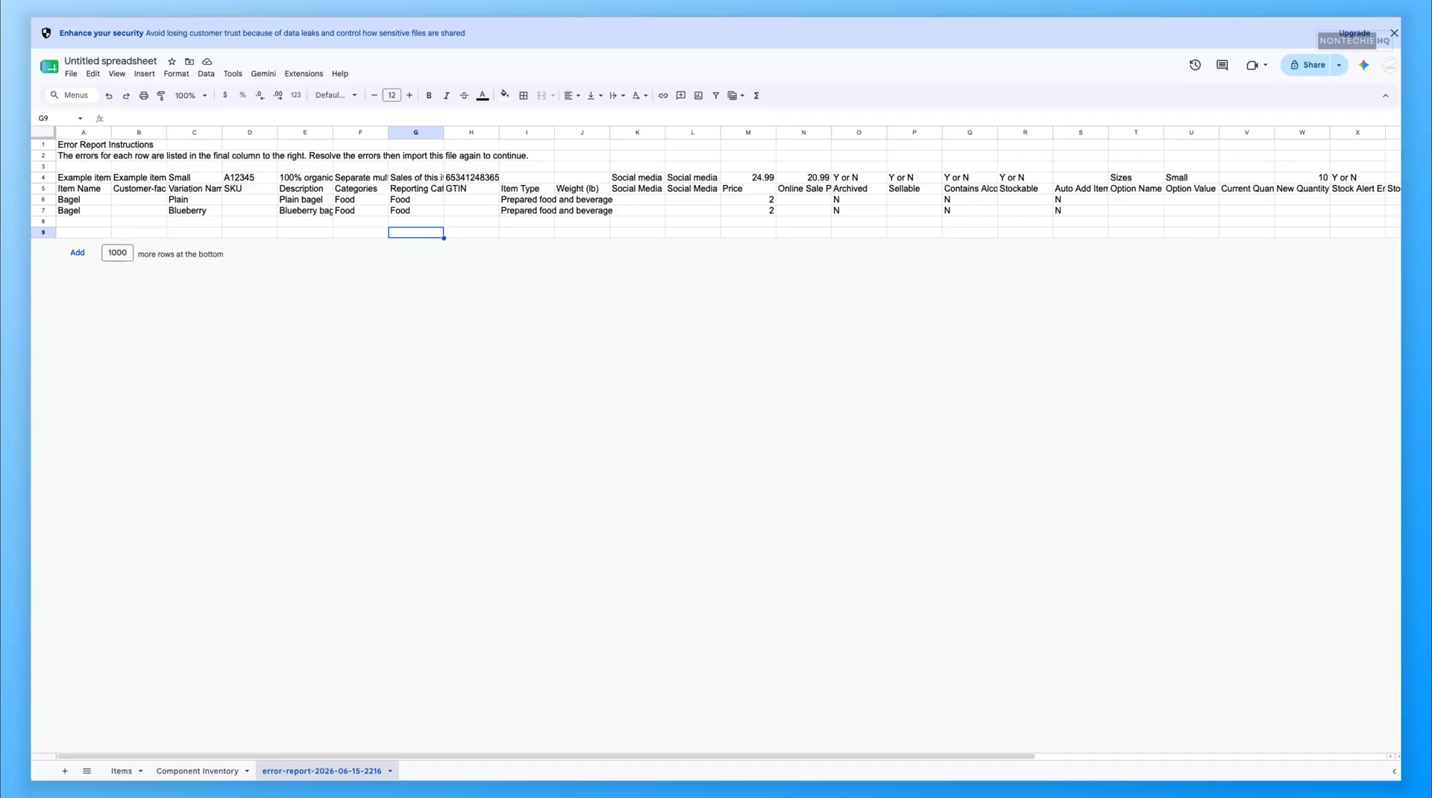
Step: Review the modifier set and Error columns for the Bagel rows, and recheck the cleared customer-facing name cells
{"action": "left_click_drag", "start_coordinate": [943, 755], "coordinate": [1301, 744]}
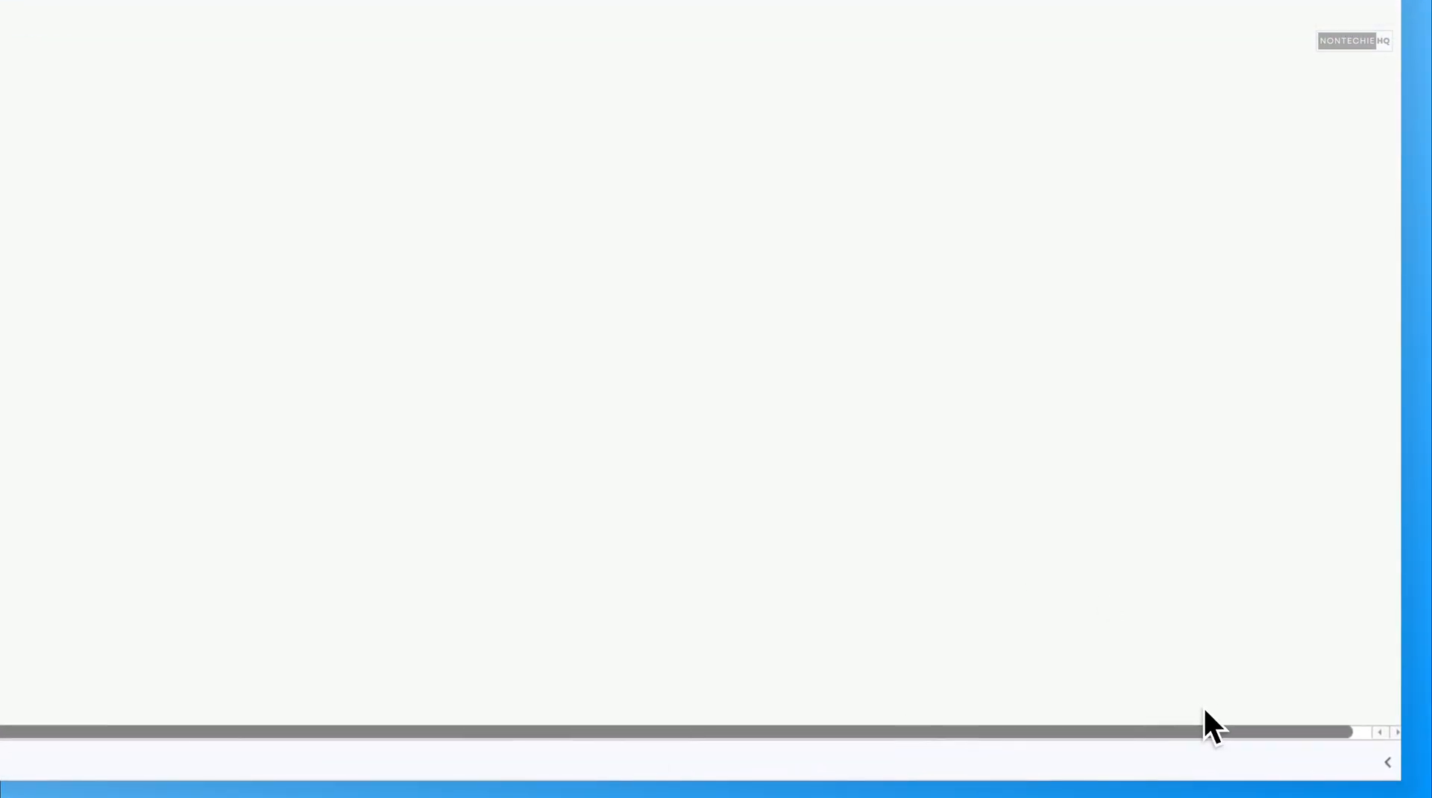
{"action": "left_click", "coordinate": [678, 249]}
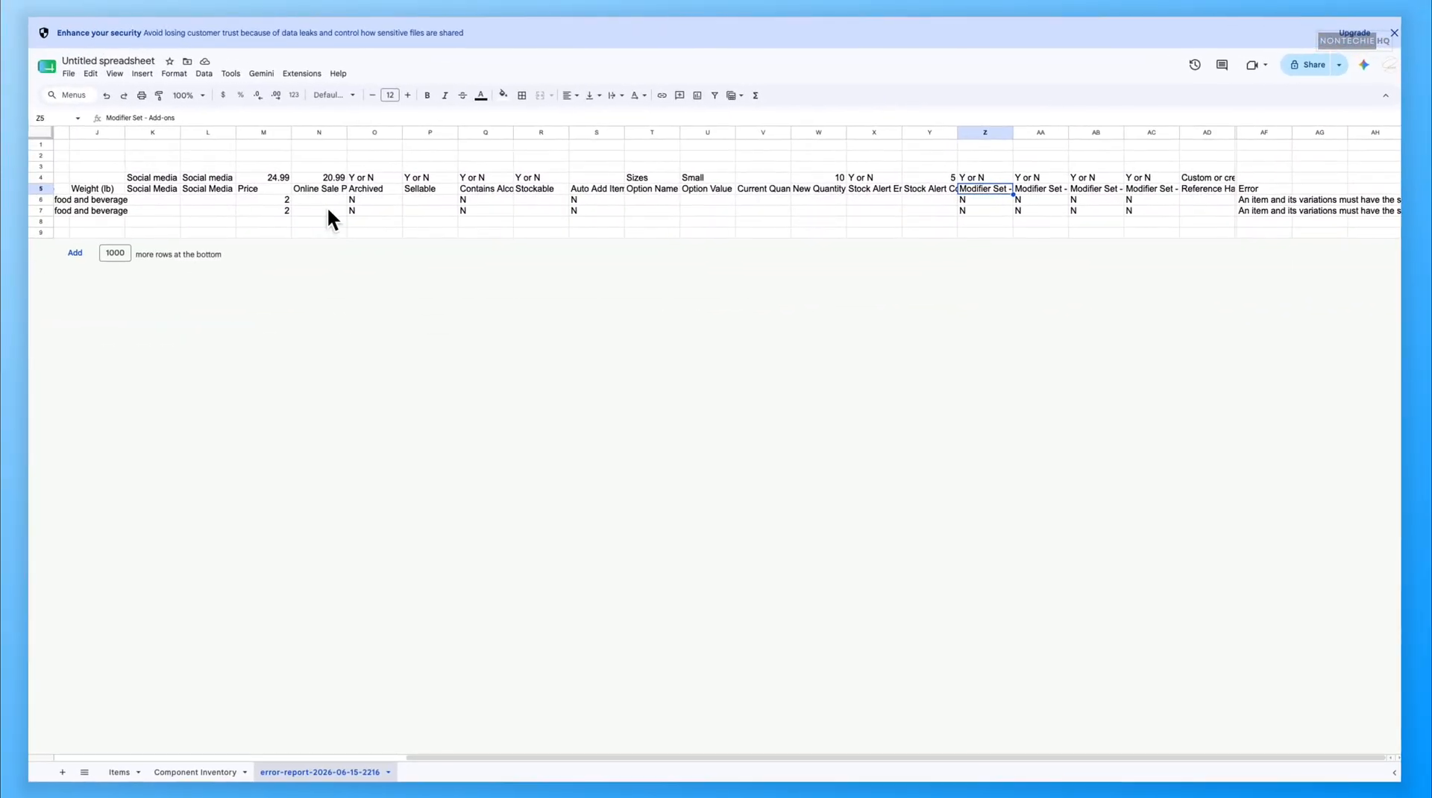
{"action": "left_click", "coordinate": [714, 193]}
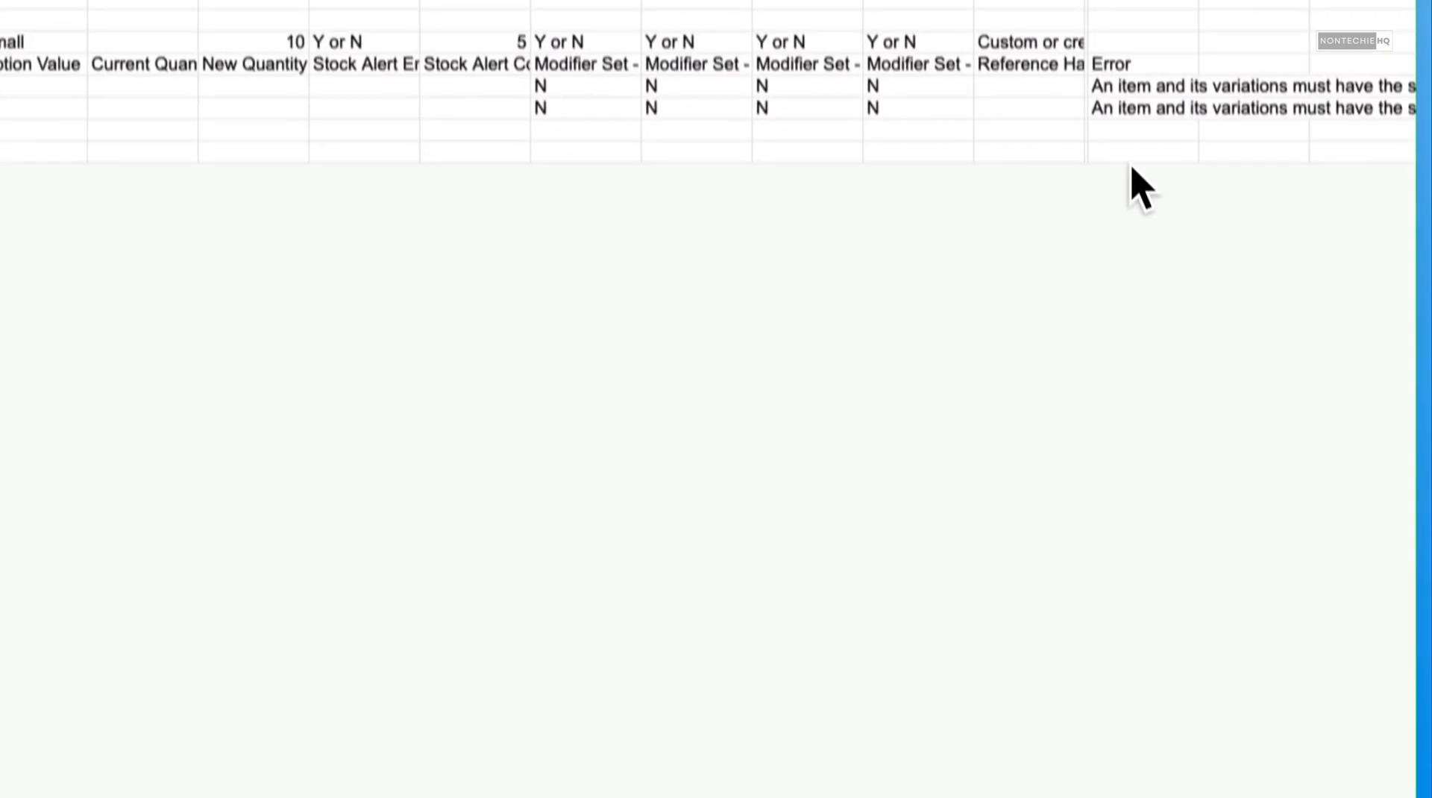
{"action": "left_click", "coordinate": [1109, 221]}
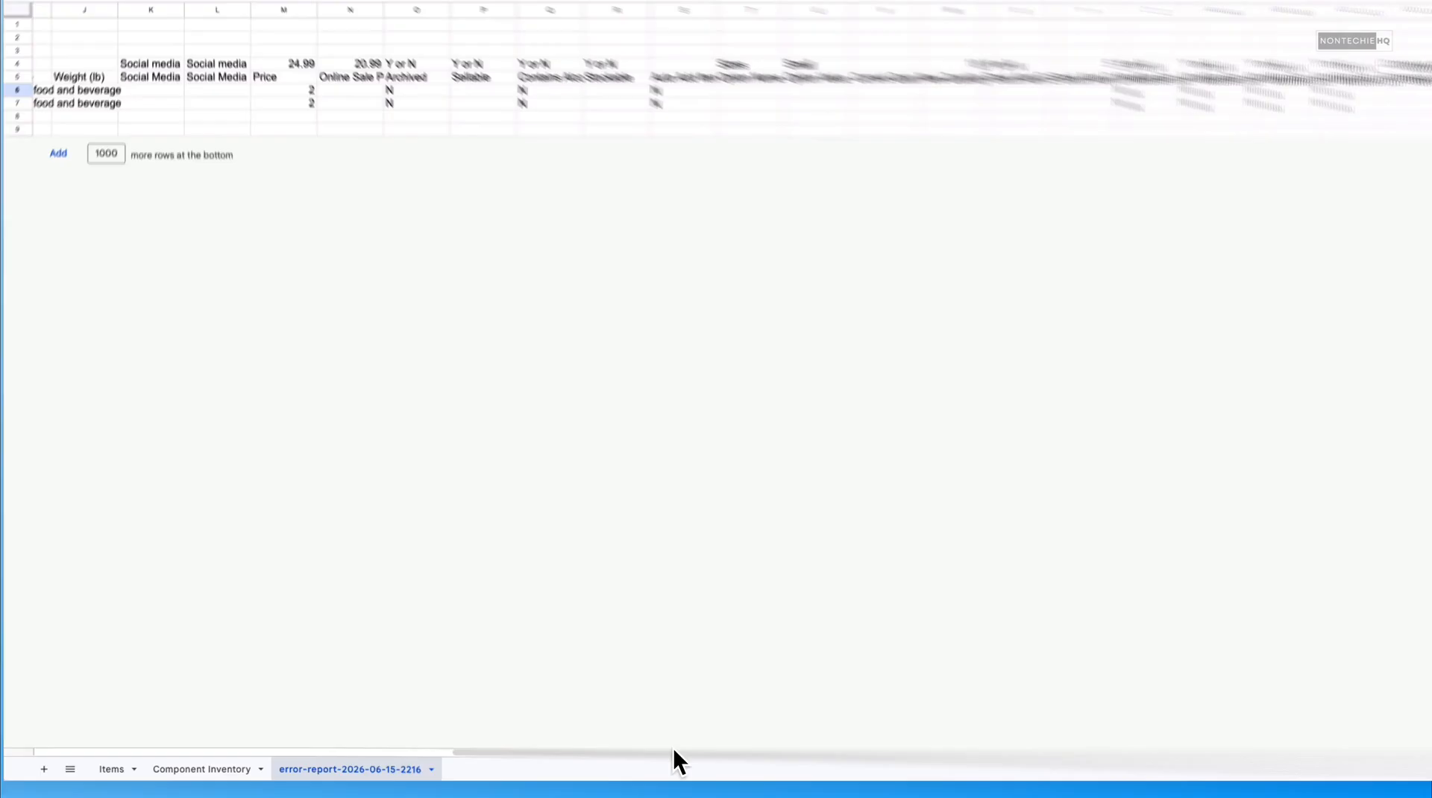
{"action": "left_click", "coordinate": [217, 277]}
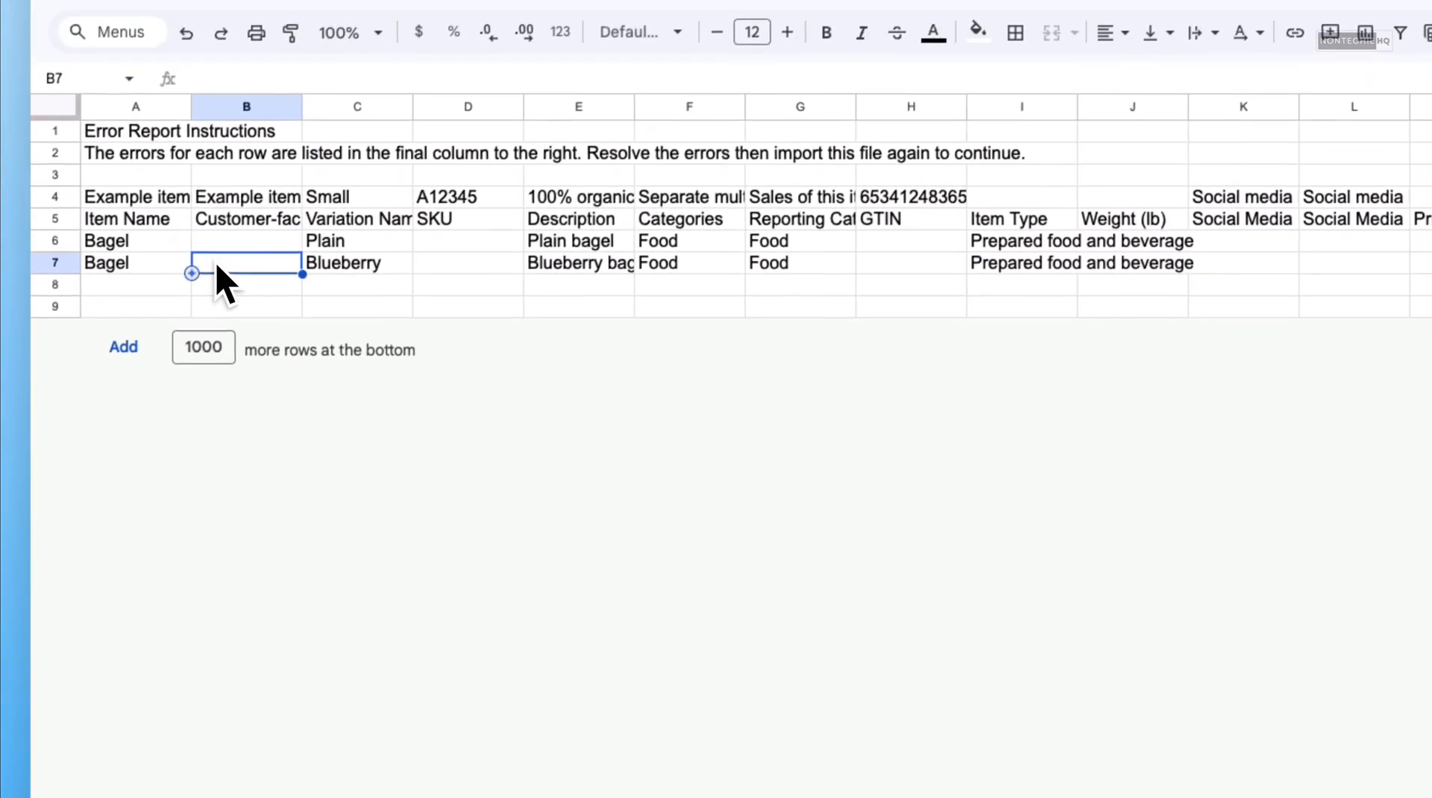